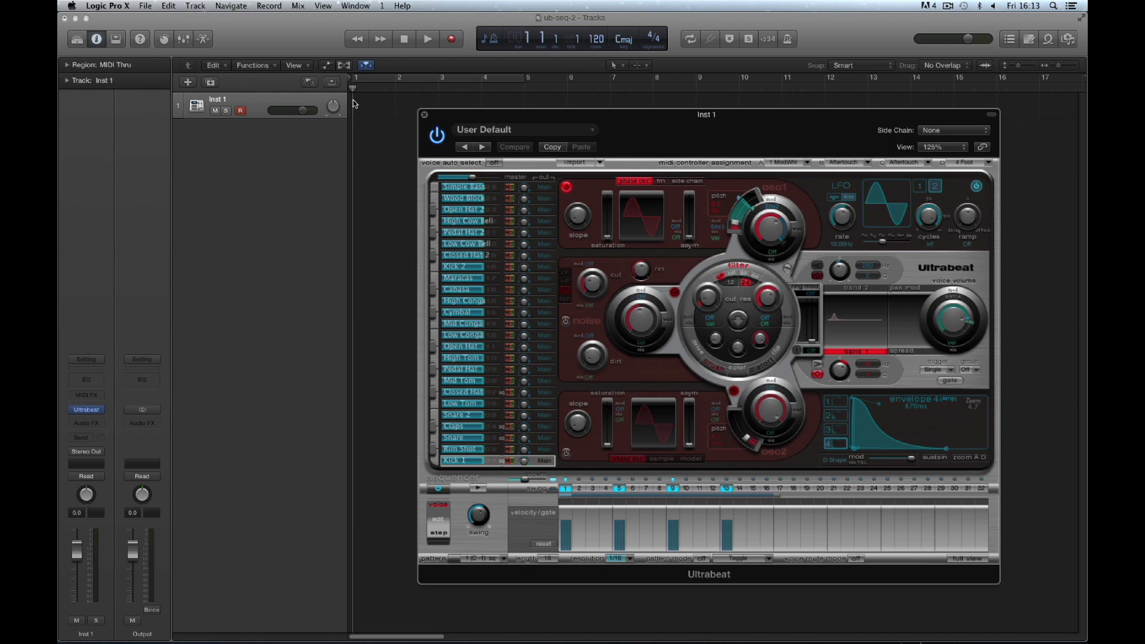
Audition pattern 1 (C-1) in the Ultrabeat sequencer.
{"action": "mouse_move", "coordinate": [353, 90]}
{"action": "left_mouse_down"}
{"action": "mouse_move", "coordinate": [599, 90]}
{"action": "mouse_move", "coordinate": [693, 111]}
{"action": "mouse_move", "coordinate": [1029, 111]}
{"action": "mouse_move", "coordinate": [355, 103]}
{"action": "left_mouse_up"}
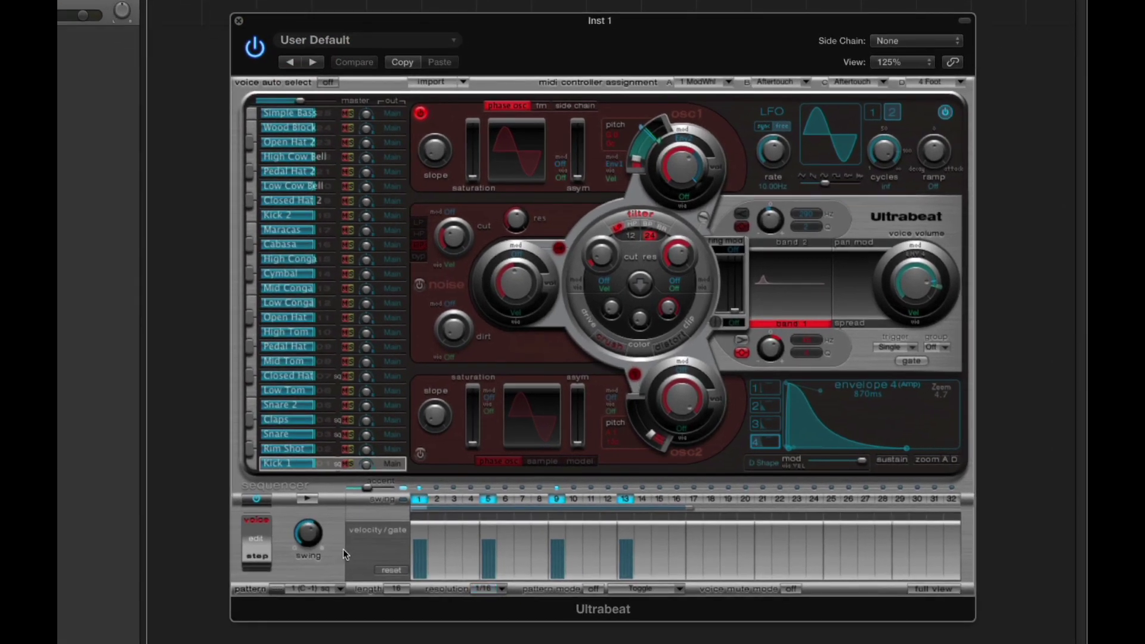
{"action": "left_click", "coordinate": [325, 587]}
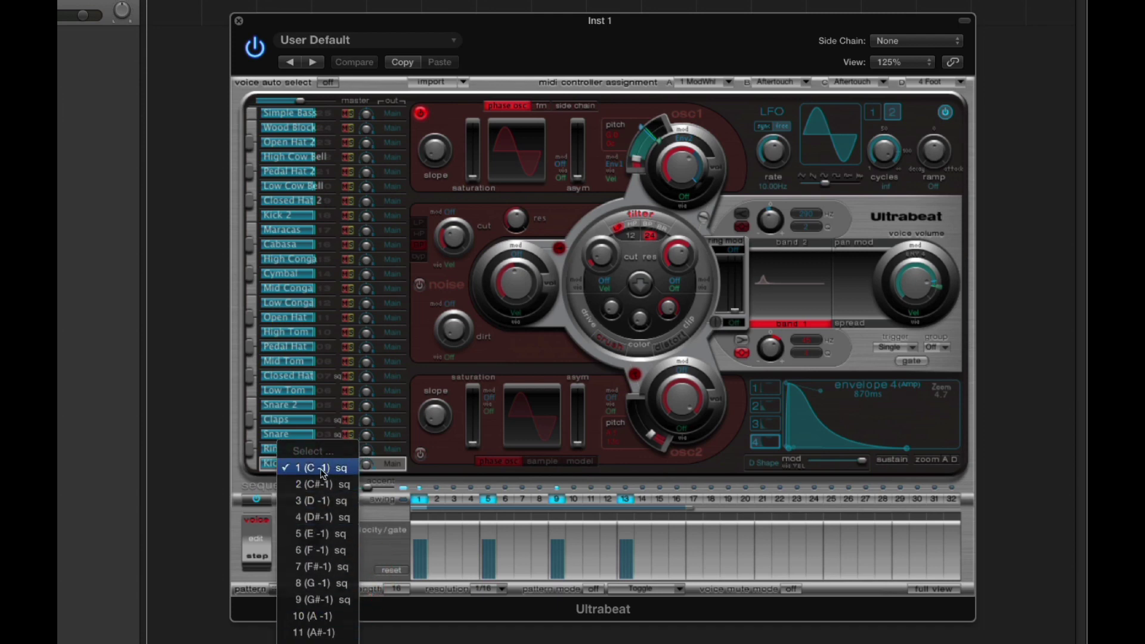
{"action": "left_click", "coordinate": [324, 472]}
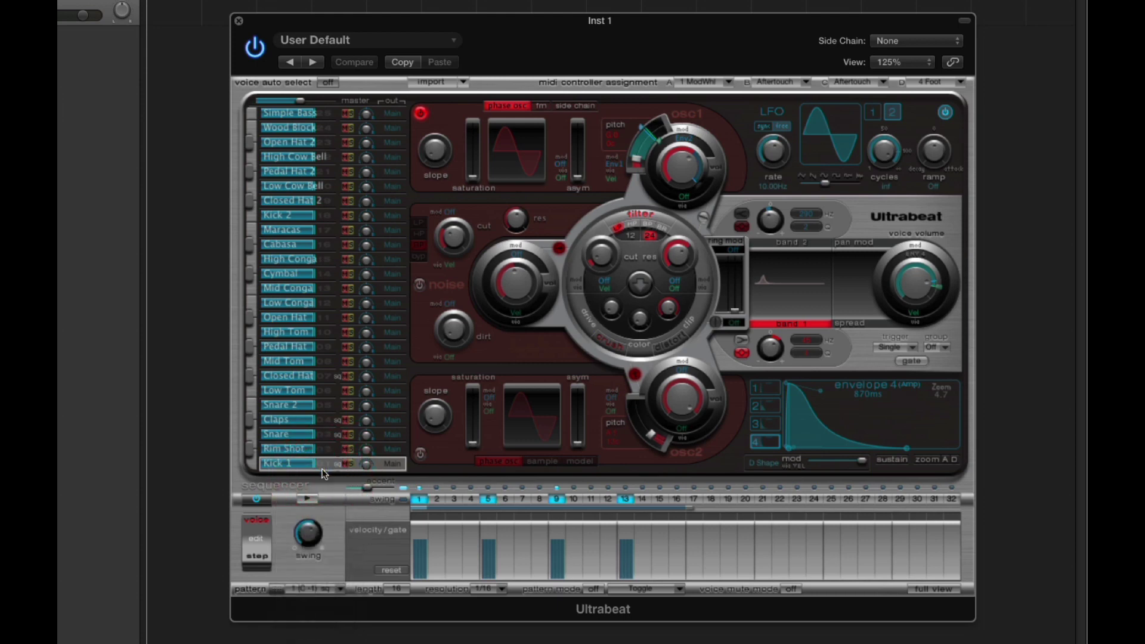
{"action": "left_click", "coordinate": [308, 500]}
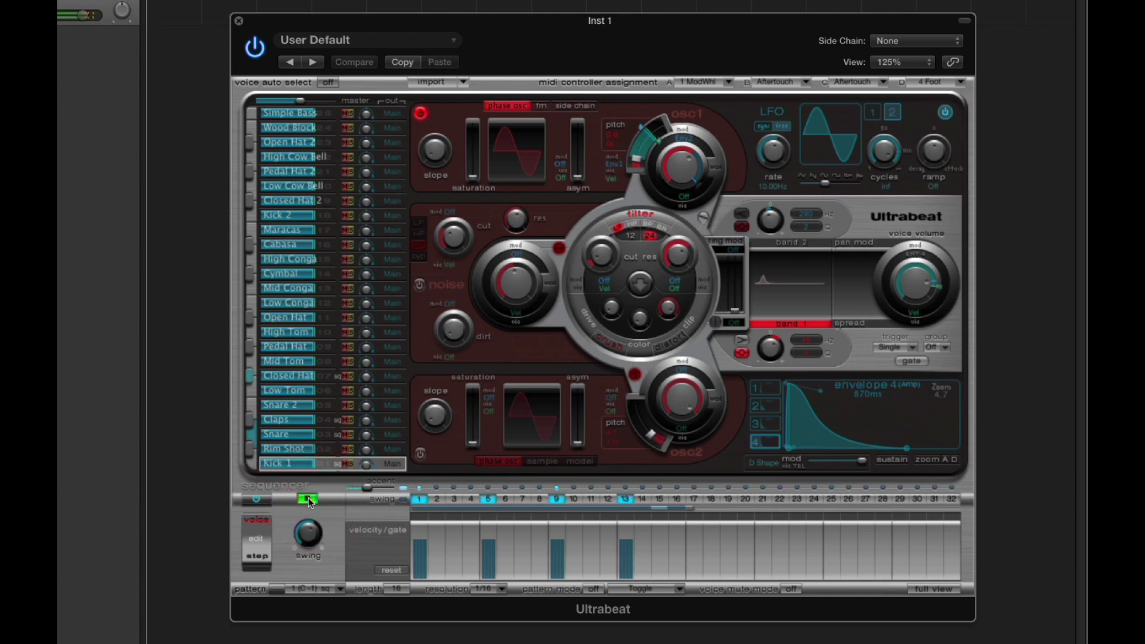
{"action": "left_click", "coordinate": [308, 500]}
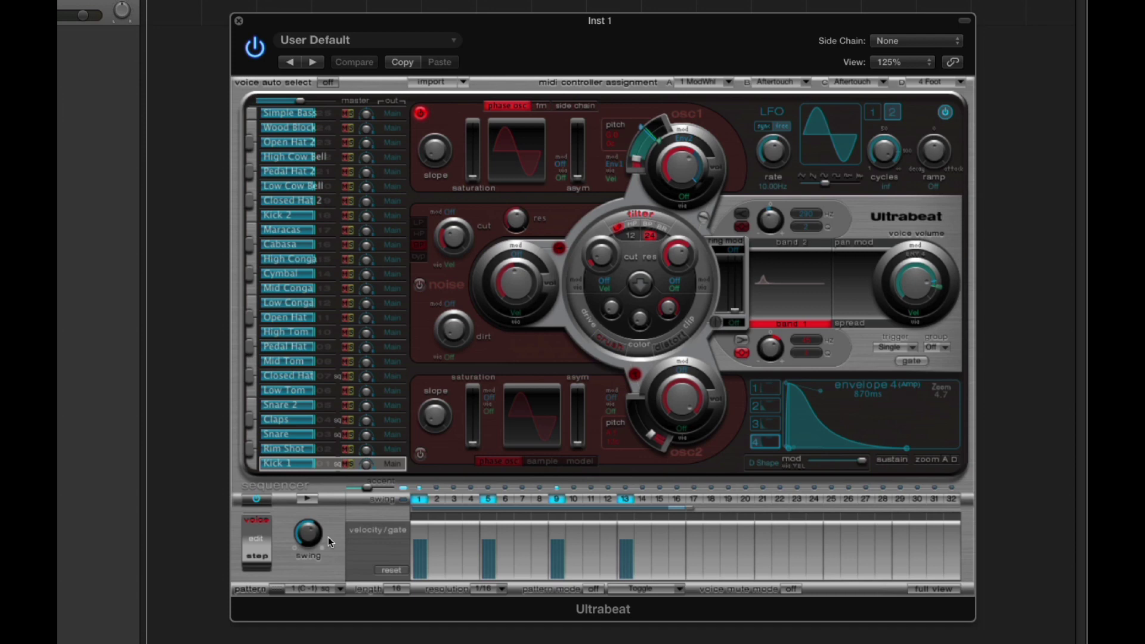
Copy sequencer pattern 1 (C-1) and paste it into pattern 2 (C#-1).
{"action": "left_click", "coordinate": [334, 588]}
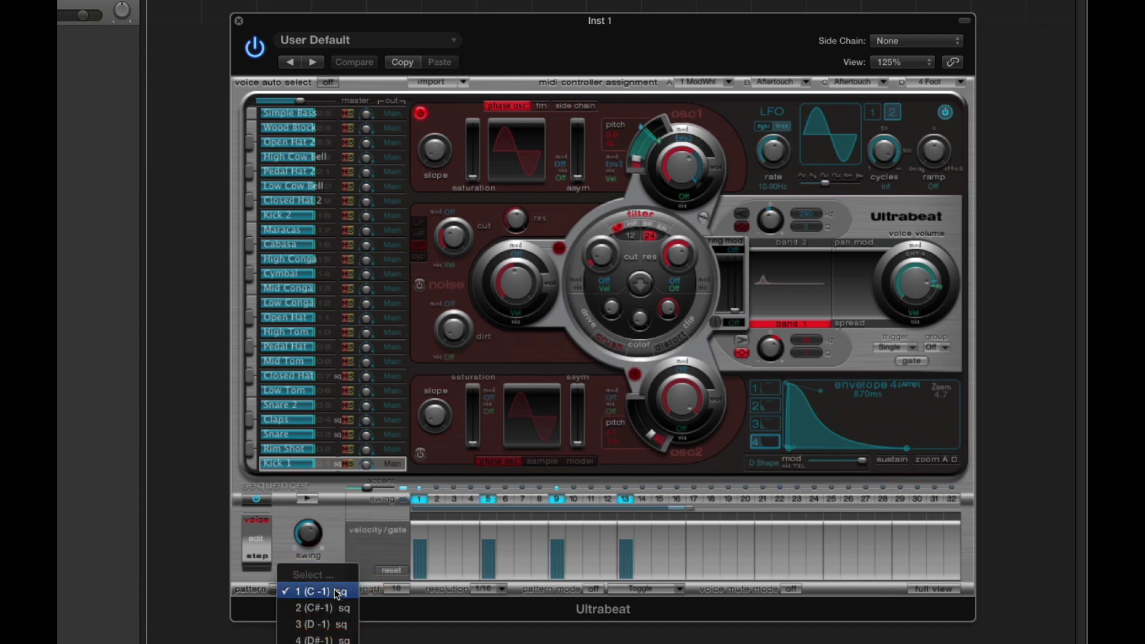
{"action": "left_click", "coordinate": [335, 592]}
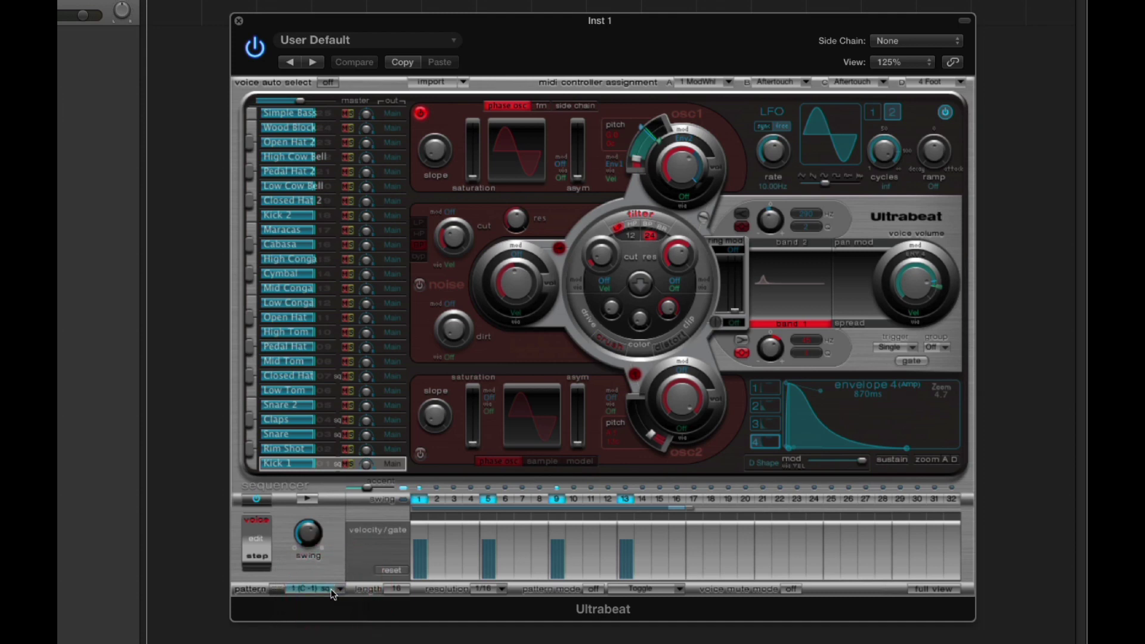
{"action": "right_click", "coordinate": [332, 592]}
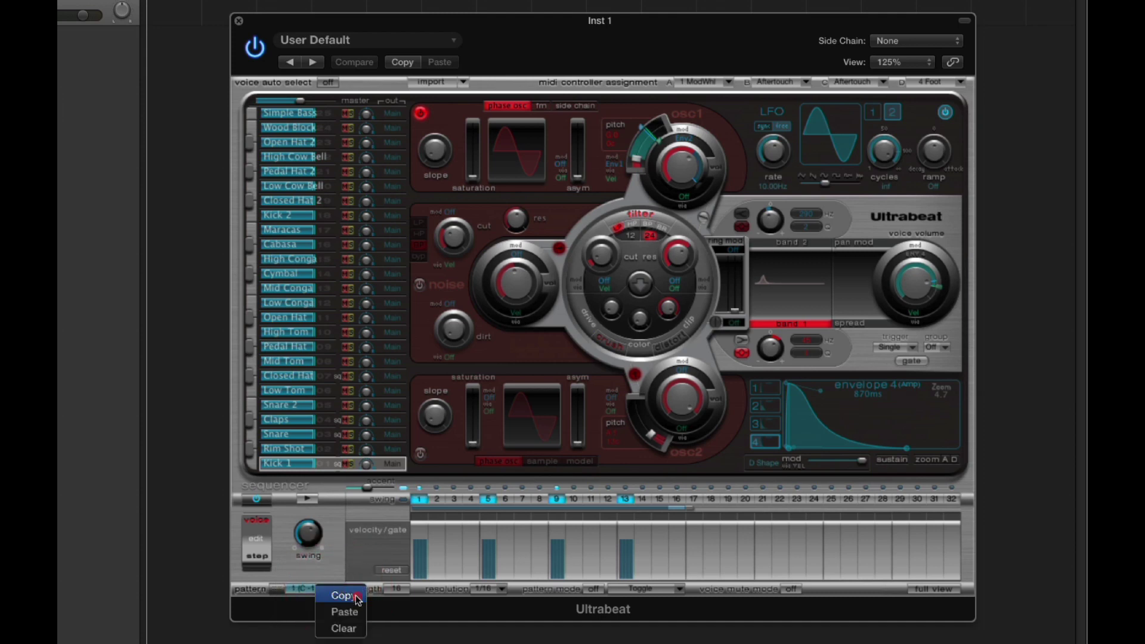
{"action": "left_click", "coordinate": [357, 596]}
{"action": "left_click", "coordinate": [333, 590]}
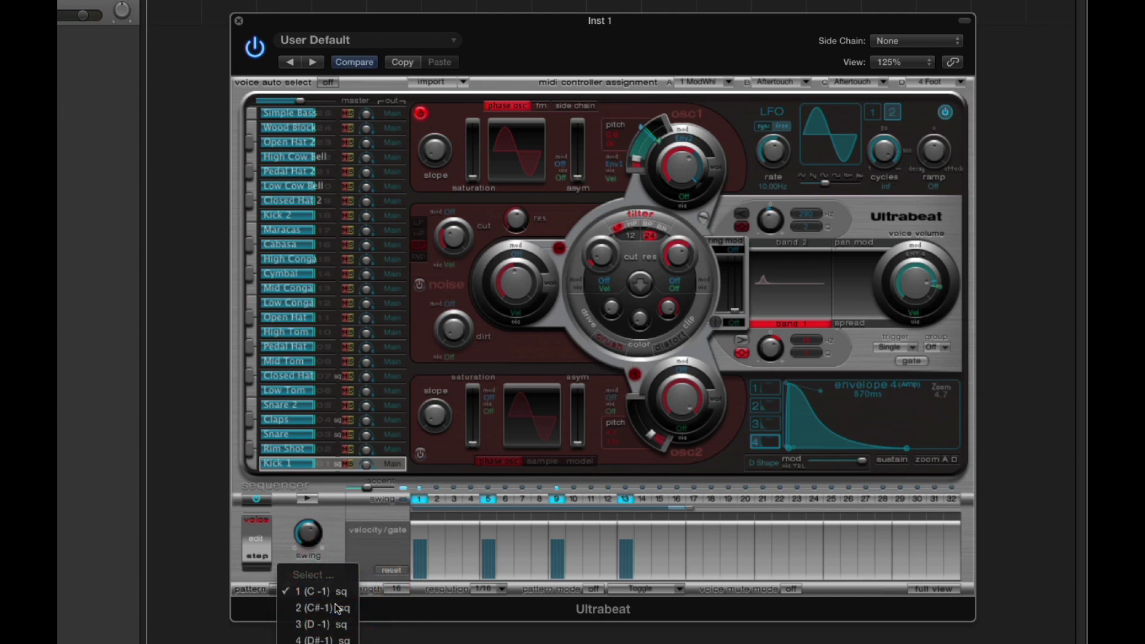
{"action": "left_click", "coordinate": [337, 608]}
{"action": "right_click", "coordinate": [336, 592]}
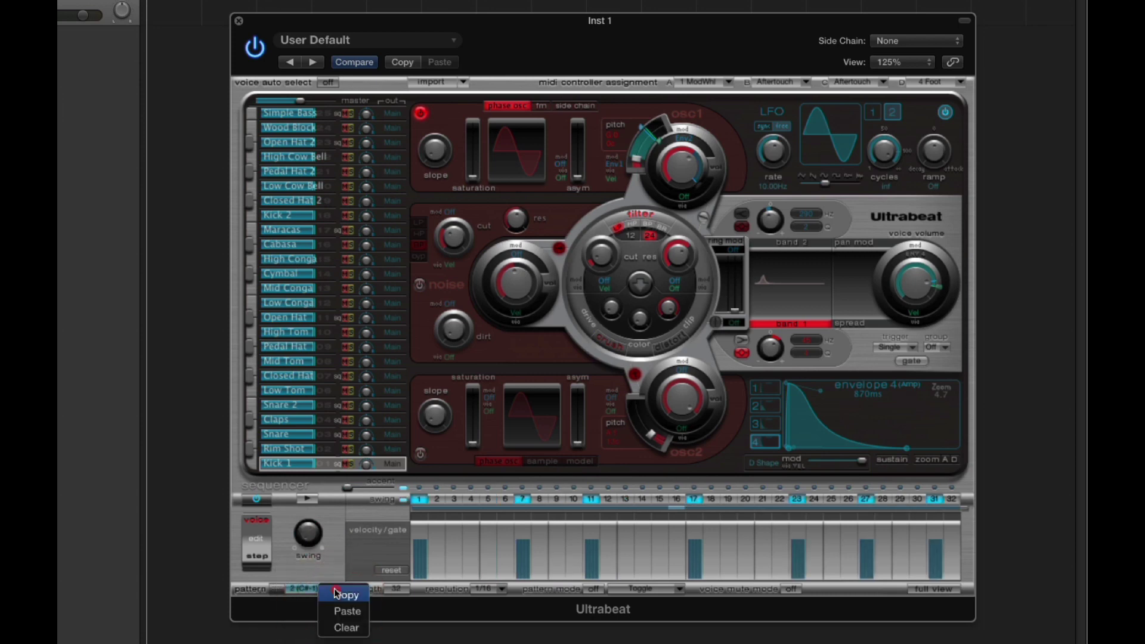
{"action": "left_click", "coordinate": [357, 613]}
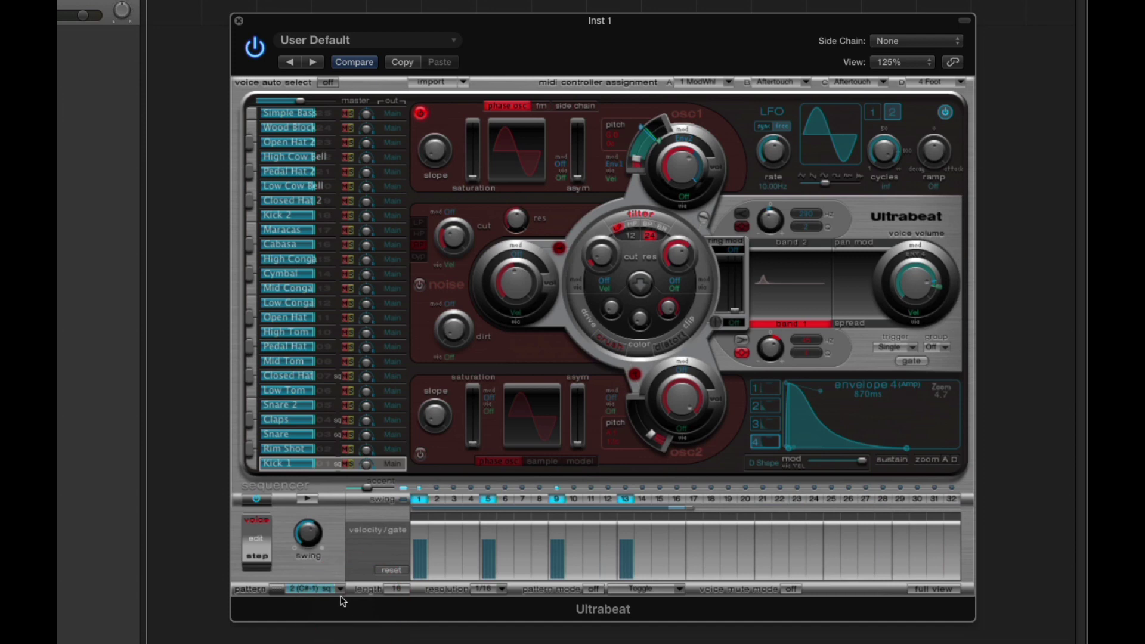
Paste the copied pattern into sequencer pattern 3 (D-1).
{"action": "left_click", "coordinate": [338, 590]}
{"action": "left_click", "coordinate": [341, 608]}
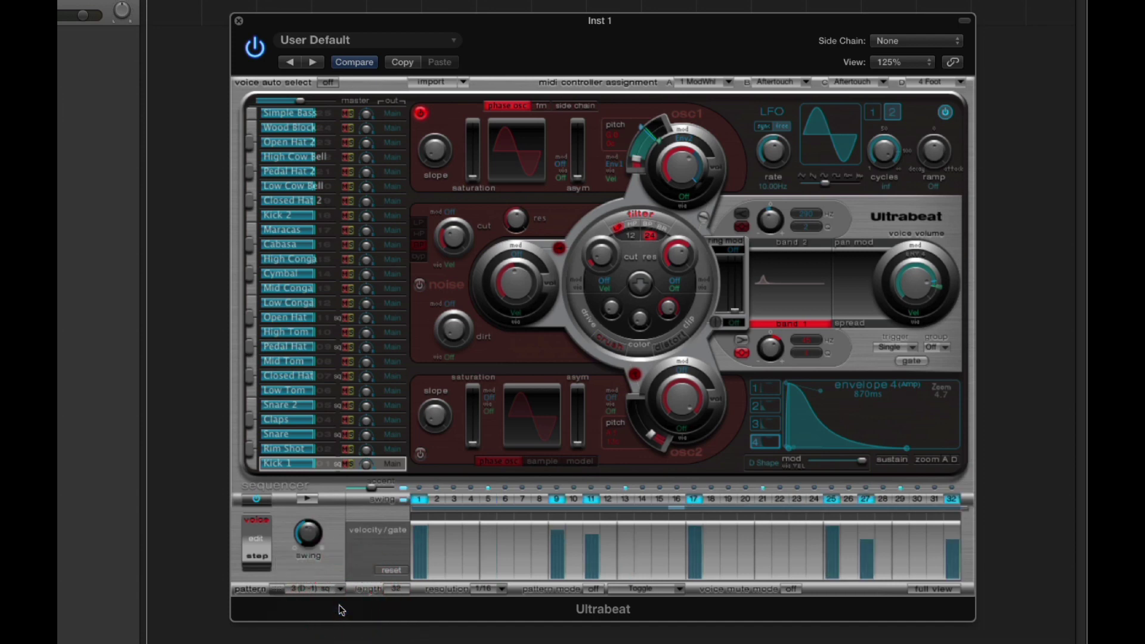
{"action": "right_click", "coordinate": [336, 594]}
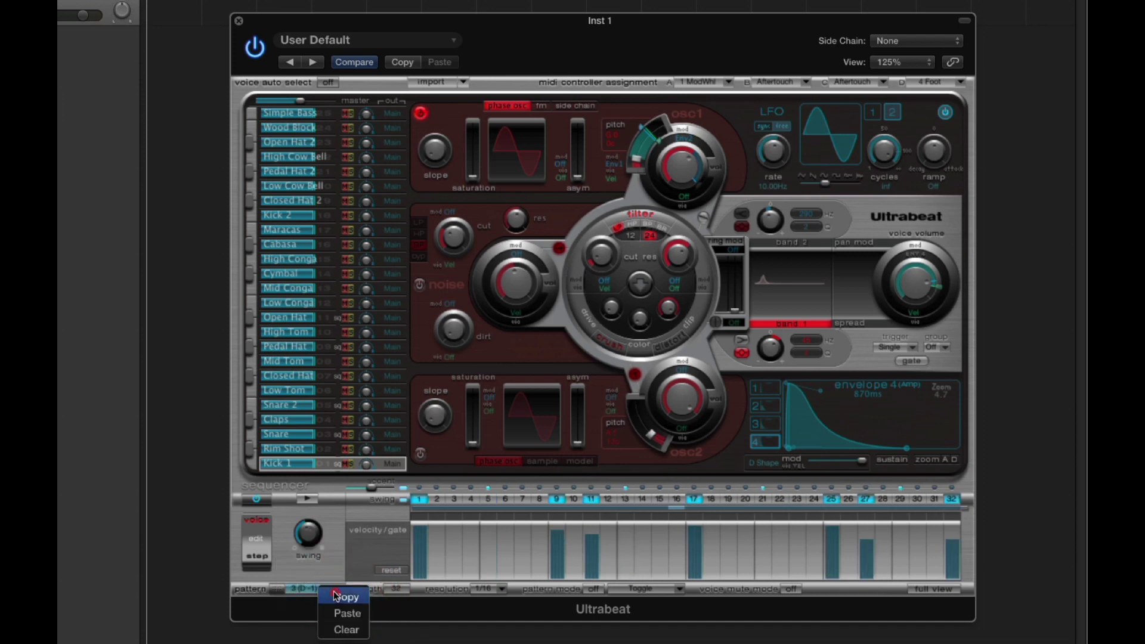
{"action": "left_click", "coordinate": [357, 613]}
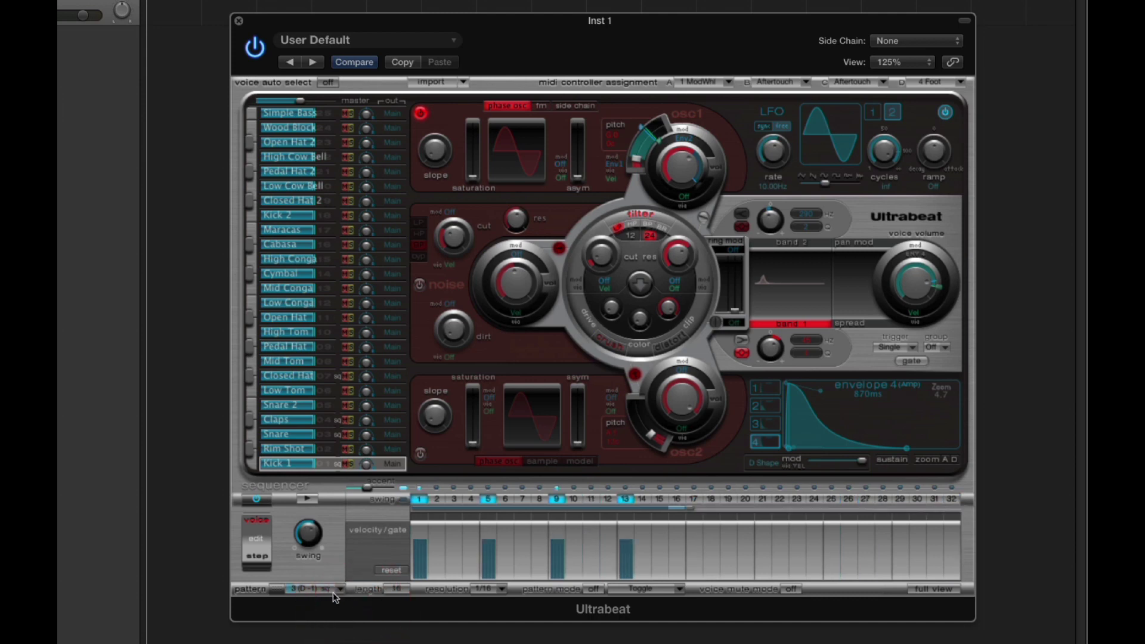
In pattern 2 (C#-1), add Claps hits on steps 7, 8 and 9.
{"action": "left_click", "coordinate": [336, 591]}
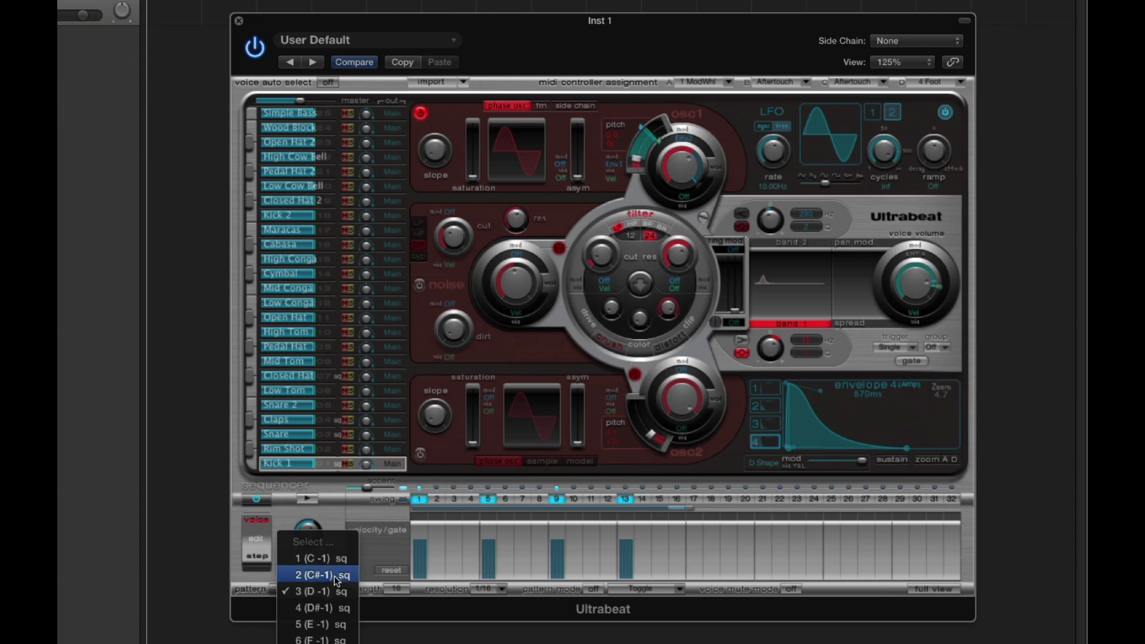
{"action": "left_click", "coordinate": [334, 575]}
{"action": "left_click", "coordinate": [327, 422]}
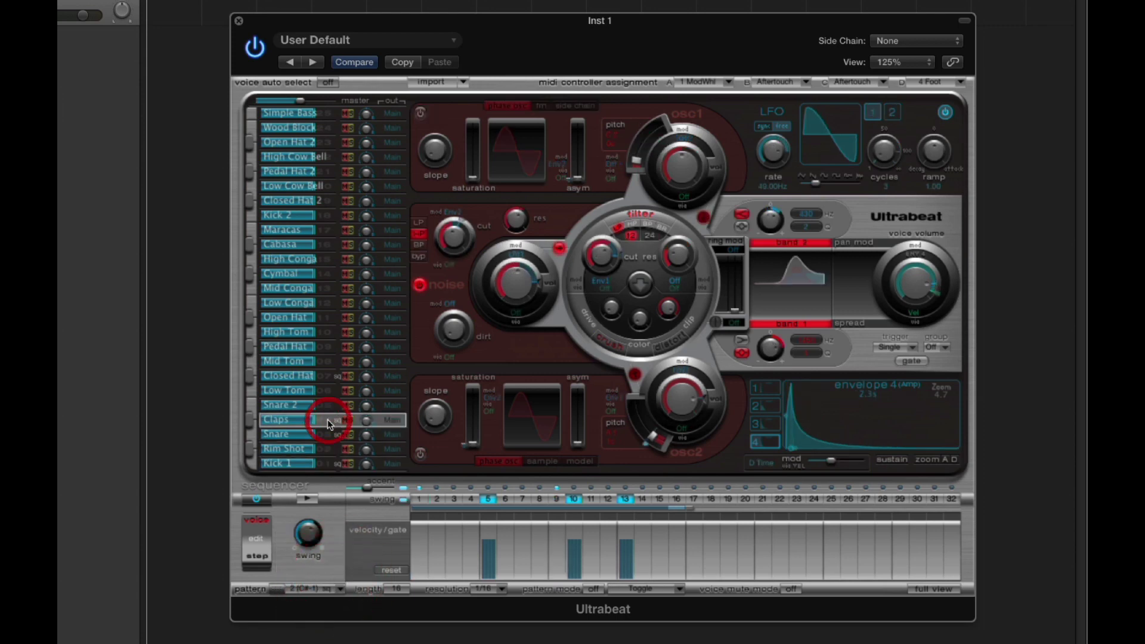
{"action": "left_click_drag", "start_coordinate": [522, 500], "coordinate": [556, 501]}
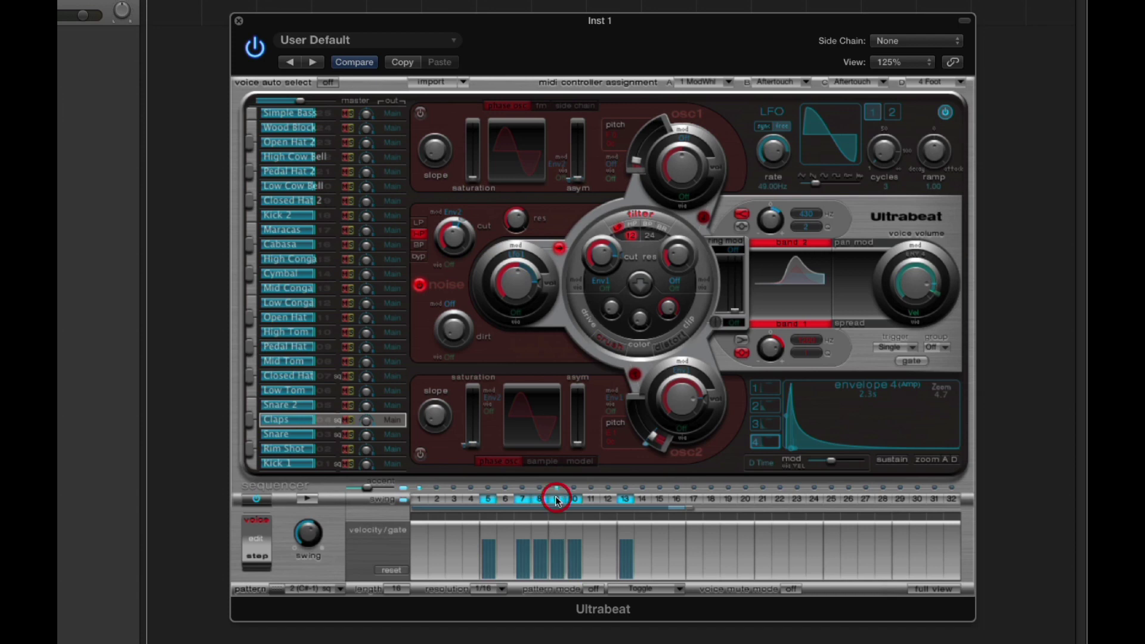
In pattern 3 (D-1), fill the Snare voice with hits on all steps from 1 to 16.
{"action": "left_click", "coordinate": [322, 589]}
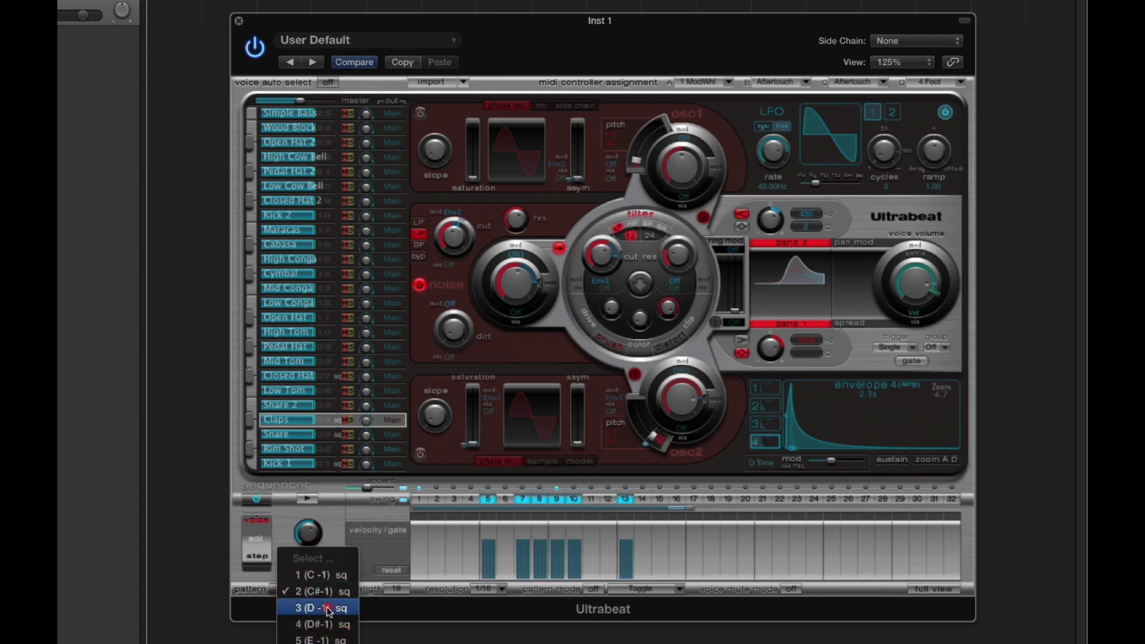
{"action": "left_click", "coordinate": [328, 607]}
{"action": "left_click", "coordinate": [328, 435]}
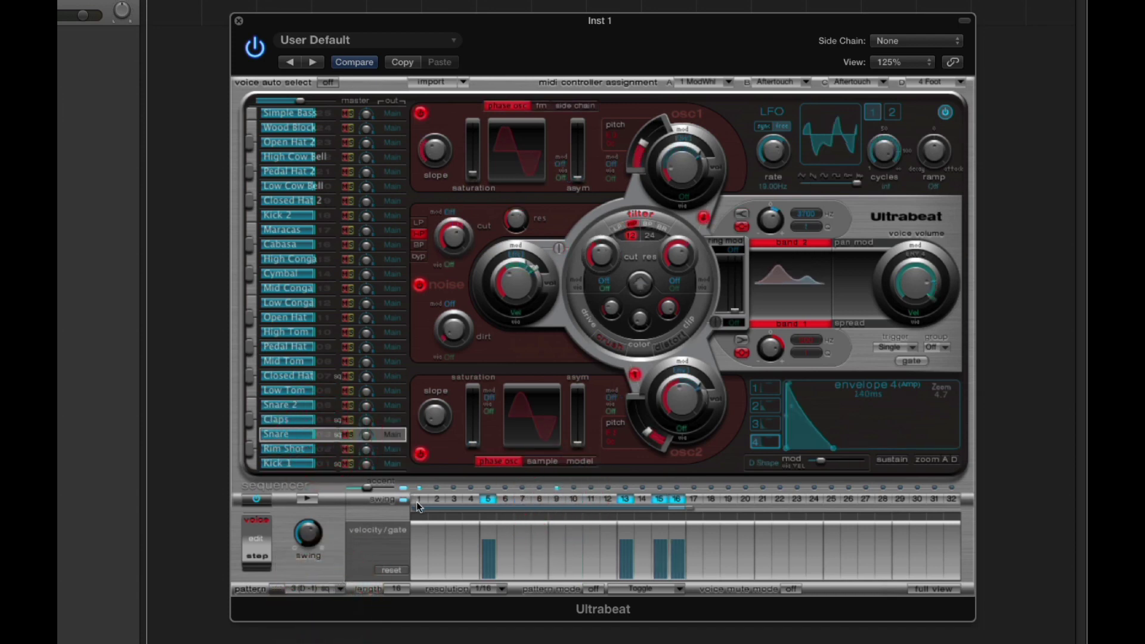
{"action": "left_click_drag", "start_coordinate": [420, 498], "coordinate": [641, 503]}
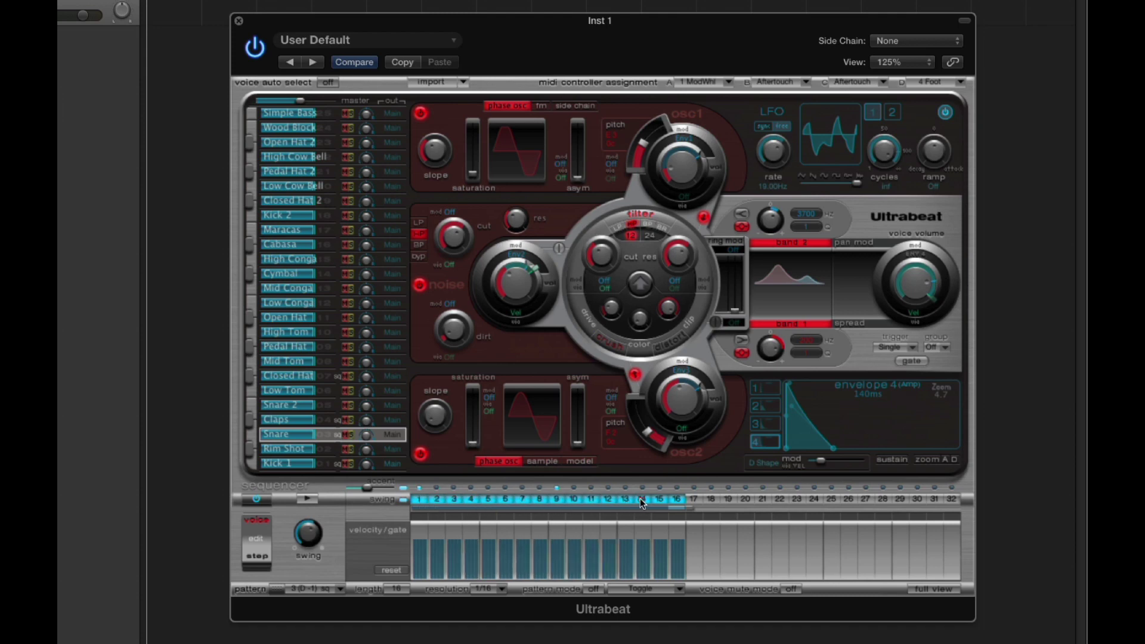
Switch back to pattern 1 (C-1) and play it briefly in the sequencer.
{"action": "left_click", "coordinate": [332, 590]}
{"action": "left_click", "coordinate": [330, 559]}
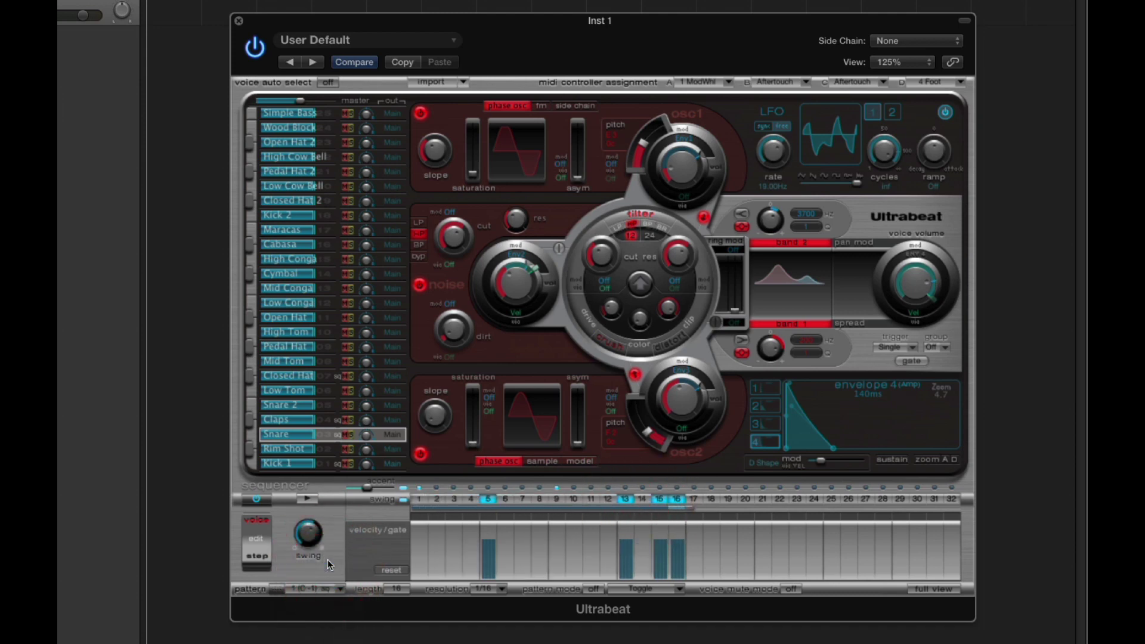
{"action": "left_click", "coordinate": [308, 499]}
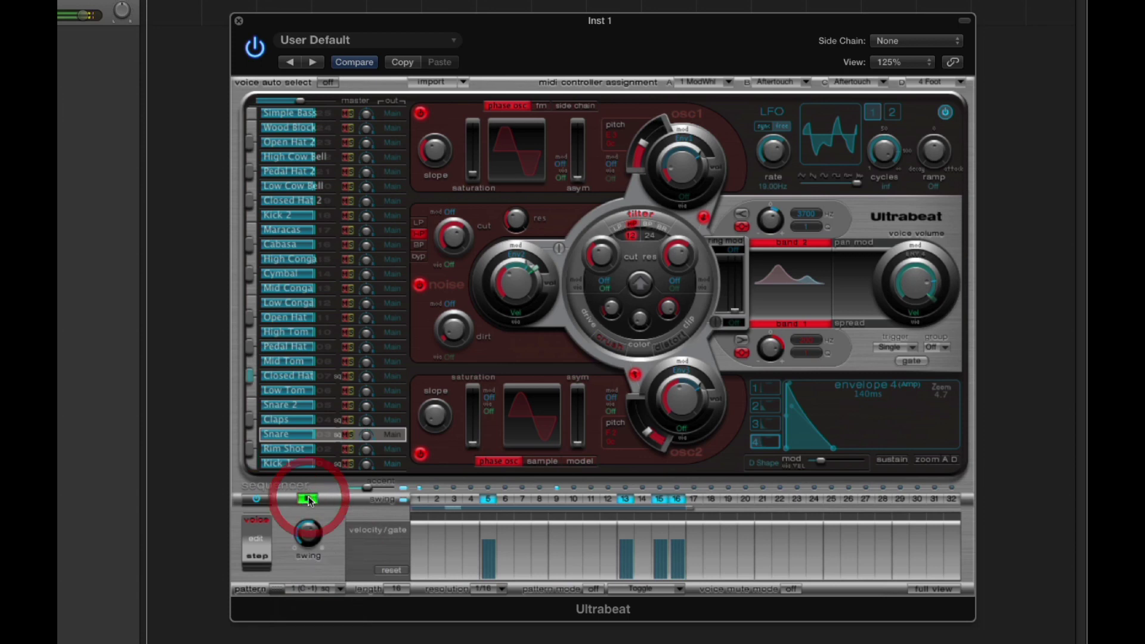
{"action": "left_click", "coordinate": [308, 499]}
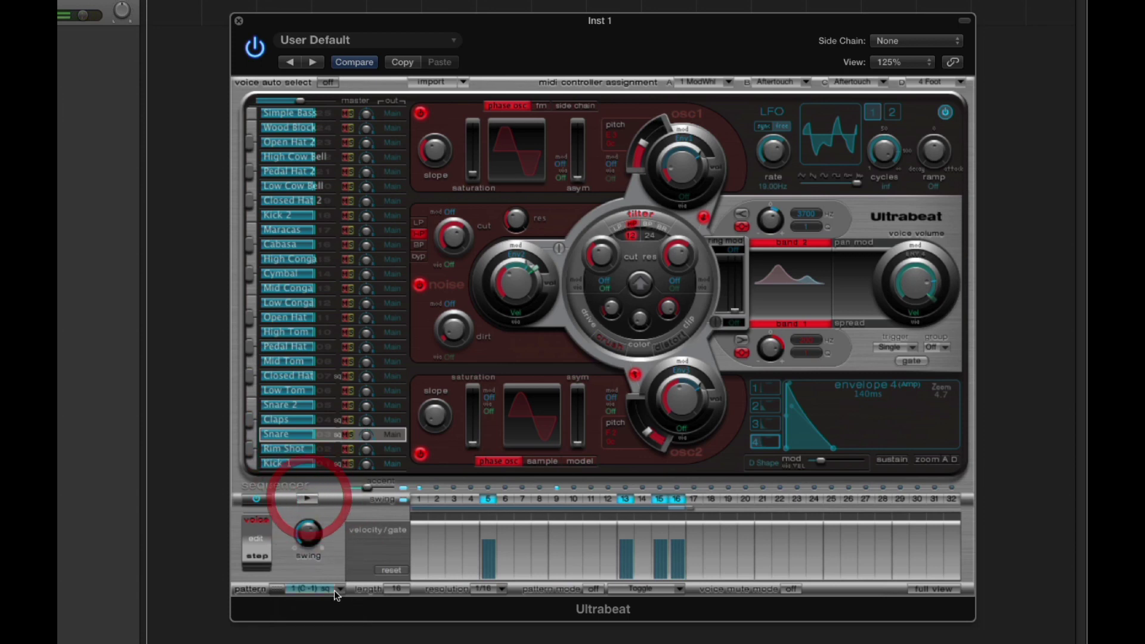
Select pattern 2 (C#-1) and audition its added claps.
{"action": "left_click", "coordinate": [316, 589]}
{"action": "left_click", "coordinate": [322, 610]}
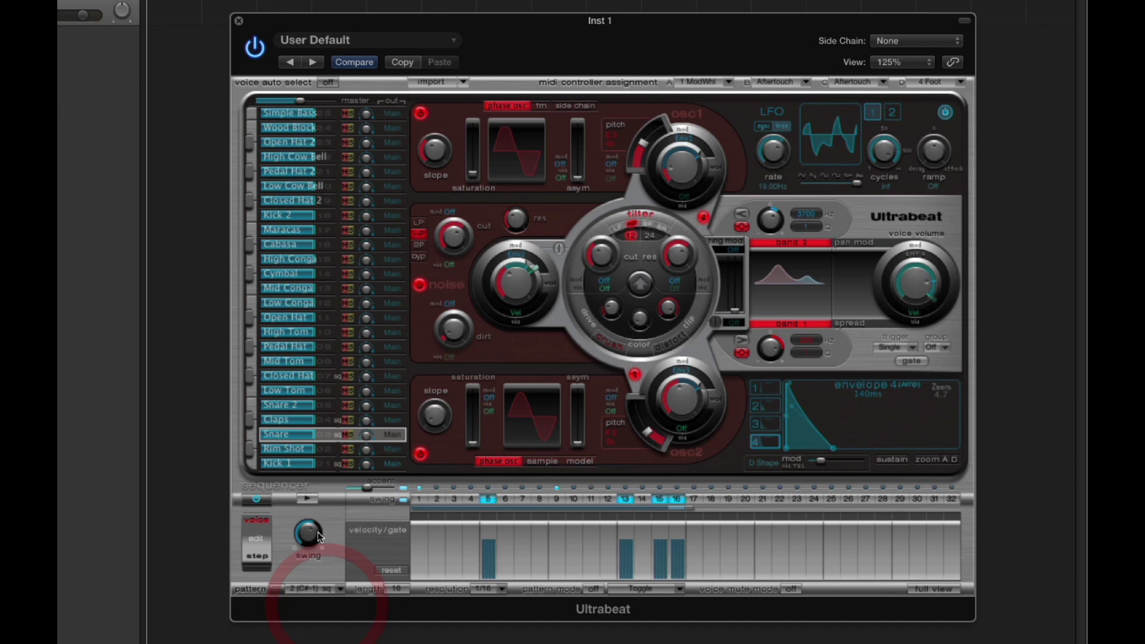
{"action": "left_click", "coordinate": [308, 500]}
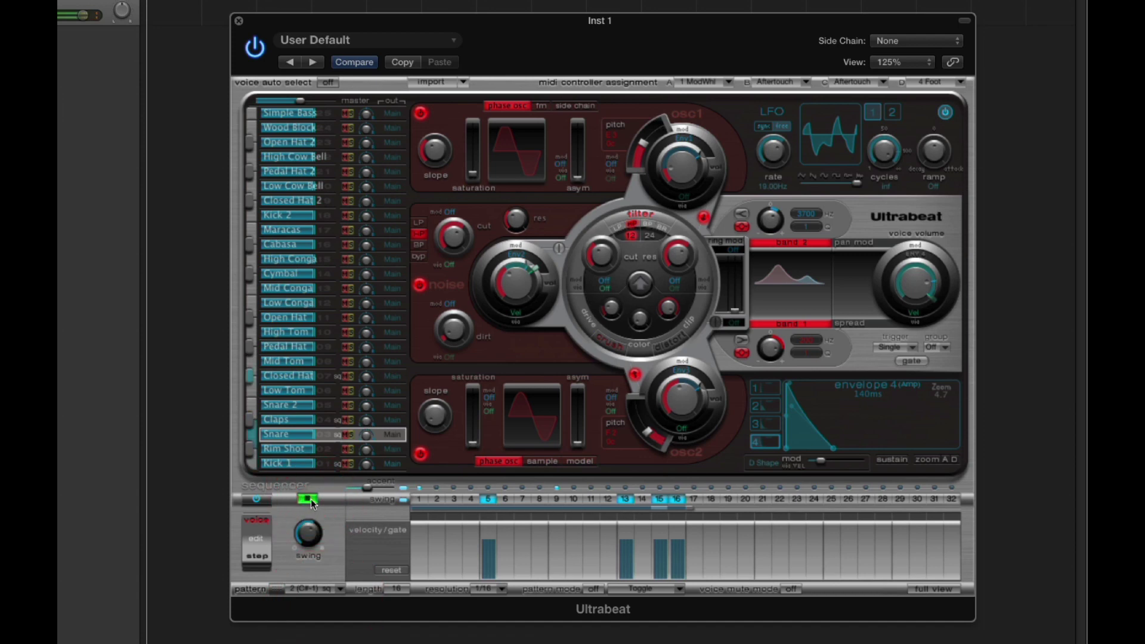
{"action": "left_click", "coordinate": [308, 499]}
Audition pattern 3 (D-1) with its continuous snare, and return the sequencer to pattern 1 (C-1).
{"action": "left_click", "coordinate": [313, 589]}
{"action": "left_click", "coordinate": [327, 608]}
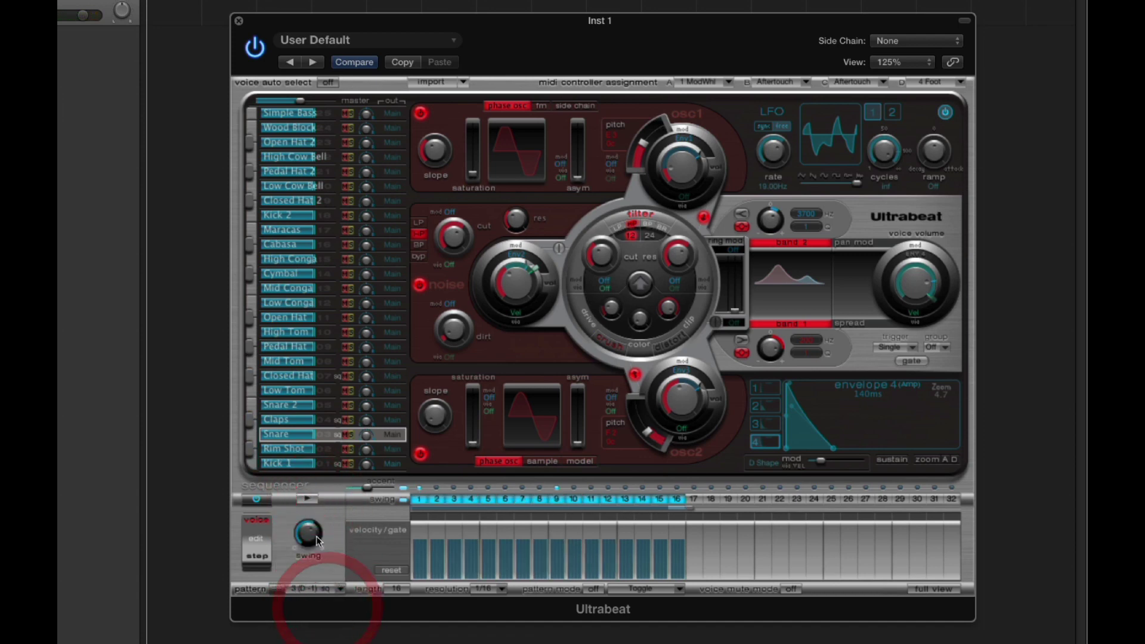
{"action": "left_click", "coordinate": [307, 499]}
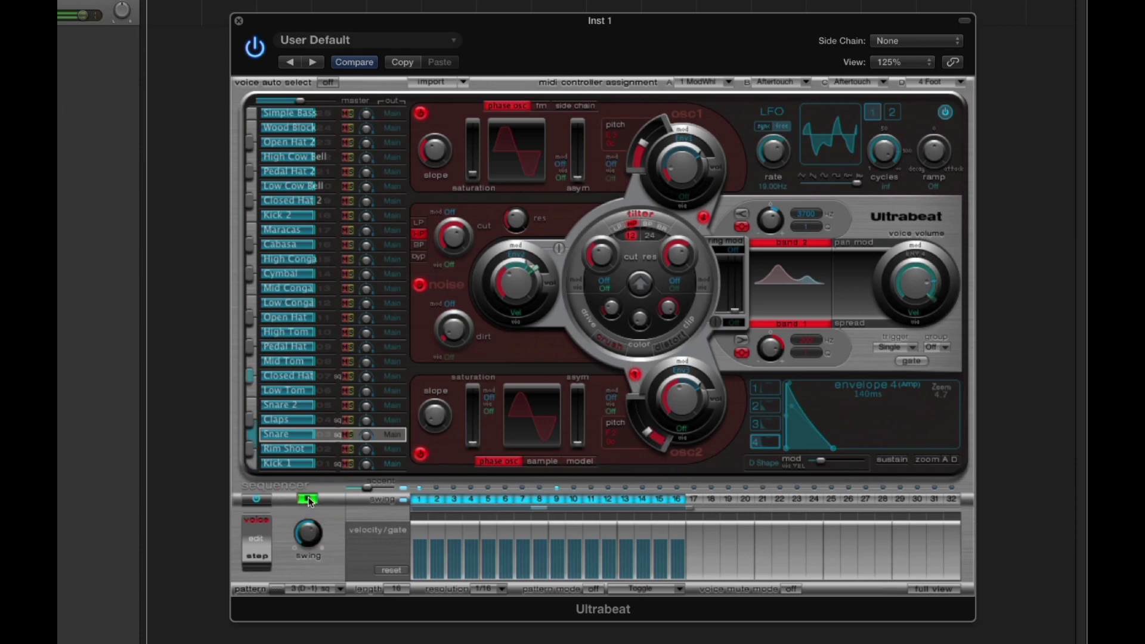
{"action": "left_click", "coordinate": [309, 501]}
{"action": "left_click", "coordinate": [329, 592]}
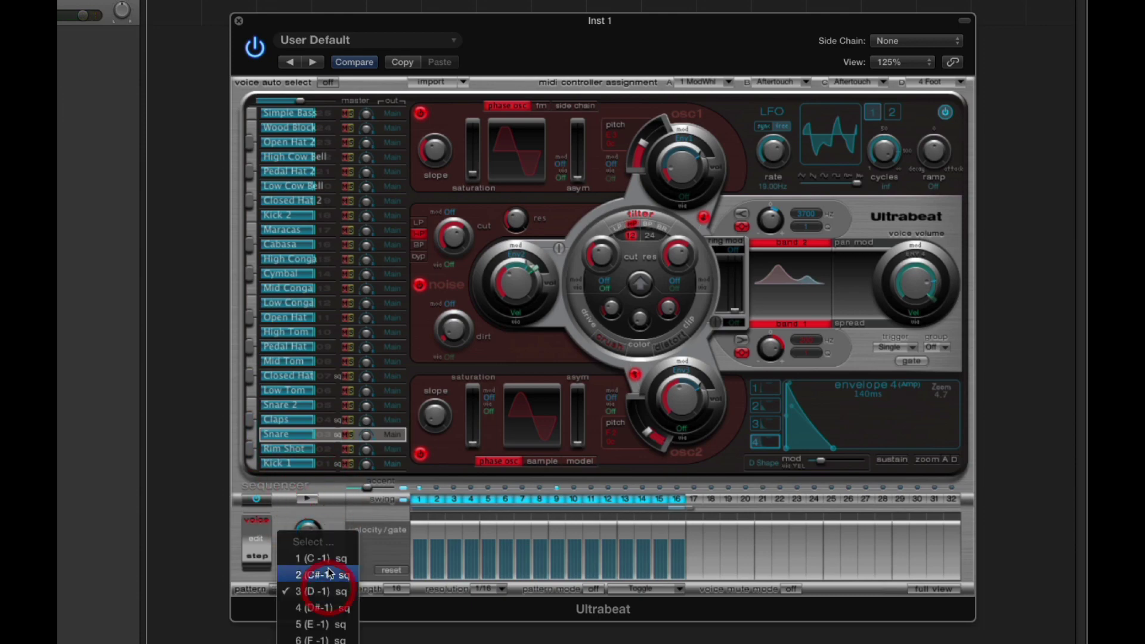
{"action": "left_click", "coordinate": [320, 552]}
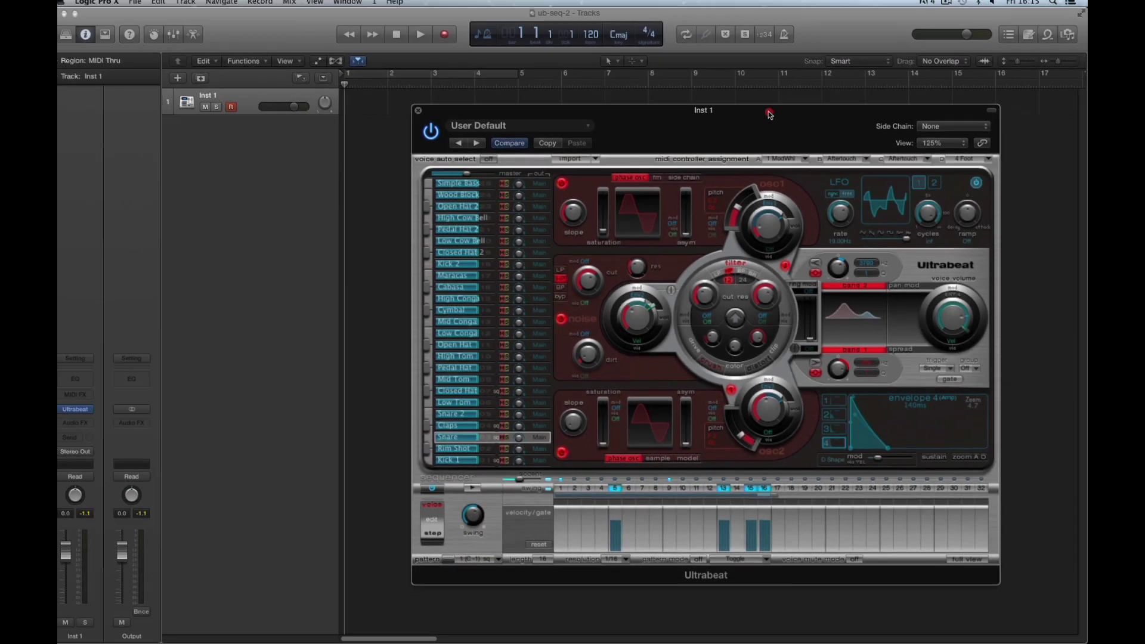
Reduce the Ultrabeat window view to 100% and move it clear of the first bars of the track.
{"action": "left_click", "coordinate": [906, 62]}
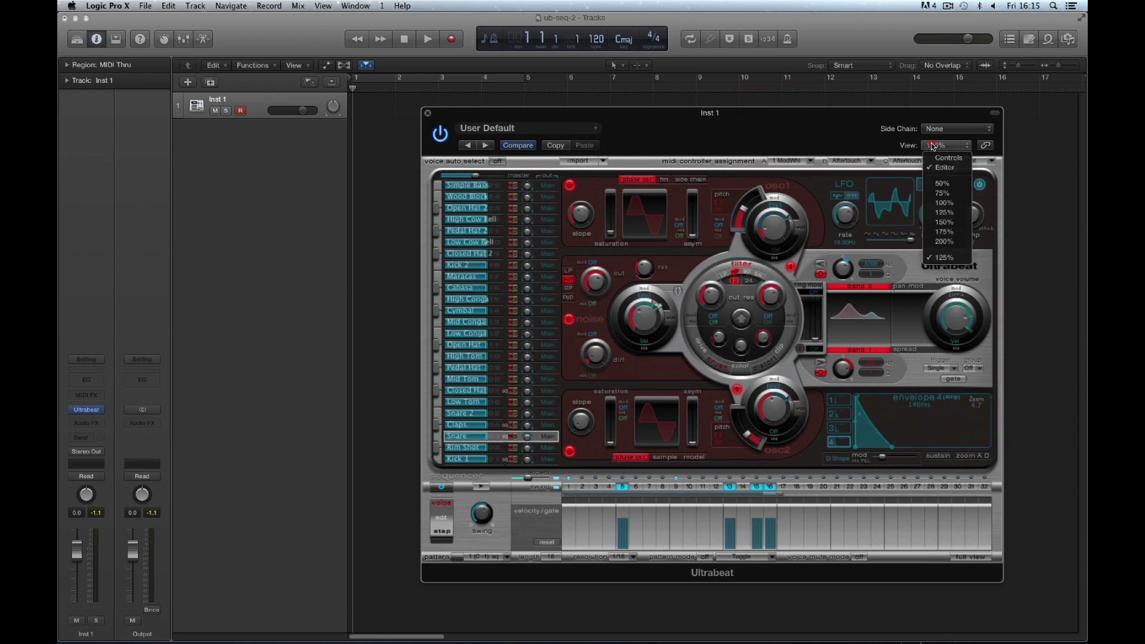
{"action": "left_click", "coordinate": [945, 202]}
{"action": "left_click_drag", "start_coordinate": [691, 115], "coordinate": [872, 126]}
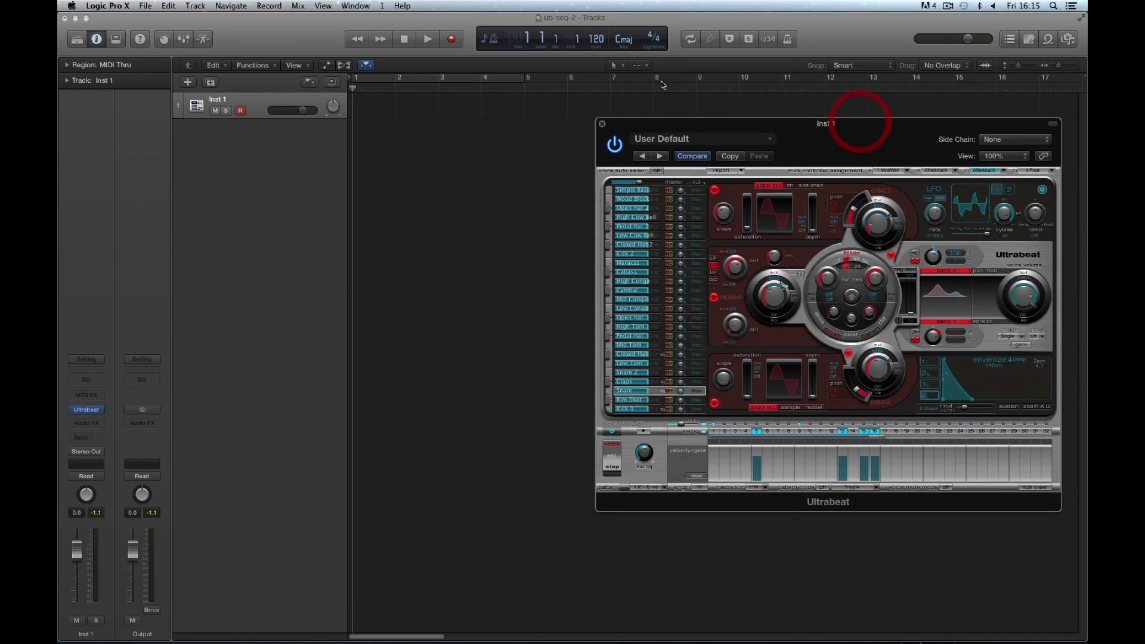
Draw four consecutive one-bar MIDI regions on the Inst 1 track in bars 1 to 4 with the Pencil tool.
{"action": "left_click", "coordinate": [618, 65]}
{"action": "left_click", "coordinate": [632, 93]}
{"action": "left_click", "coordinate": [373, 105]}
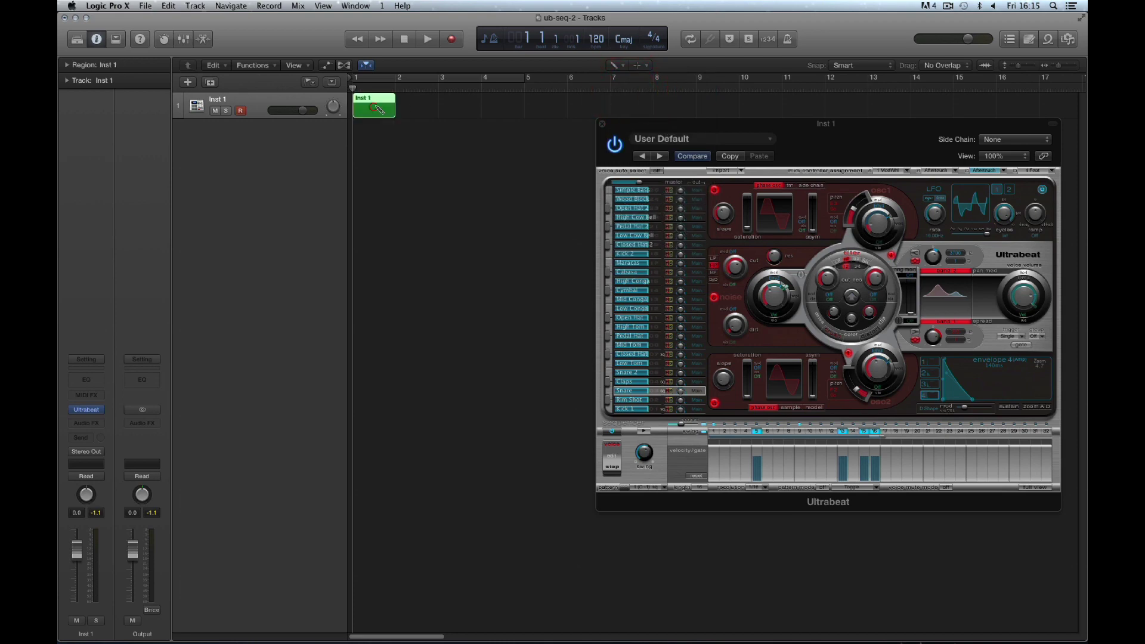
{"action": "left_click", "coordinate": [418, 105]}
{"action": "left_click", "coordinate": [461, 106]}
{"action": "left_click", "coordinate": [503, 106]}
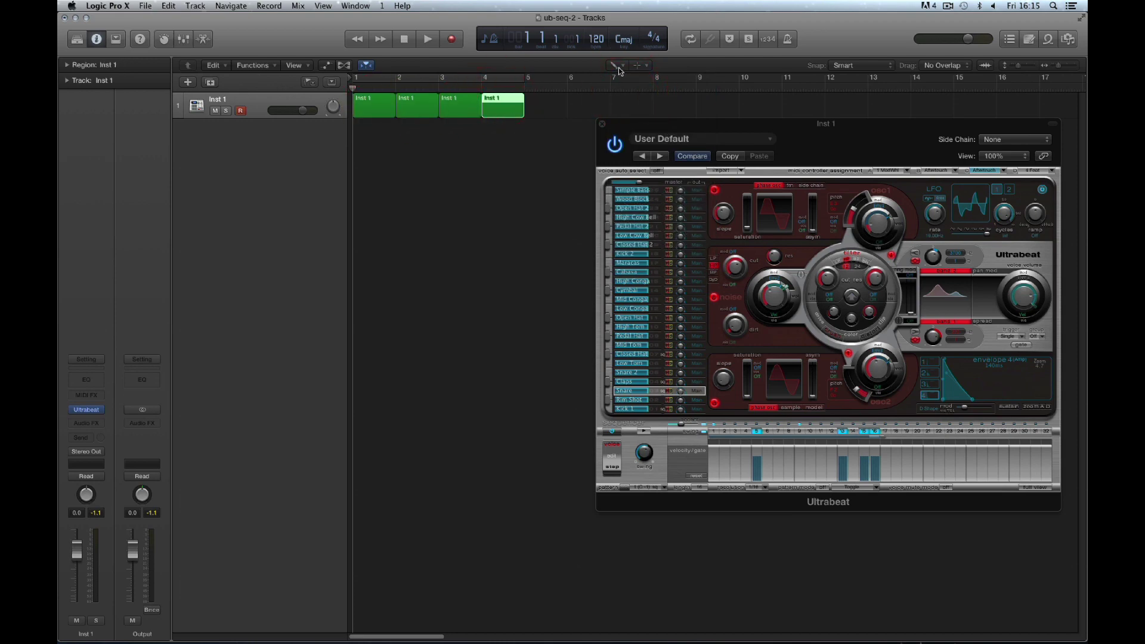
Select all four regions with the Pointer tool and show them in the Piano Roll, moving the Ultrabeat window clear of it.
{"action": "left_click", "coordinate": [615, 65]}
{"action": "left_click", "coordinate": [629, 79]}
{"action": "key", "text": "super+a"}
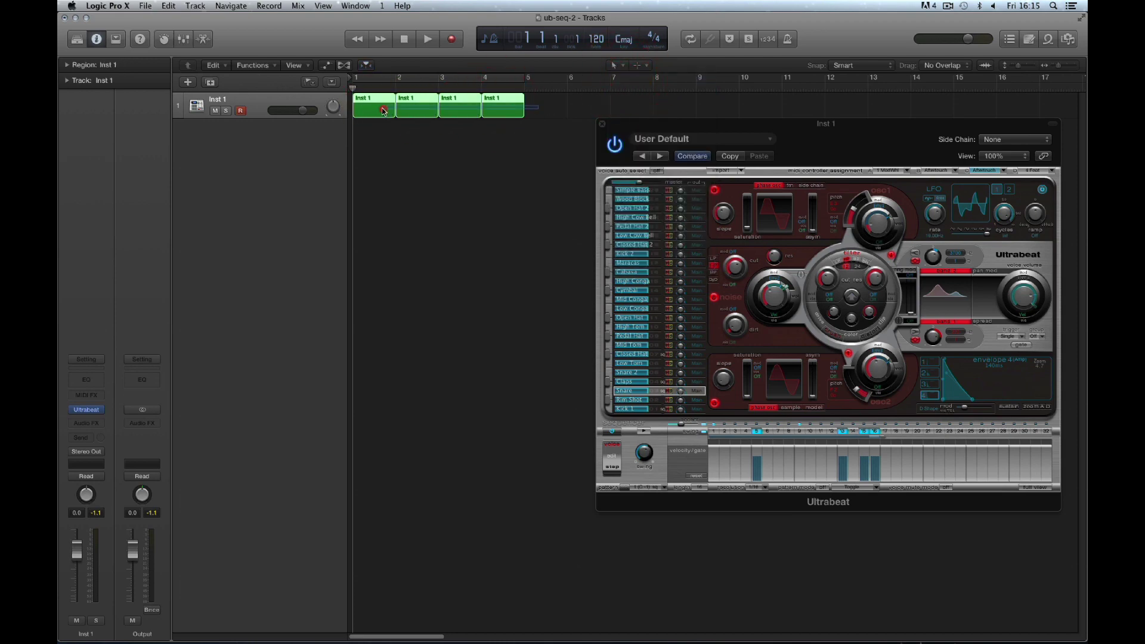
{"action": "left_click", "coordinate": [204, 38]}
{"action": "left_click_drag", "start_coordinate": [620, 125], "coordinate": [606, 68]}
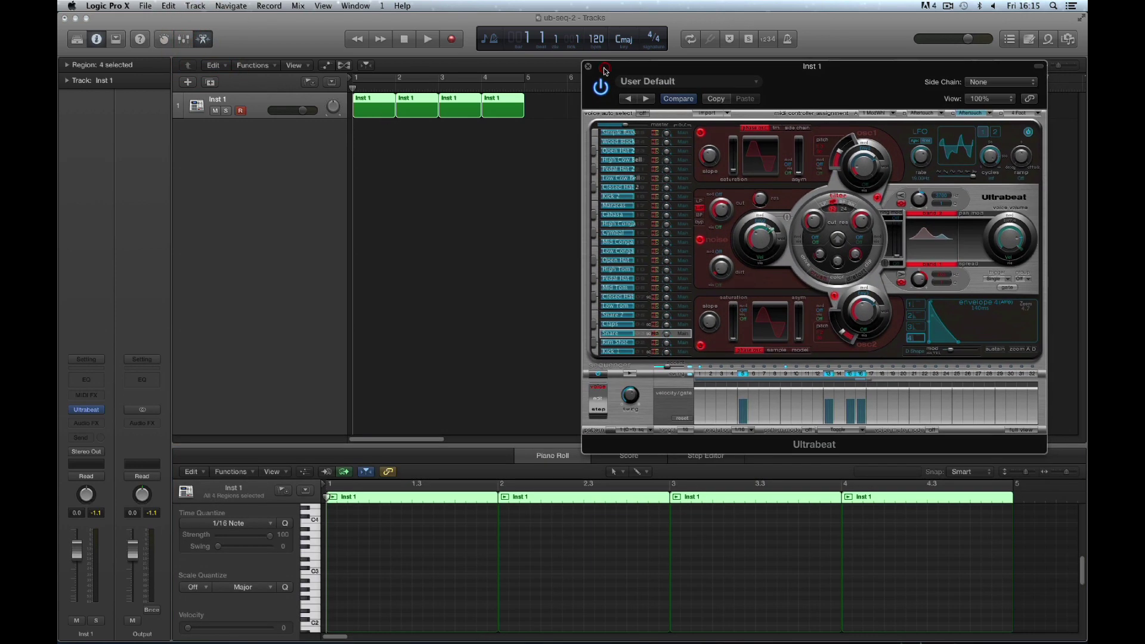
Draw a C-1 note at the start of bar 1 and a C#-1 note at the start of bar 2 with the Pencil tool.
{"action": "left_click_drag", "start_coordinate": [1027, 473], "coordinate": [1036, 473]}
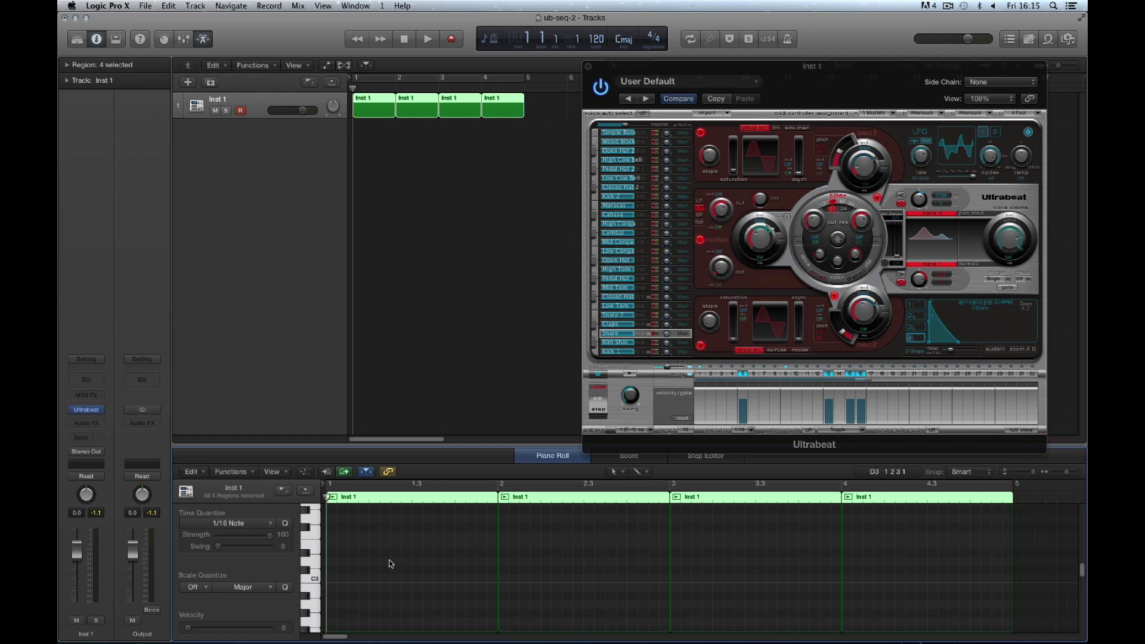
{"action": "left_click", "coordinate": [537, 559]}
{"action": "left_click", "coordinate": [749, 557]}
{"action": "left_click", "coordinate": [887, 554]}
{"action": "left_click_drag", "start_coordinate": [1083, 575], "coordinate": [1083, 625]}
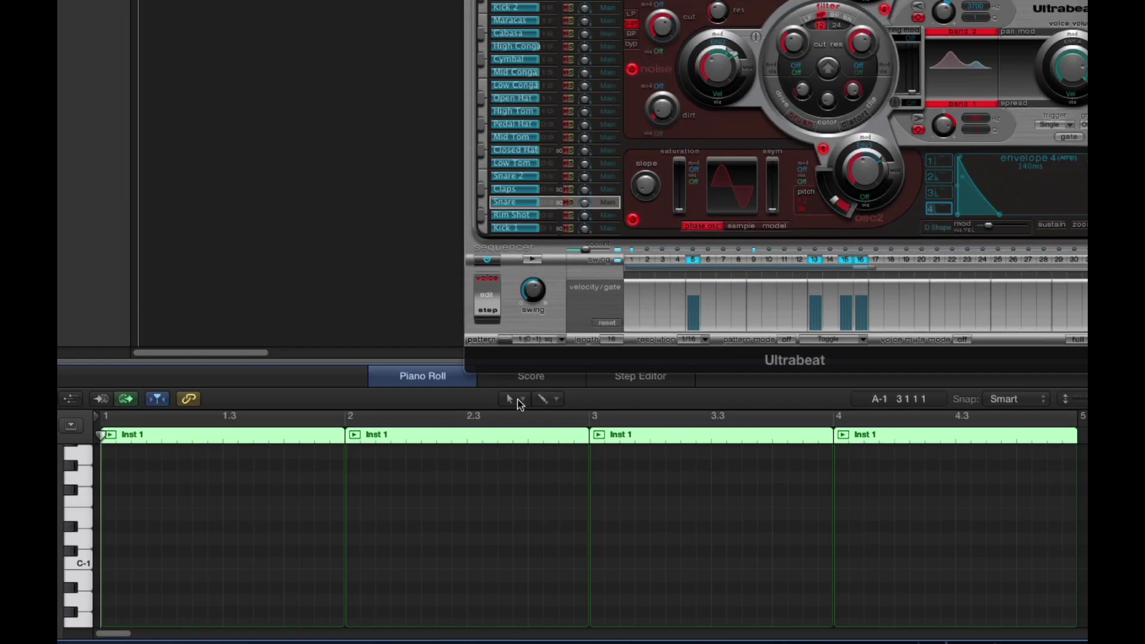
{"action": "left_click", "coordinate": [614, 471]}
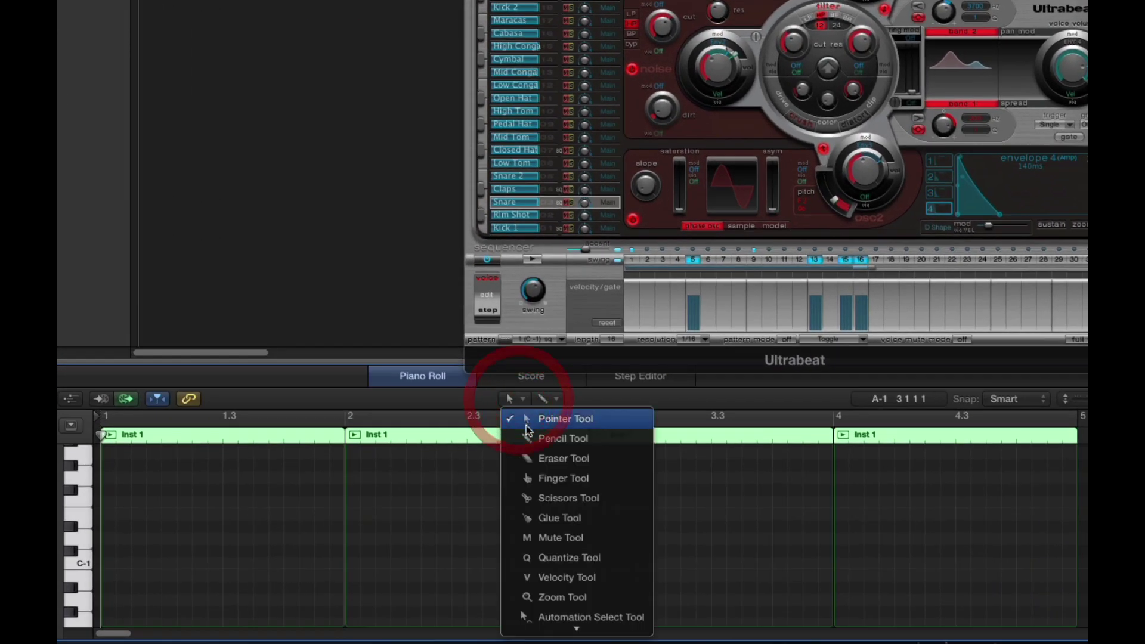
{"action": "left_click", "coordinate": [533, 438]}
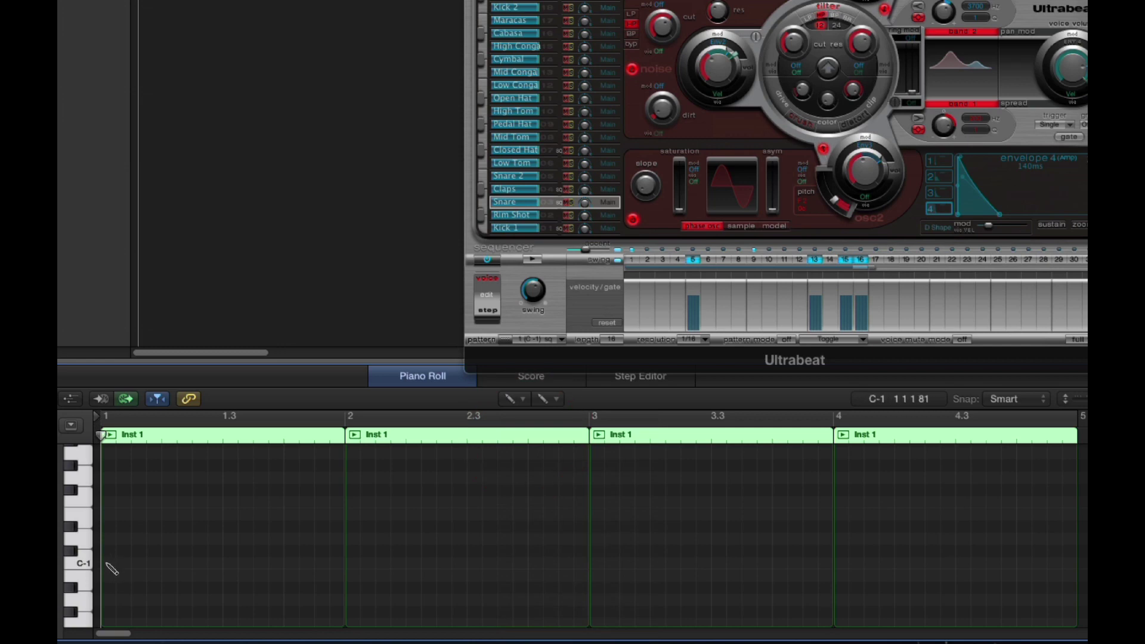
{"action": "left_click", "coordinate": [107, 564]}
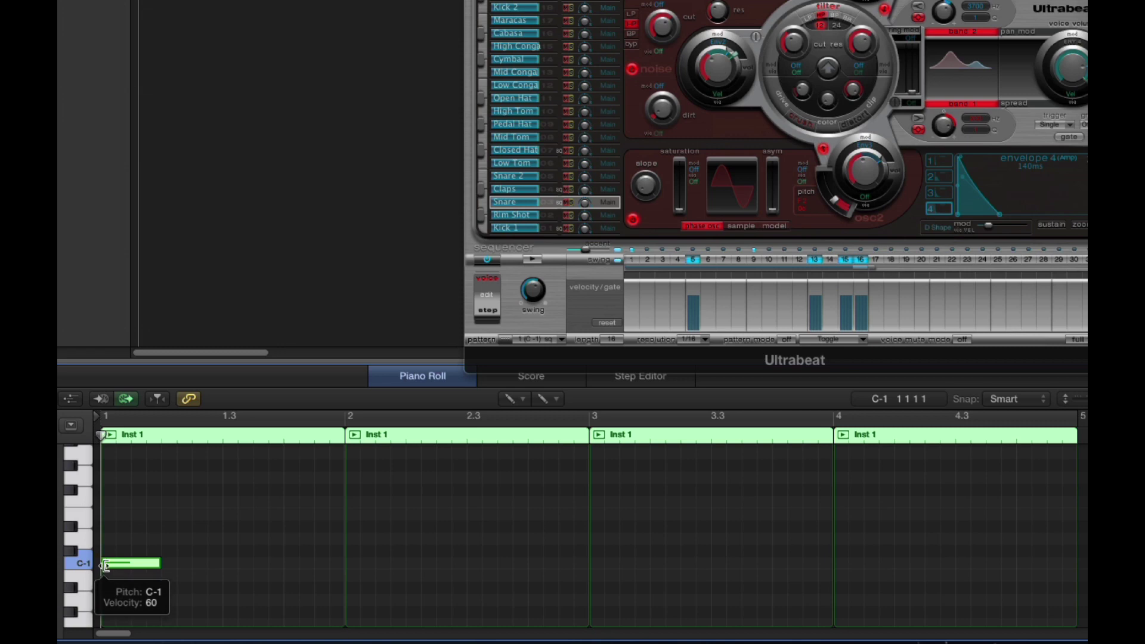
{"action": "left_click", "coordinate": [352, 552]}
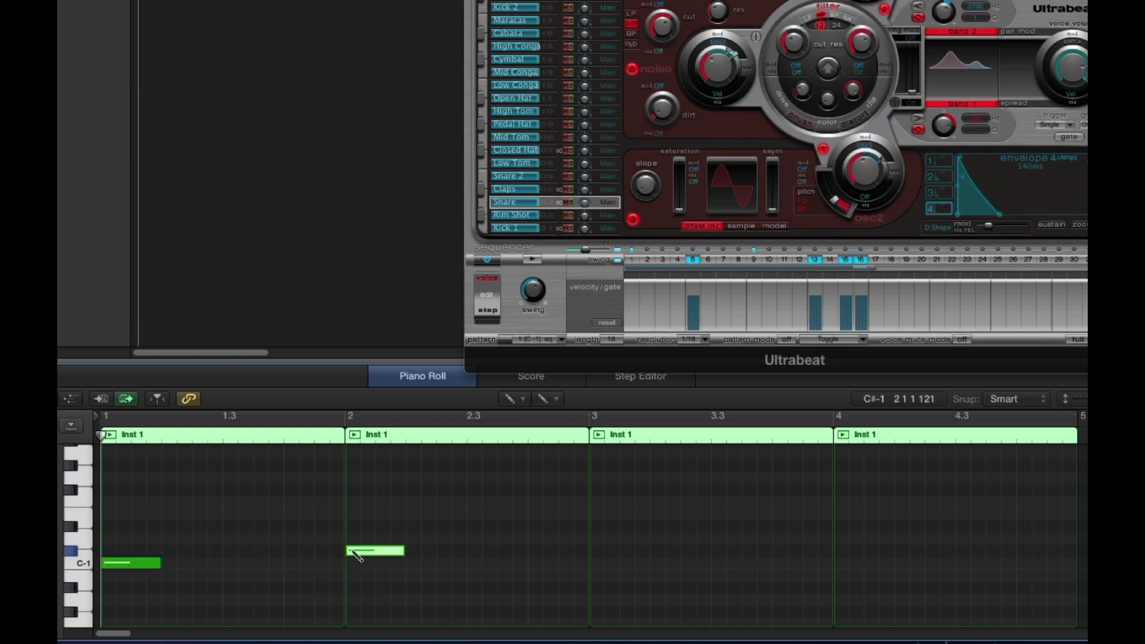
Draw a C-1 note at the start of bar 3 and a D-1 note at bar 4, and switch back to the Pointer tool.
{"action": "left_click", "coordinate": [599, 564]}
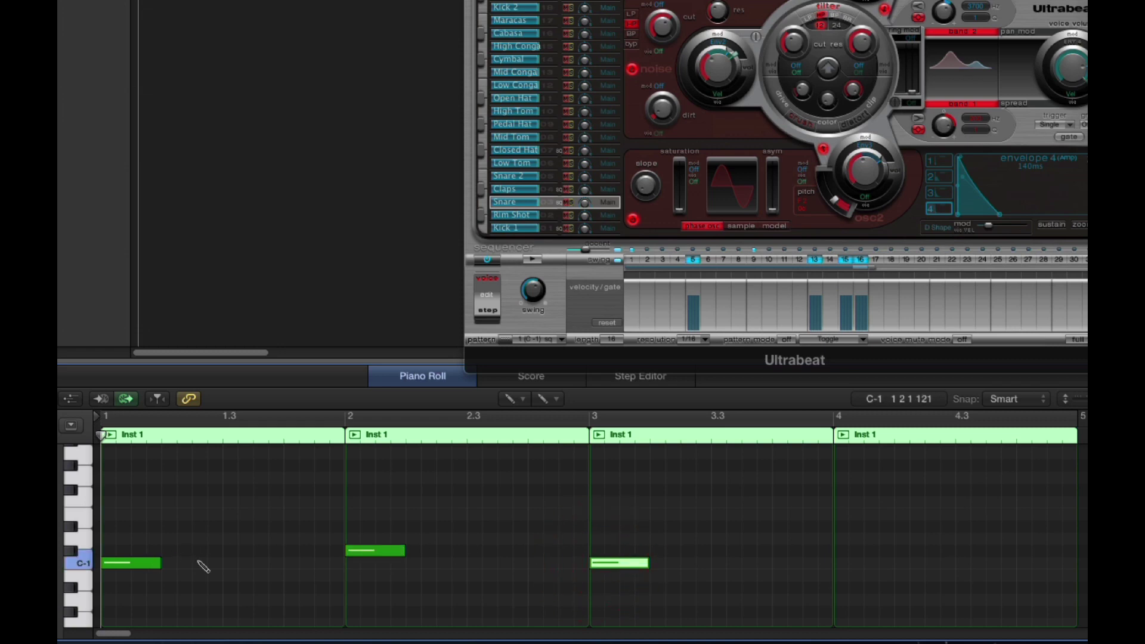
{"action": "left_click", "coordinate": [843, 538]}
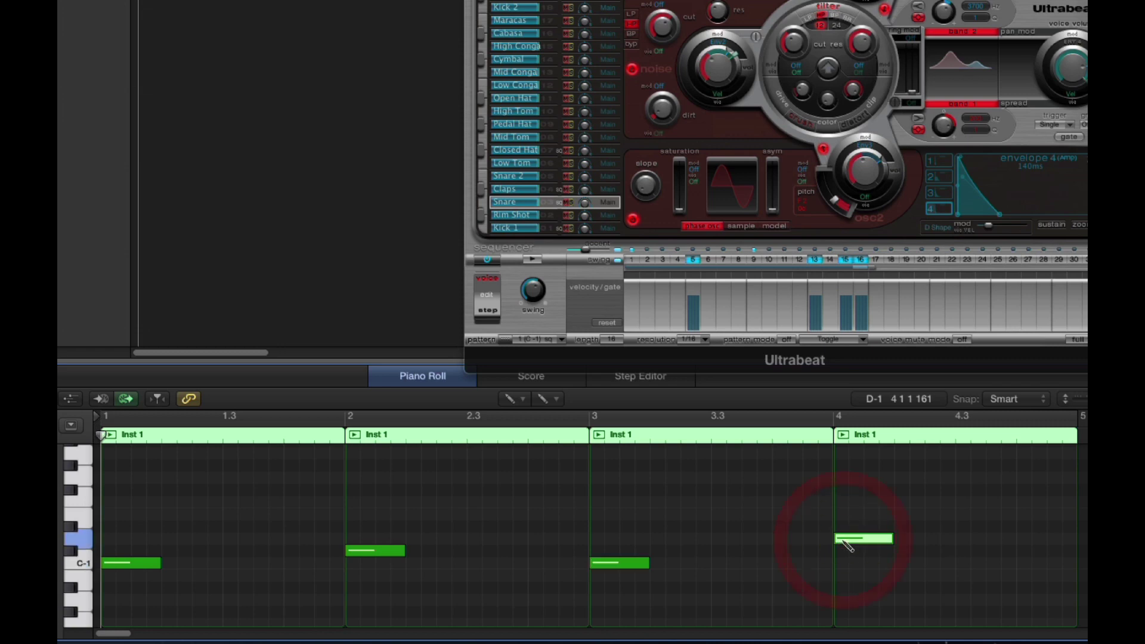
{"action": "left_click", "coordinate": [521, 399]}
{"action": "left_click", "coordinate": [537, 420]}
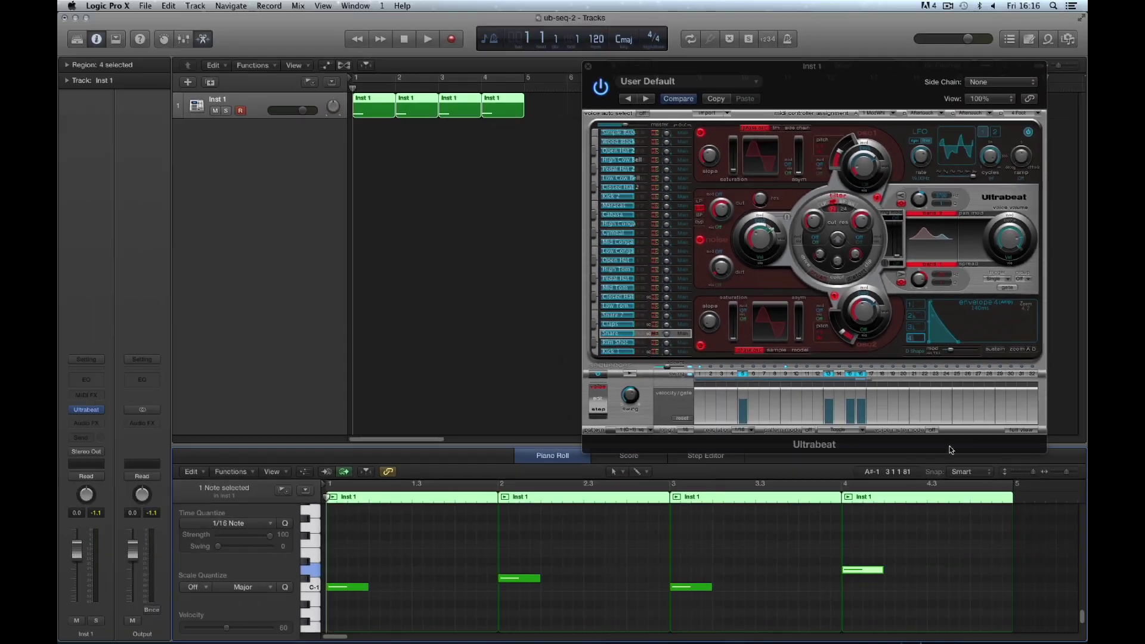
Enlarge the Ultrabeat window view to 125% and turn on the sequencer's pattern mode.
{"action": "left_click", "coordinate": [990, 98]}
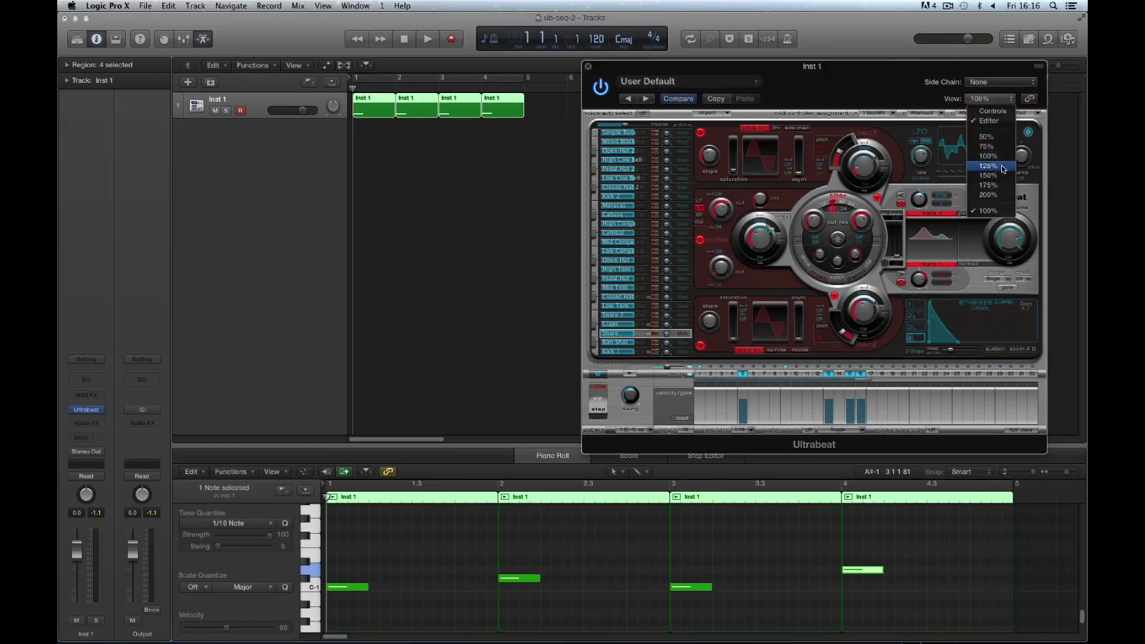
{"action": "left_click", "coordinate": [1002, 165]}
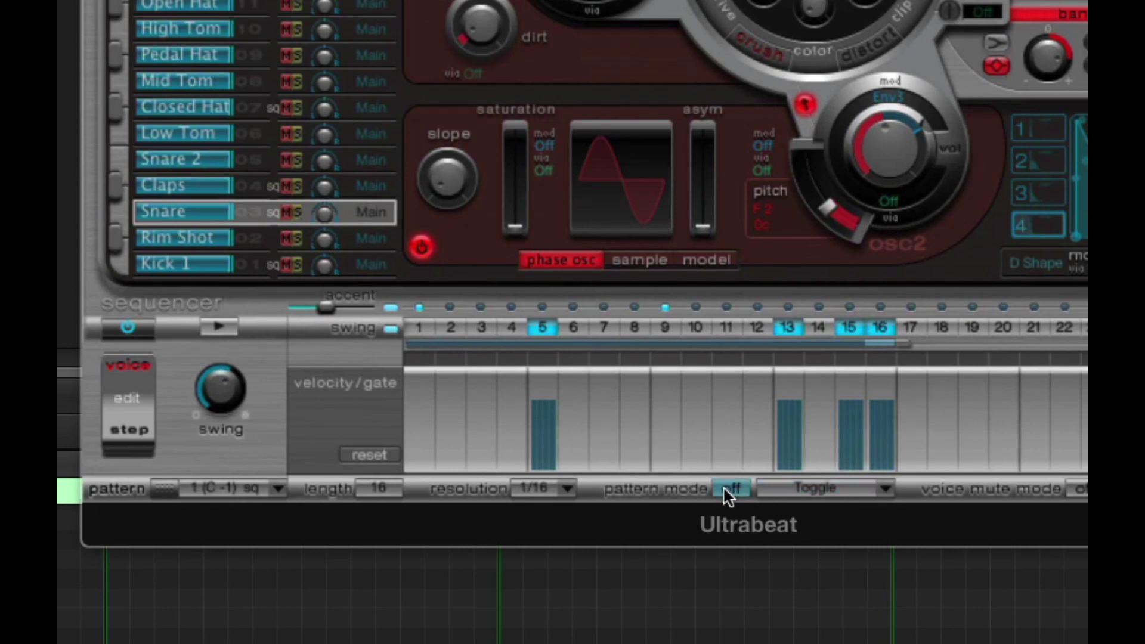
{"action": "left_click", "coordinate": [731, 495]}
{"action": "left_click", "coordinate": [736, 499]}
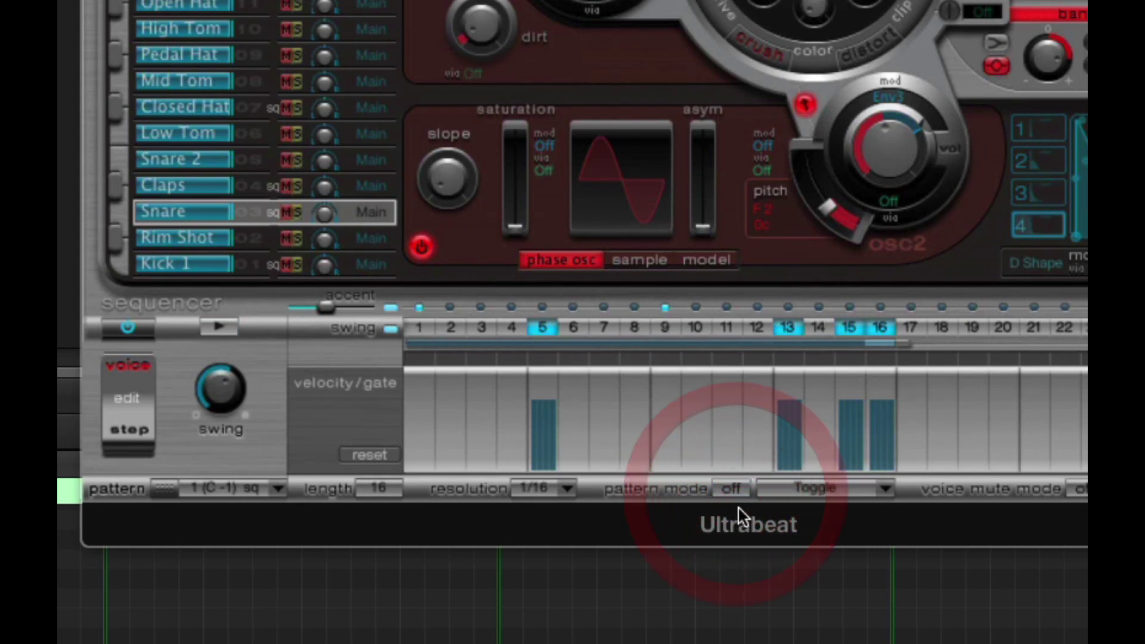
{"action": "left_click", "coordinate": [735, 492]}
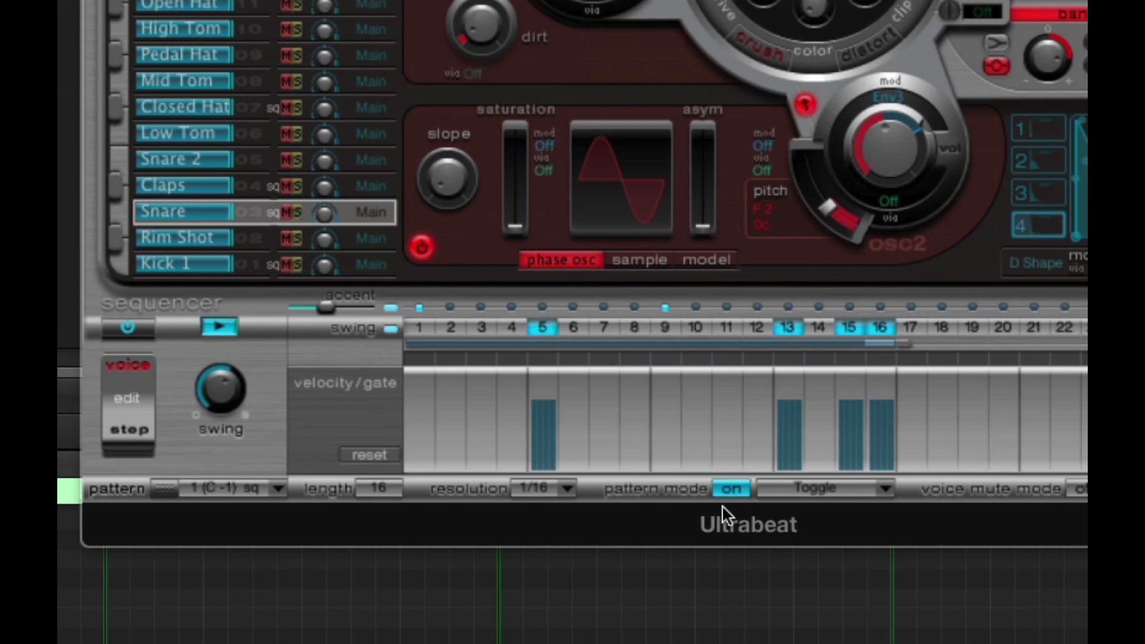
{"action": "left_click", "coordinate": [233, 329]}
Review the sequencer's pattern list and its playback modes, keeping pattern 1 (C-1) and Toggle.
{"action": "left_click", "coordinate": [273, 487]}
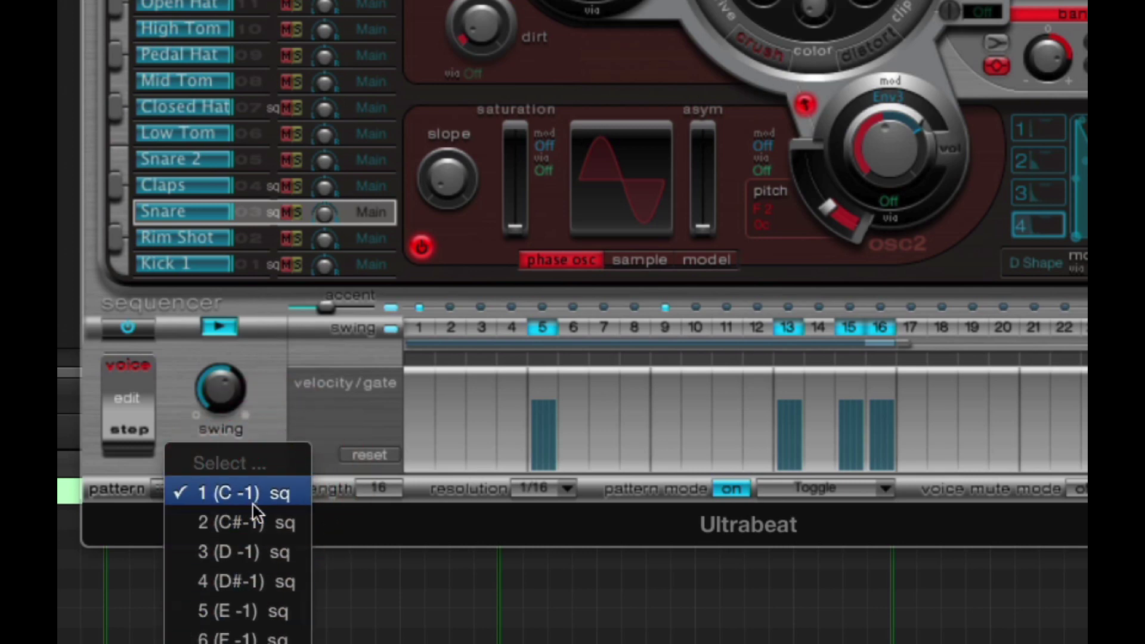
{"action": "left_click", "coordinate": [280, 423]}
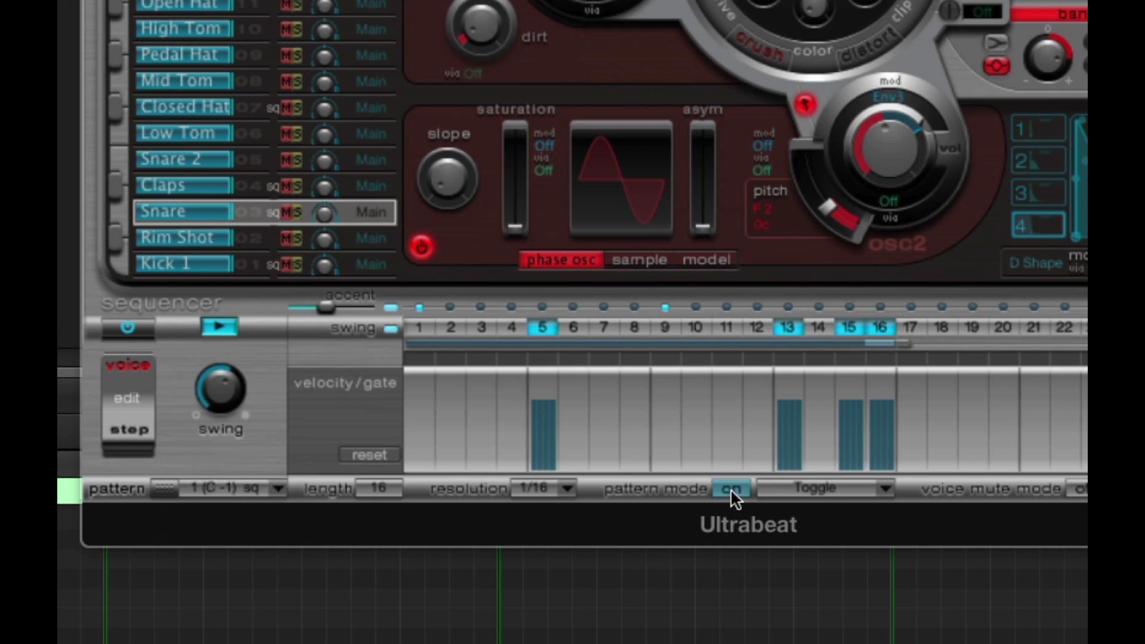
{"action": "left_click", "coordinate": [836, 489]}
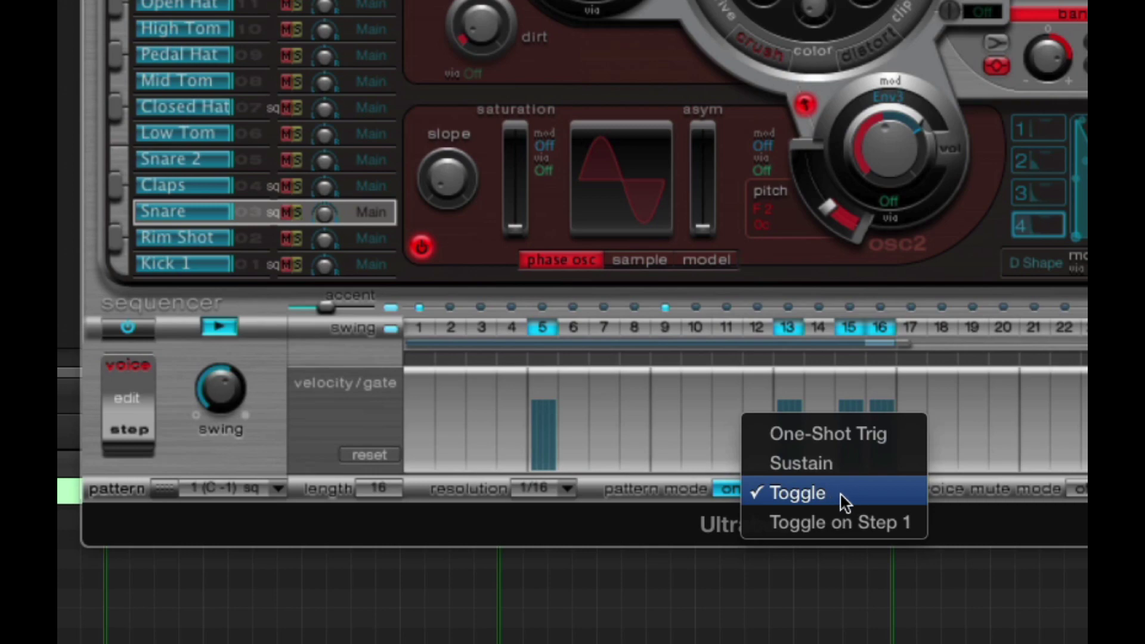
{"action": "left_click", "coordinate": [840, 492]}
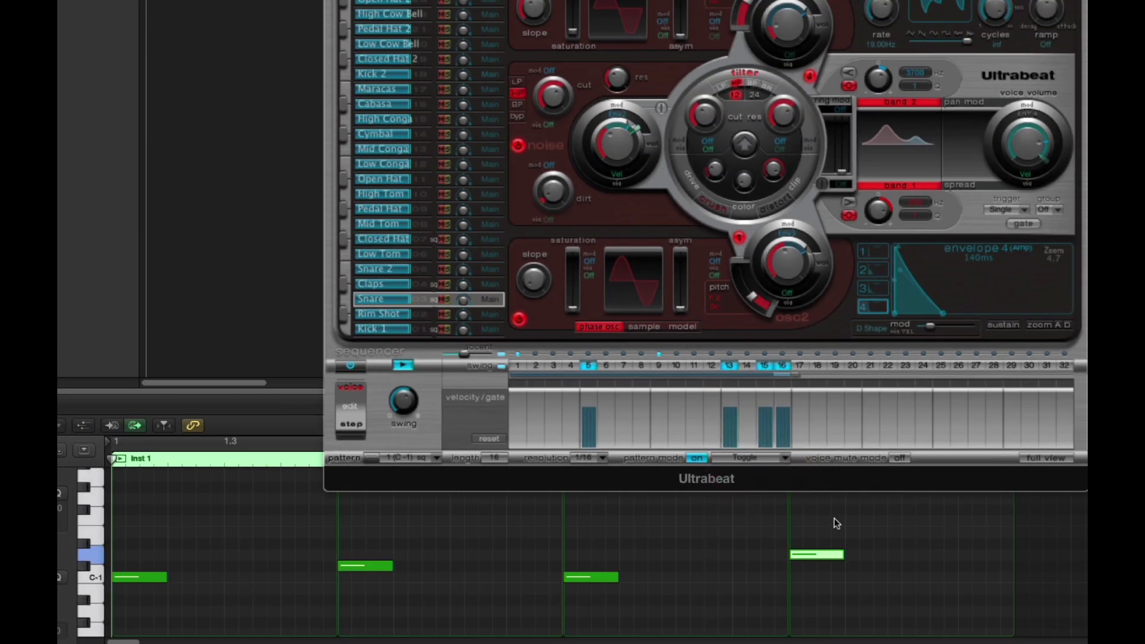
Check the pitch of the bar 1 note against the pattern list and audition it to trigger pattern 1 (C-1).
{"action": "left_click", "coordinate": [836, 524]}
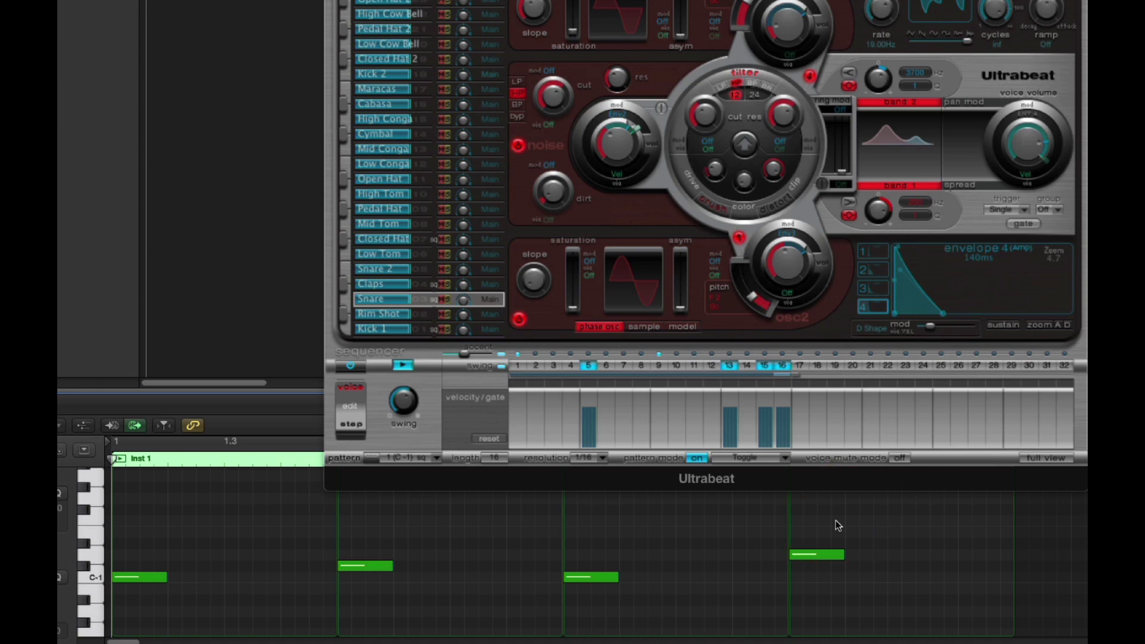
{"action": "left_click", "coordinate": [141, 428]}
{"action": "mouse_move", "coordinate": [147, 579]}
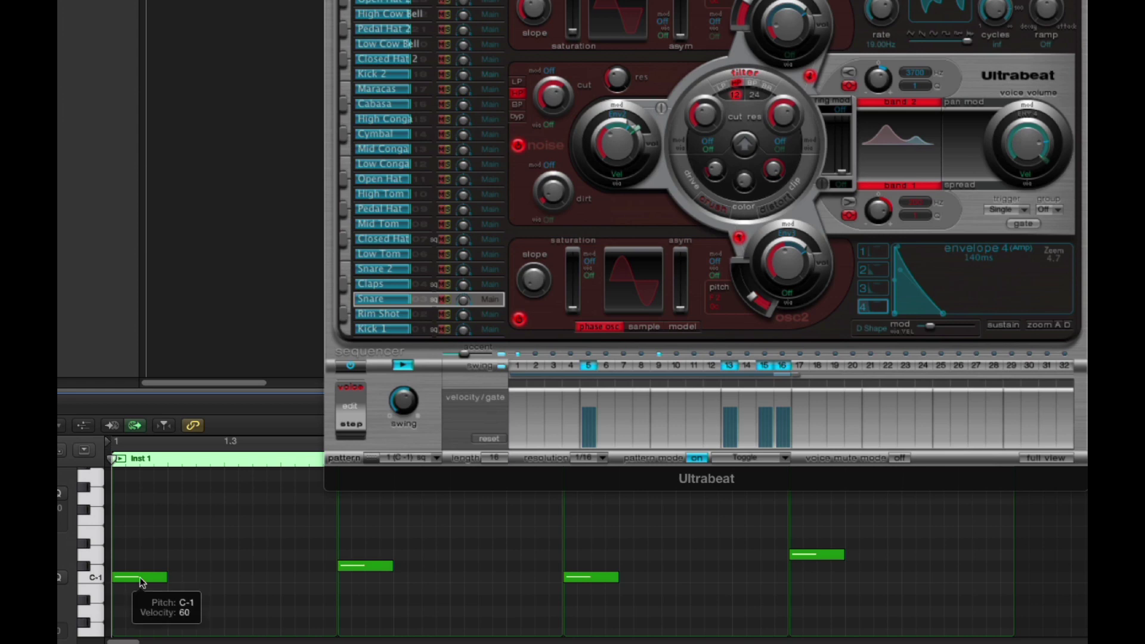
{"action": "left_click", "coordinate": [406, 458]}
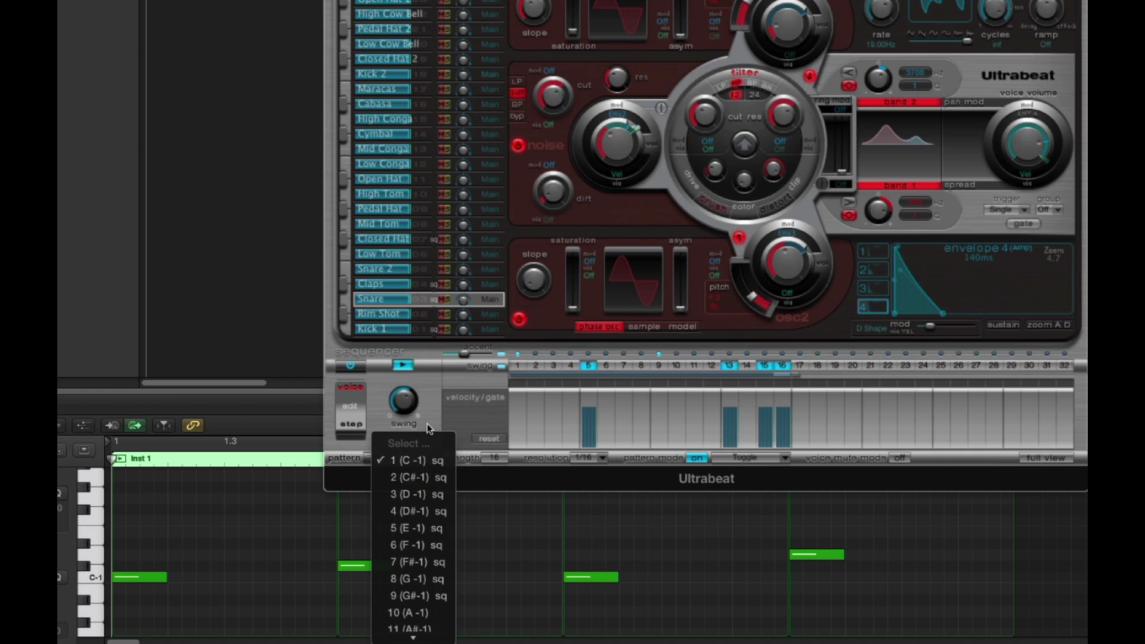
{"action": "left_click", "coordinate": [427, 460]}
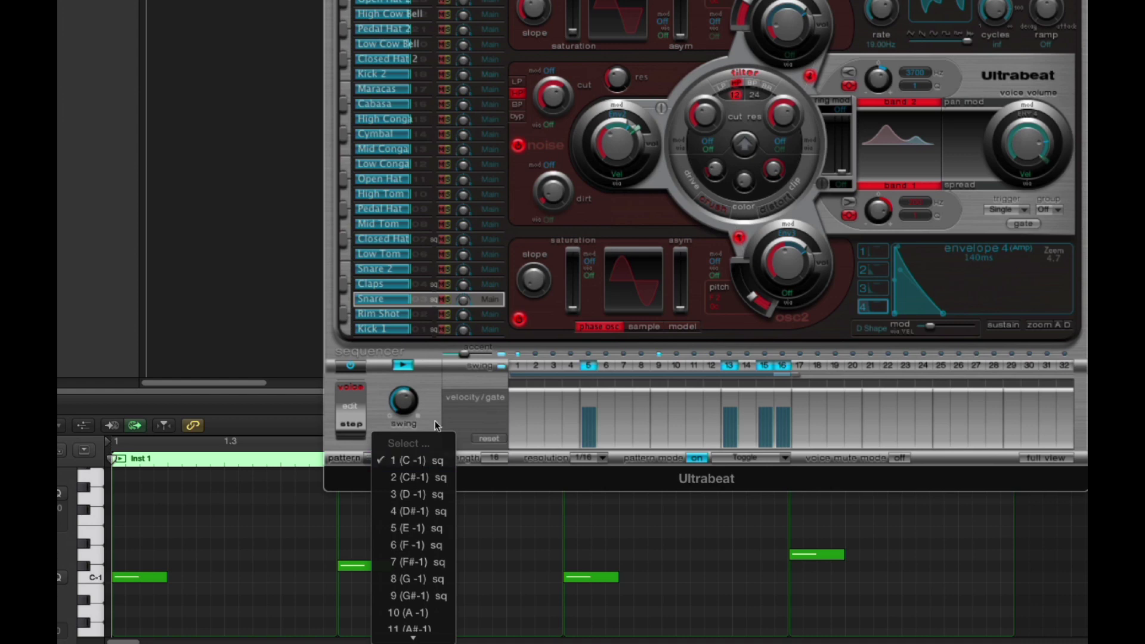
{"action": "left_click", "coordinate": [155, 576]}
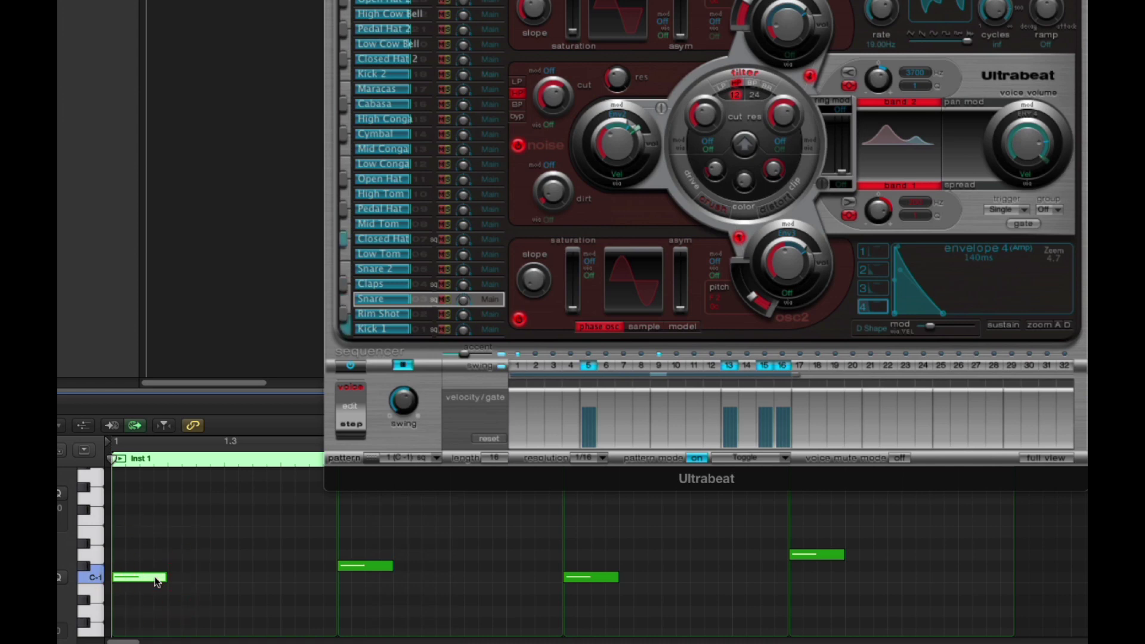
Check the pitch of the bar 2 note against the pattern list and audition it to trigger pattern 2 (C#-1).
{"action": "left_click", "coordinate": [372, 590]}
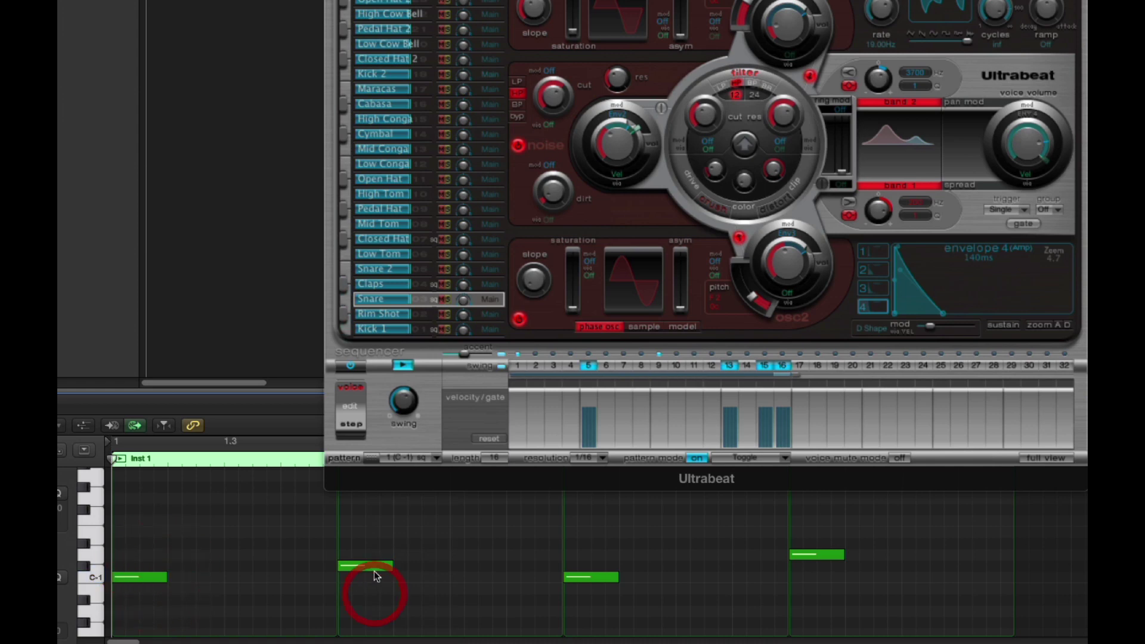
{"action": "mouse_move", "coordinate": [374, 571]}
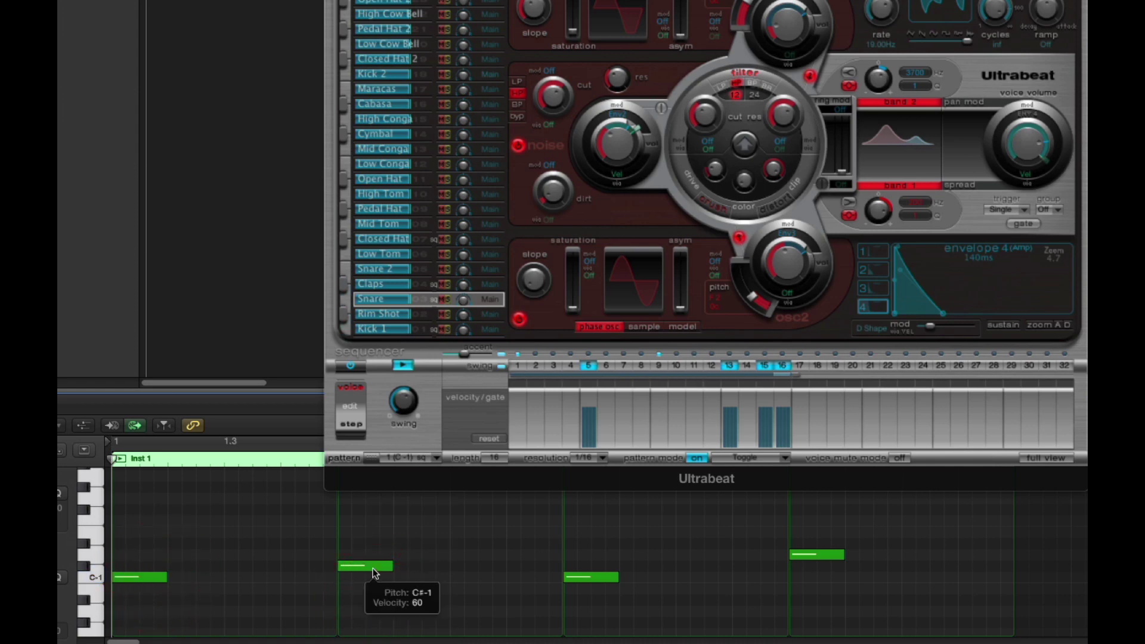
{"action": "left_click", "coordinate": [417, 459]}
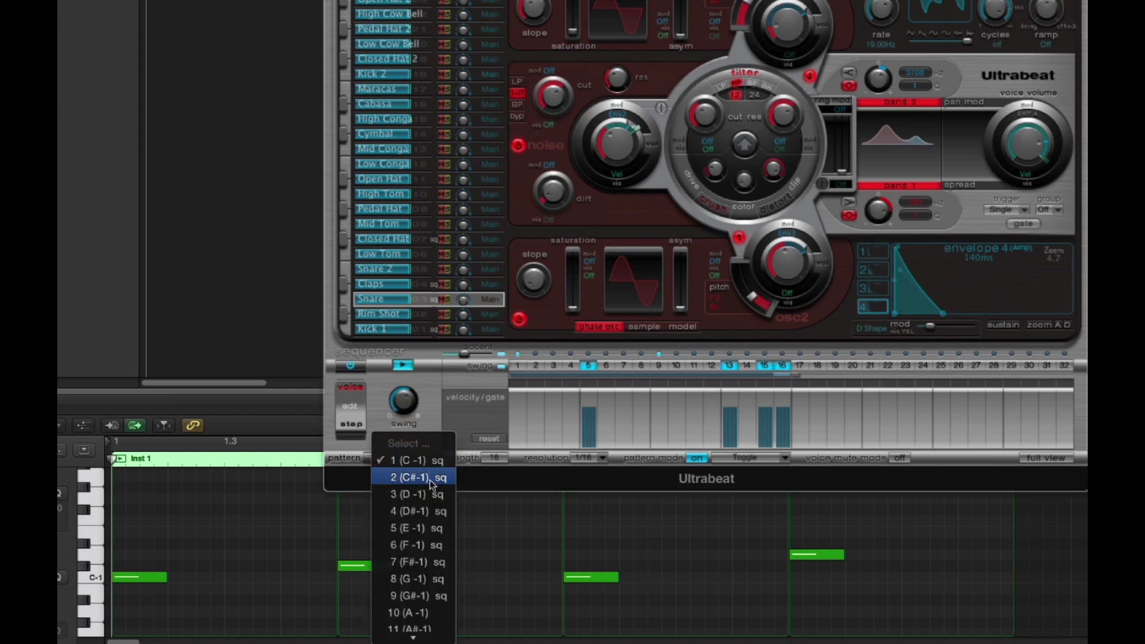
{"action": "left_click", "coordinate": [466, 531]}
{"action": "left_click", "coordinate": [389, 567]}
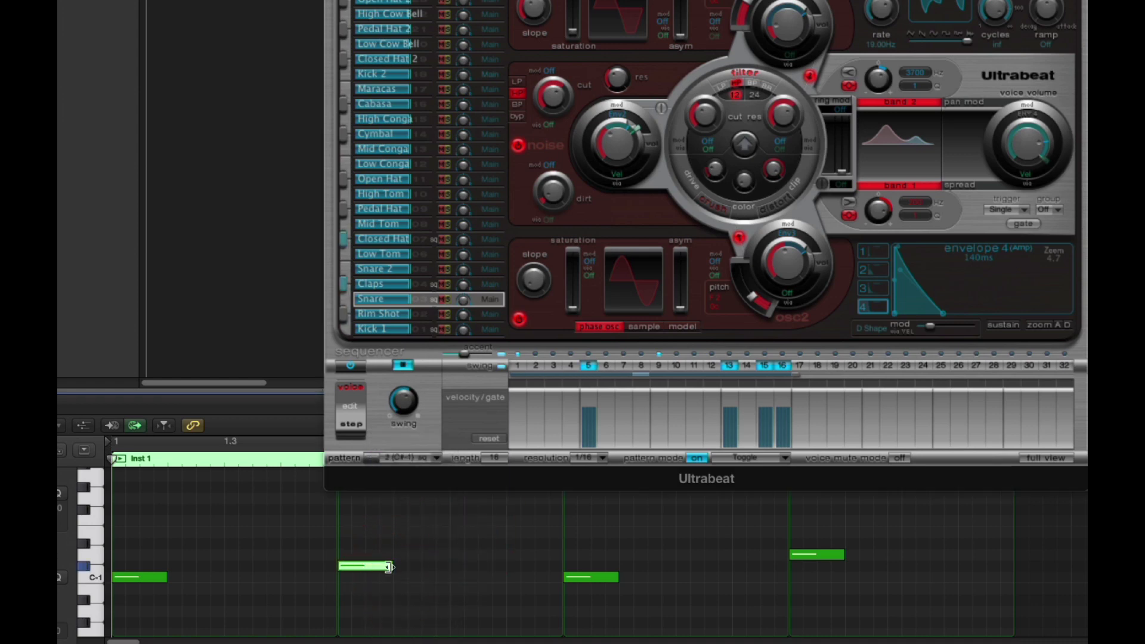
Audition the C-1 note in bar 3 to trigger pattern 1 again.
{"action": "left_click", "coordinate": [581, 567]}
{"action": "mouse_move", "coordinate": [593, 578]}
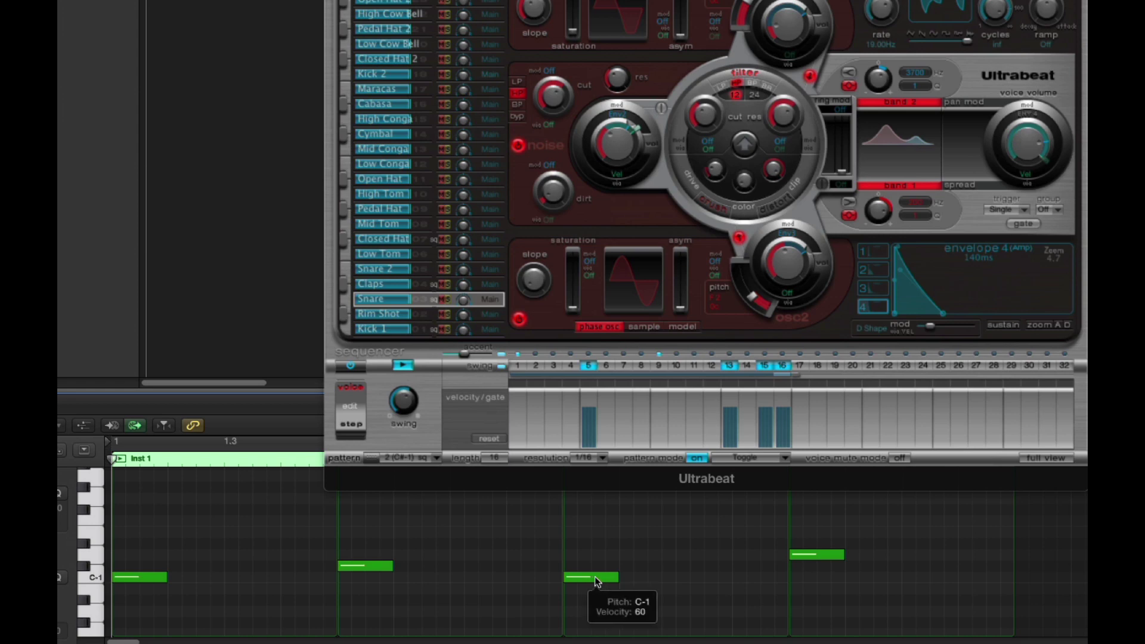
{"action": "left_click", "coordinate": [595, 578]}
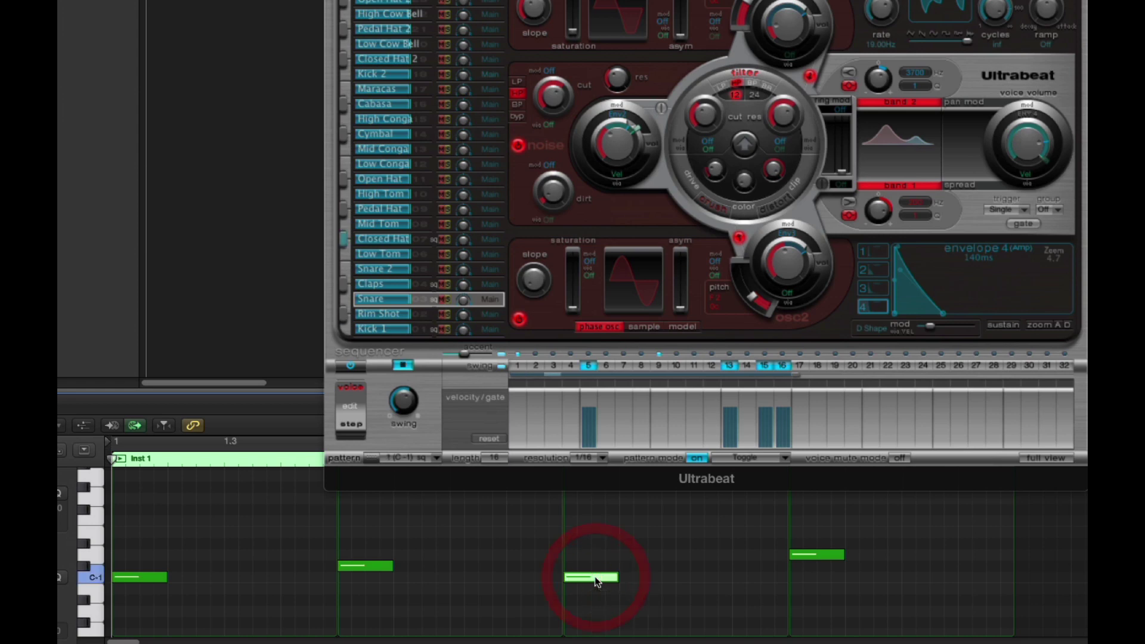
Check the pitch of the bar 4 note against the pattern list and audition it to trigger pattern 3 (D-1).
{"action": "left_click", "coordinate": [832, 582]}
{"action": "mouse_move", "coordinate": [820, 554]}
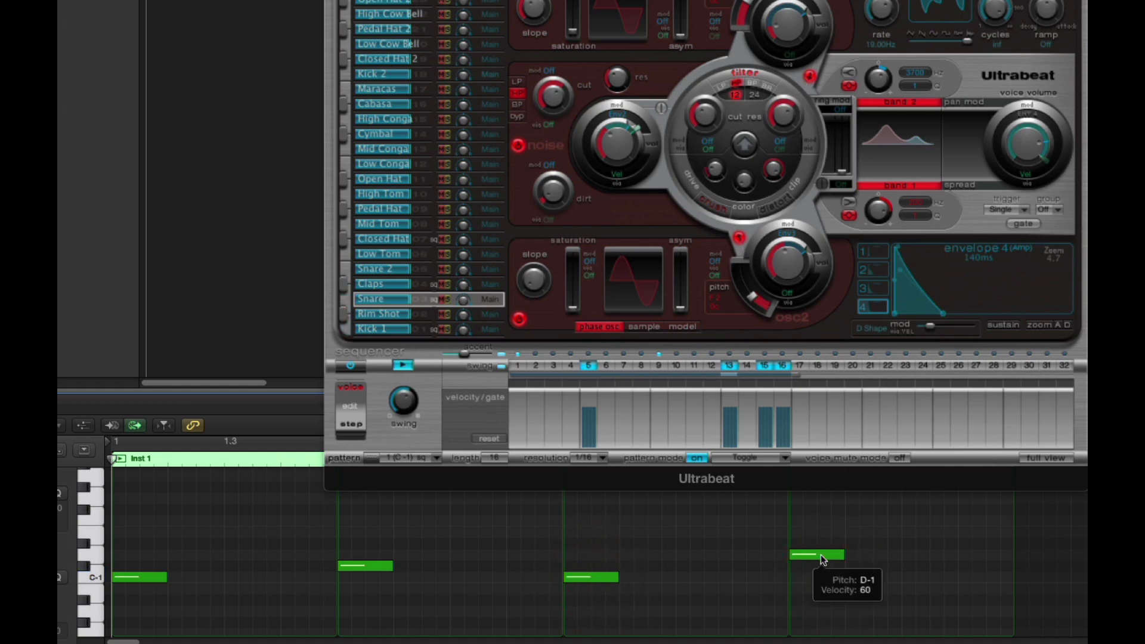
{"action": "left_click", "coordinate": [439, 459]}
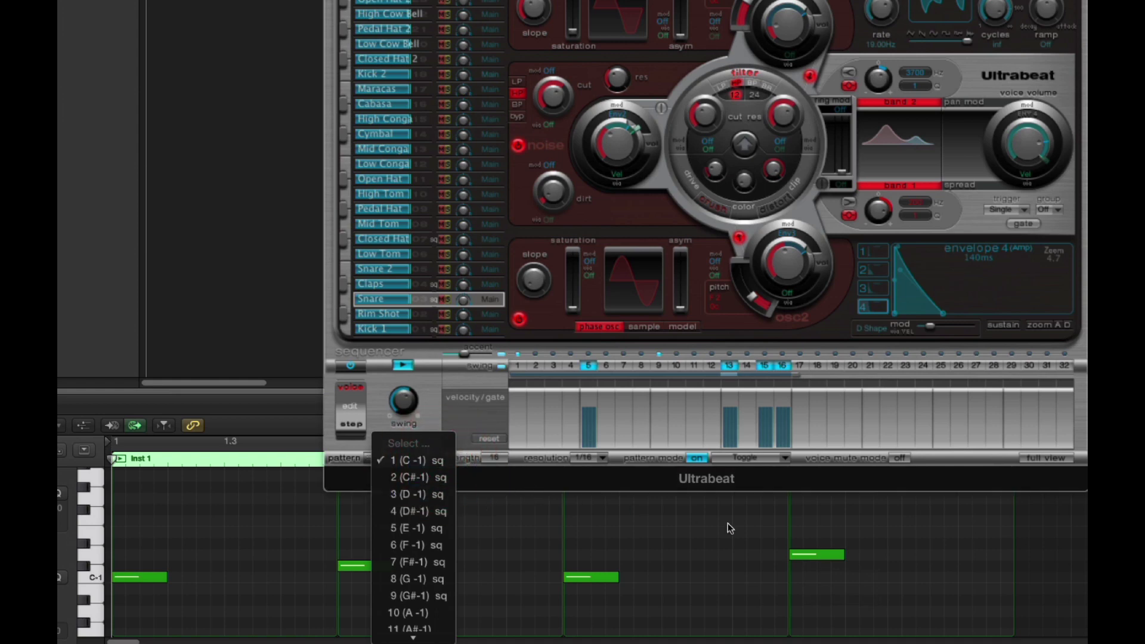
{"action": "left_click", "coordinate": [818, 556]}
{"action": "left_click", "coordinate": [818, 556]}
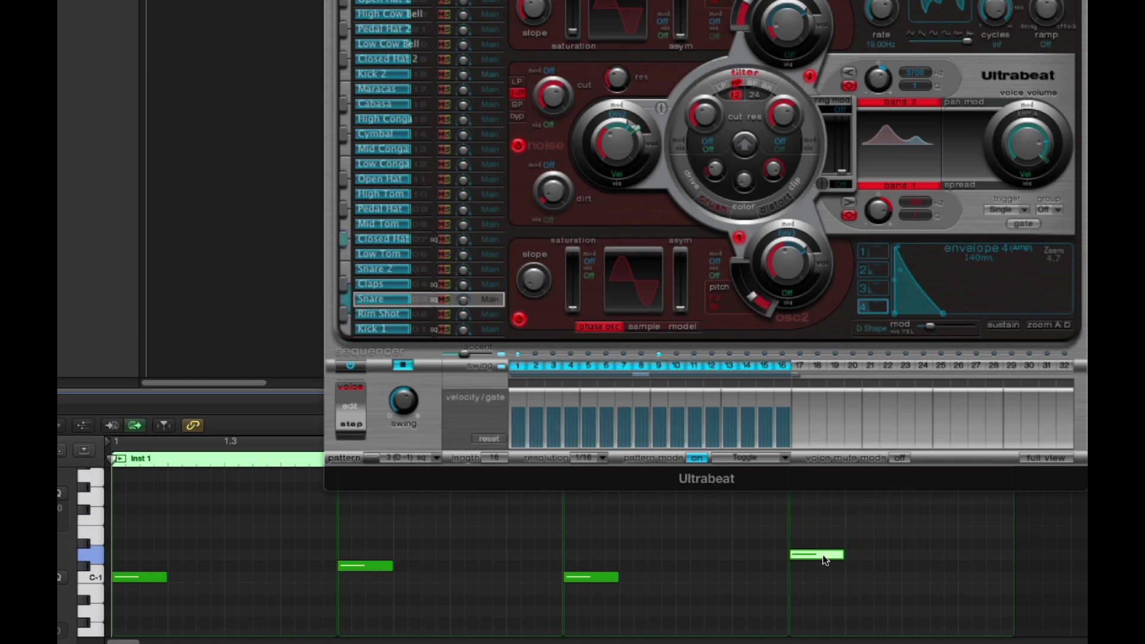
{"action": "left_click", "coordinate": [823, 558]}
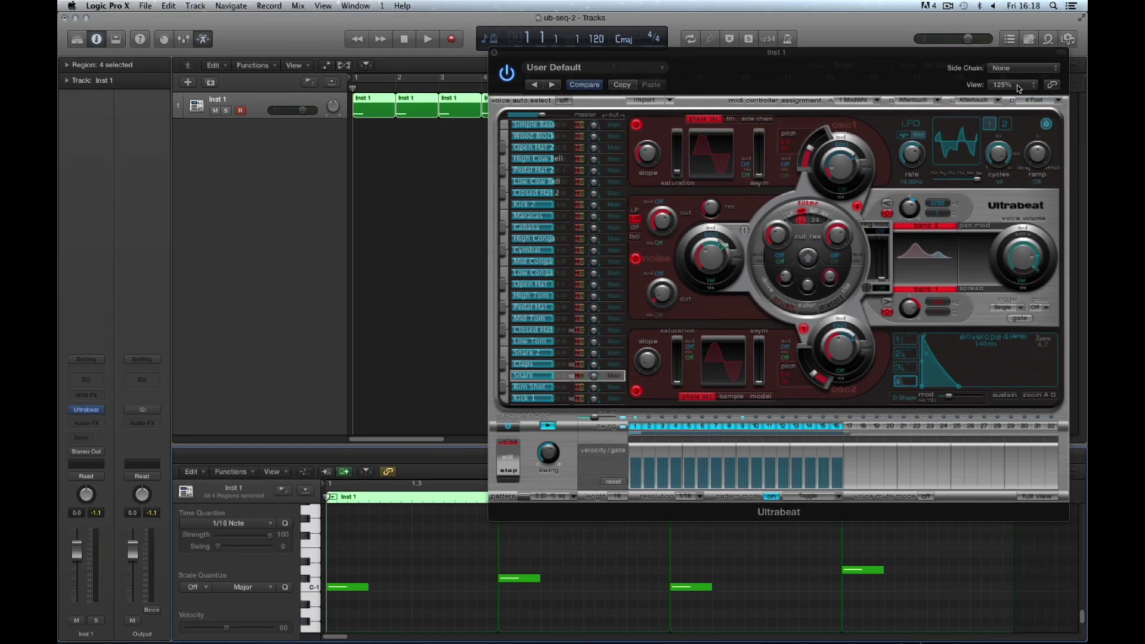
Reduce the Ultrabeat window view to 100% and move the window clear of the four regions and the timeline ruler.
{"action": "left_click", "coordinate": [1017, 85]}
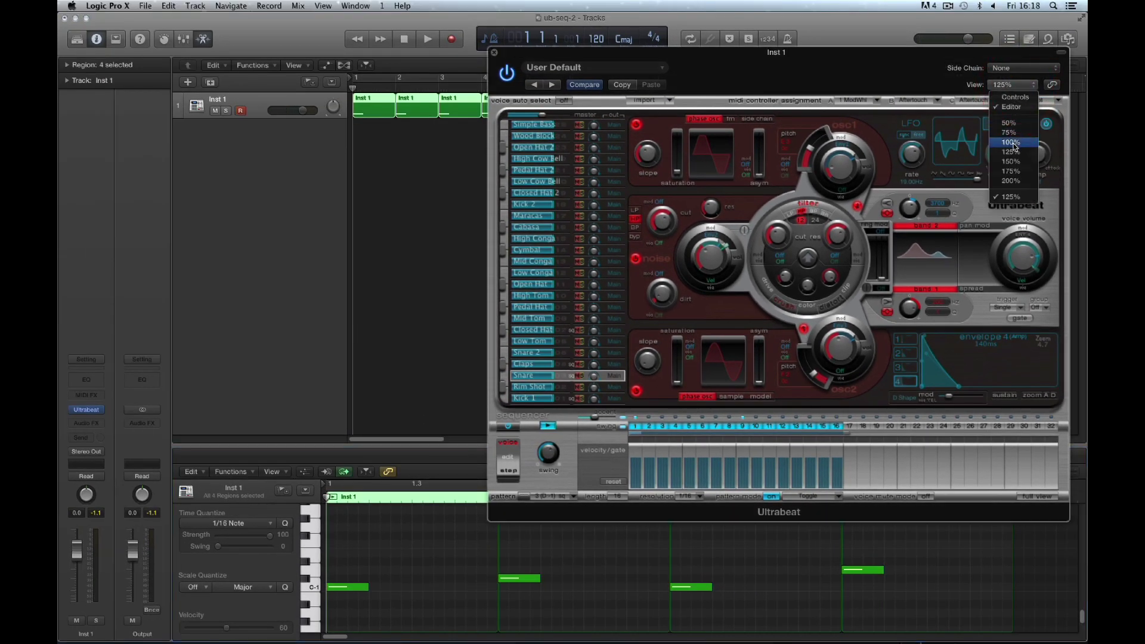
{"action": "left_click", "coordinate": [1014, 195]}
{"action": "left_click_drag", "start_coordinate": [725, 60], "coordinate": [786, 145]}
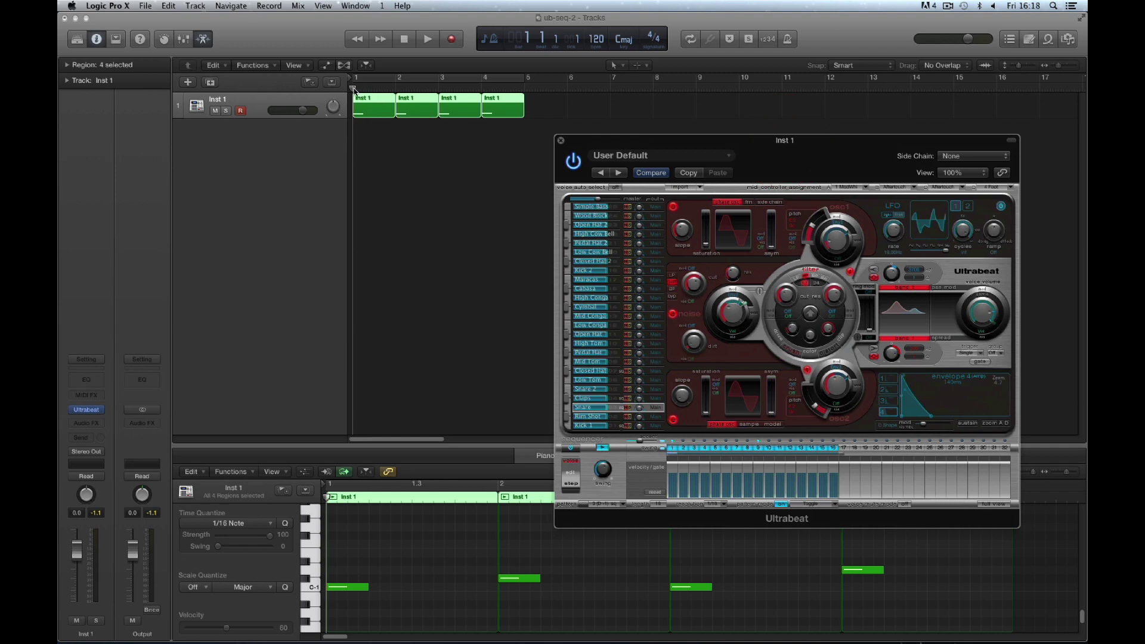
Move the playhead past the four regions and start playback from the empty part of the track.
{"action": "left_click_drag", "start_coordinate": [353, 102], "coordinate": [654, 103]}
{"action": "left_click", "coordinate": [428, 40]}
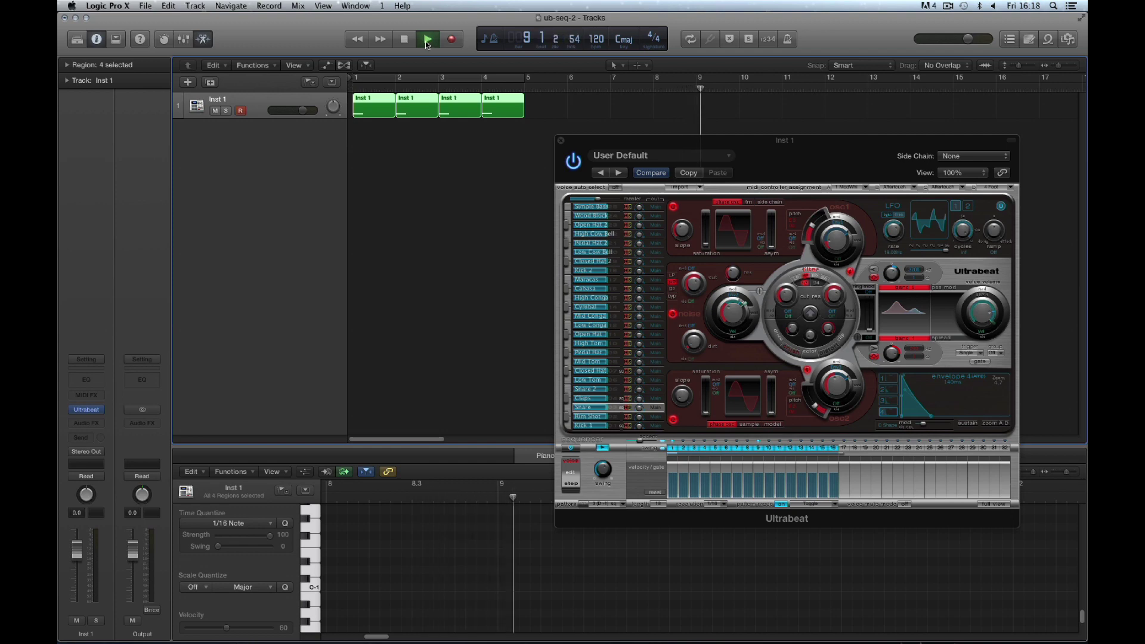
Stop playback, return the playhead to bar 1 and look up the trigger pitches in Ultrabeat's pattern list.
{"action": "left_click", "coordinate": [405, 39]}
{"action": "left_click_drag", "start_coordinate": [708, 87], "coordinate": [354, 104]}
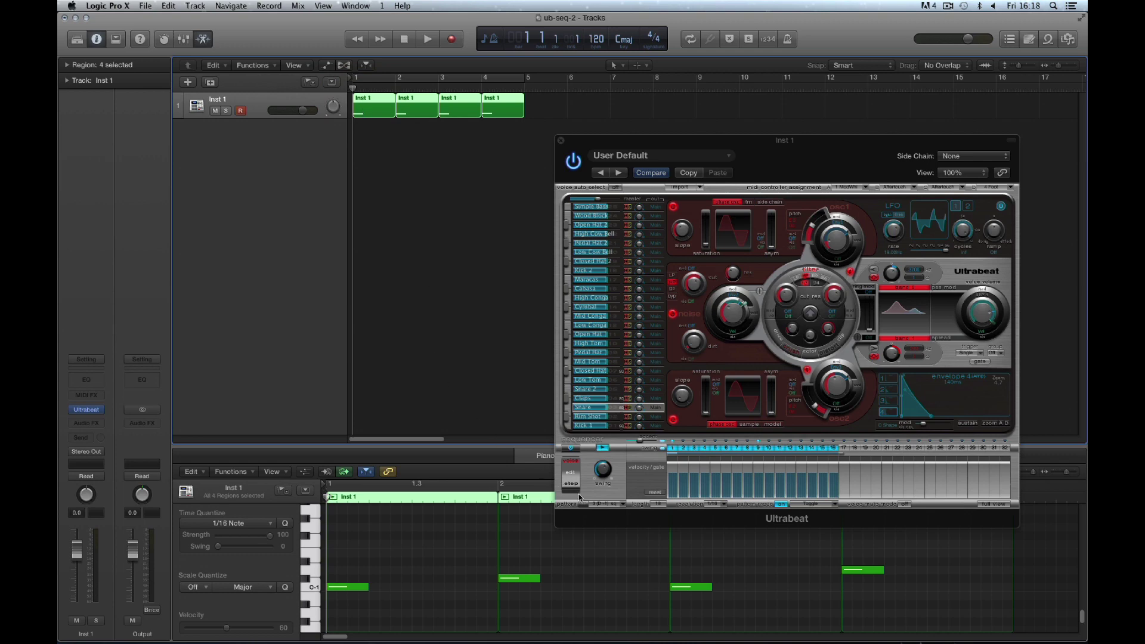
{"action": "left_click", "coordinate": [611, 504]}
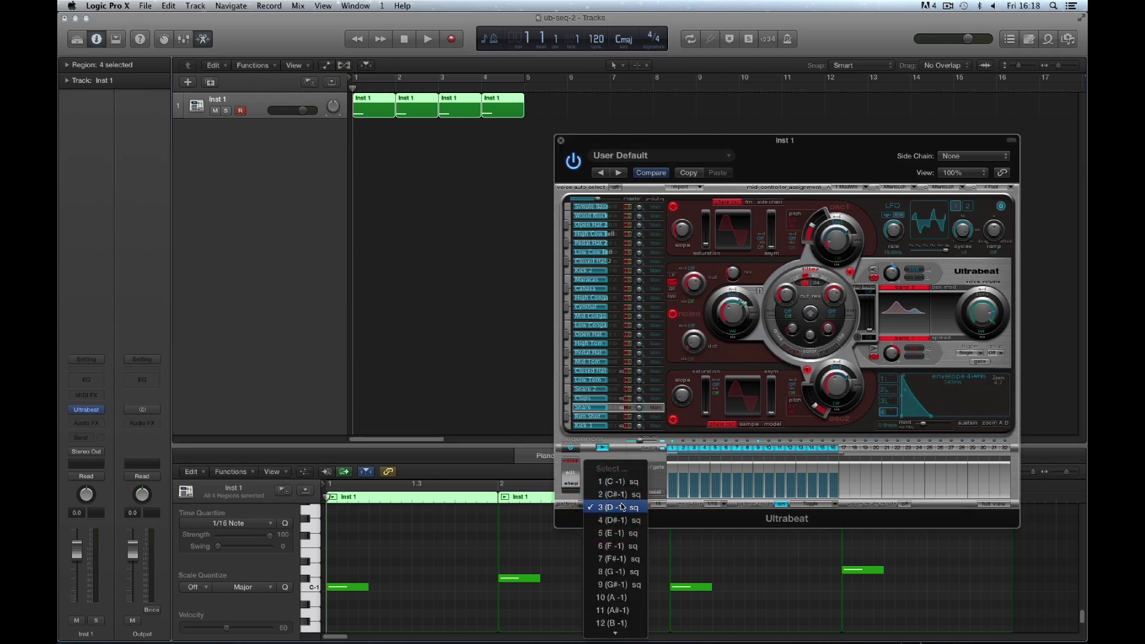
{"action": "left_click", "coordinate": [624, 459]}
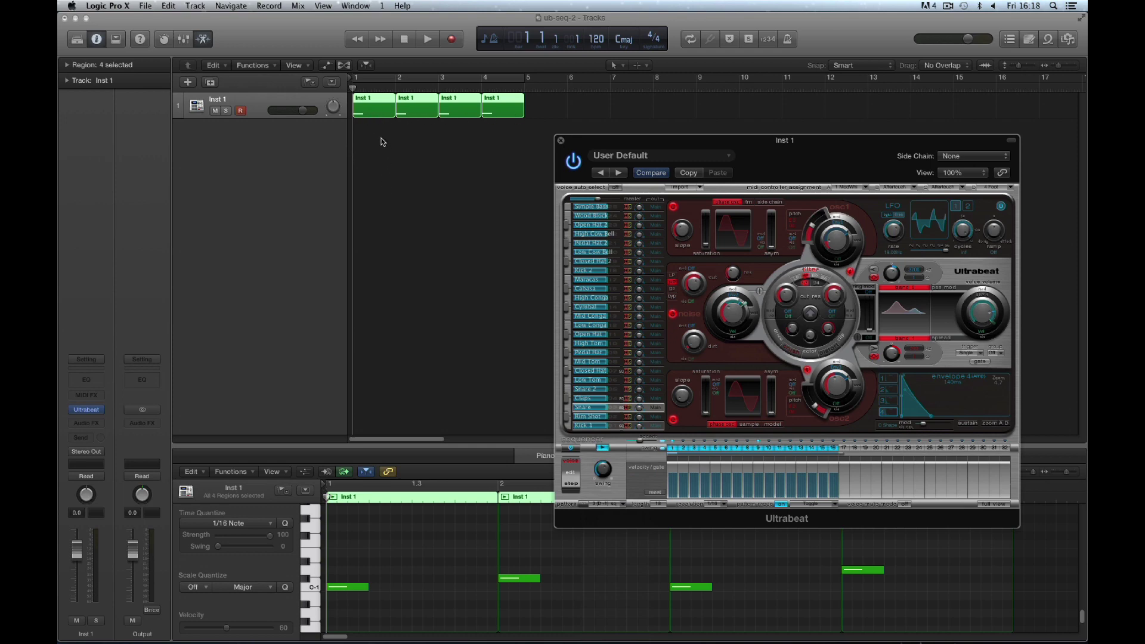
Inspect the regions in bars 1, 2 and 3 one after another to see the trigger note each contains.
{"action": "left_click", "coordinate": [377, 102]}
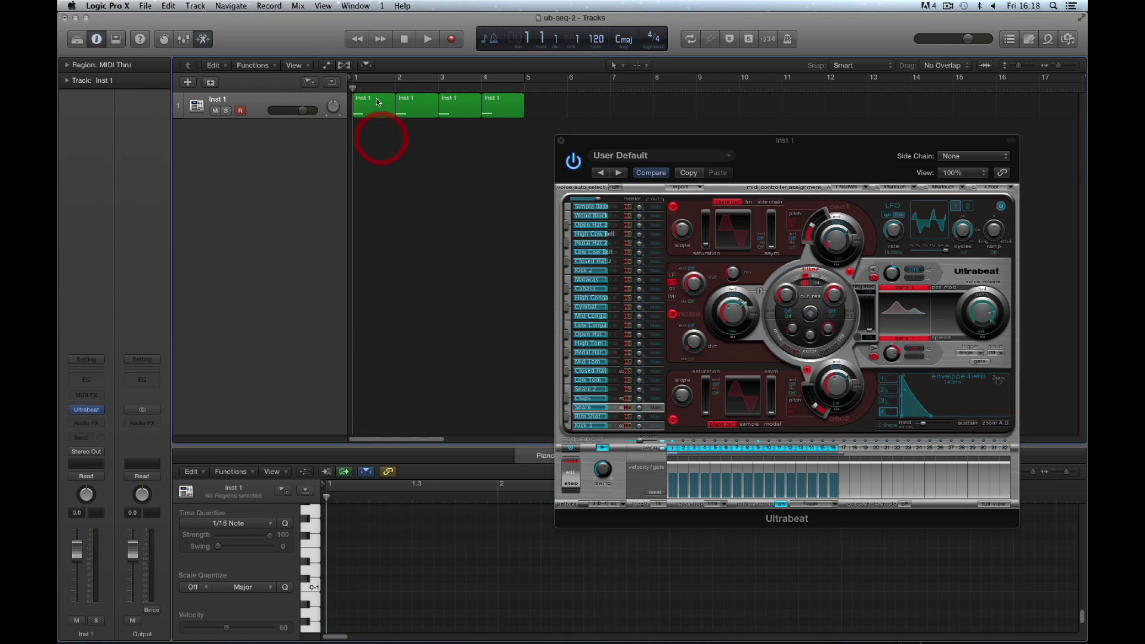
{"action": "left_click", "coordinate": [411, 99]}
{"action": "left_click", "coordinate": [459, 99]}
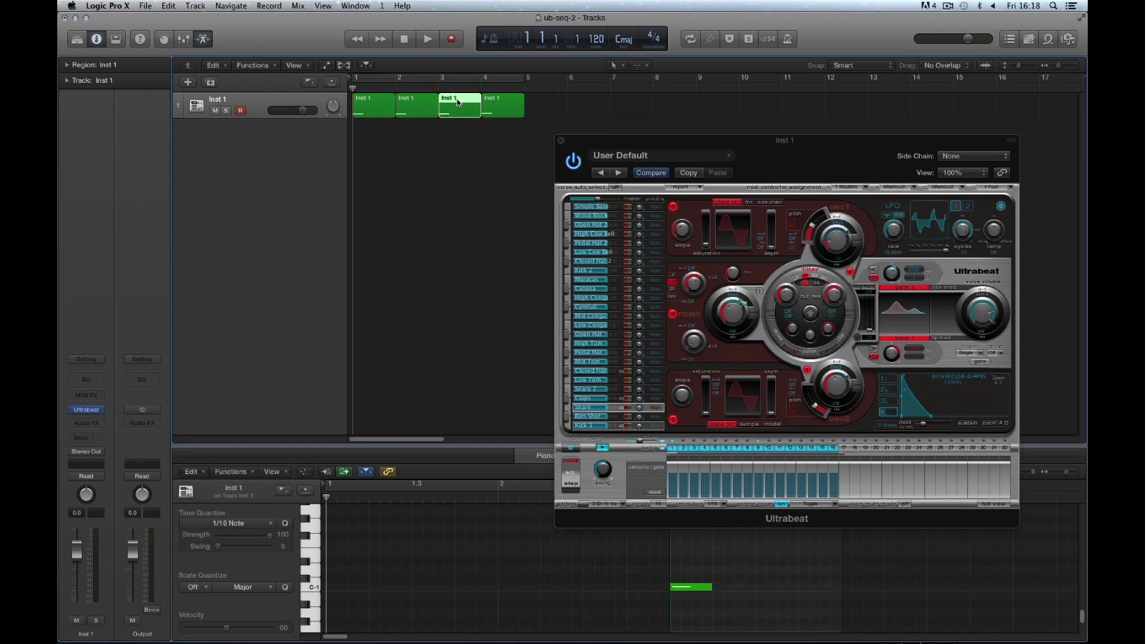
Cycle bars 1 to 5 around the four selected regions and play them back, returning to bar 1 when finished.
{"action": "left_click_drag", "start_coordinate": [528, 108], "coordinate": [349, 90]}
{"action": "left_click", "coordinate": [406, 80]}
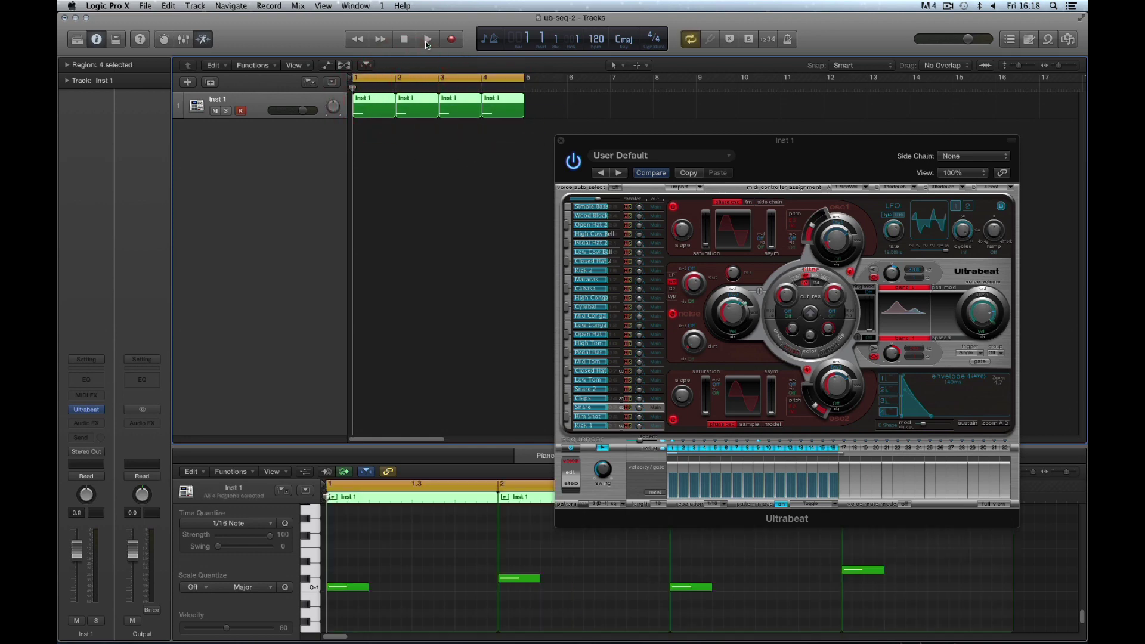
{"action": "left_click", "coordinate": [427, 39]}
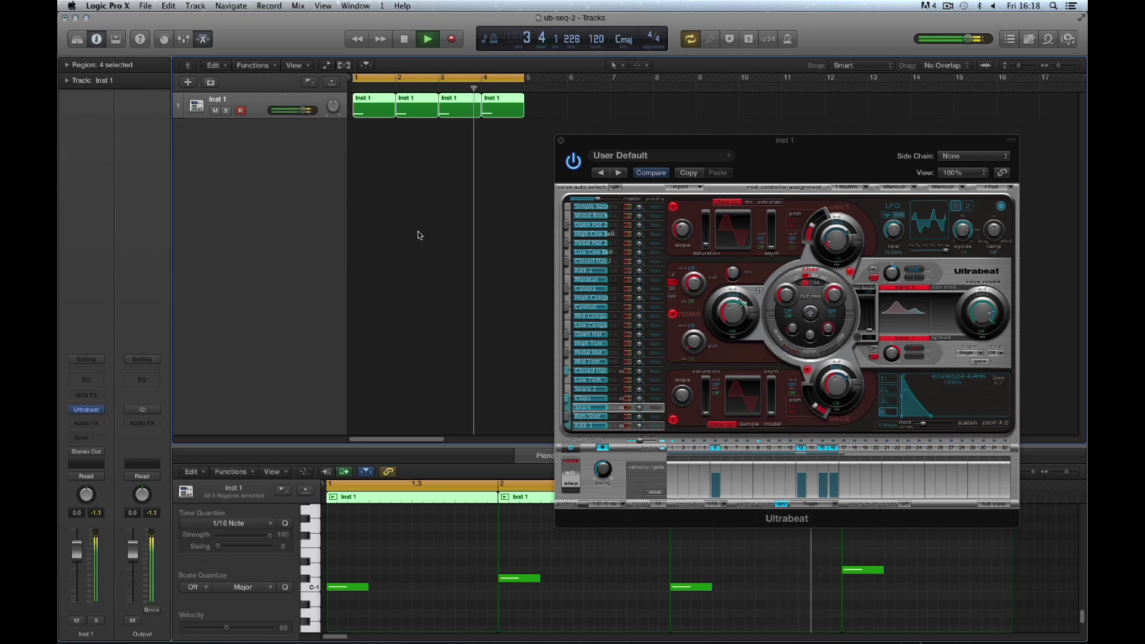
{"action": "left_click", "coordinate": [597, 416]}
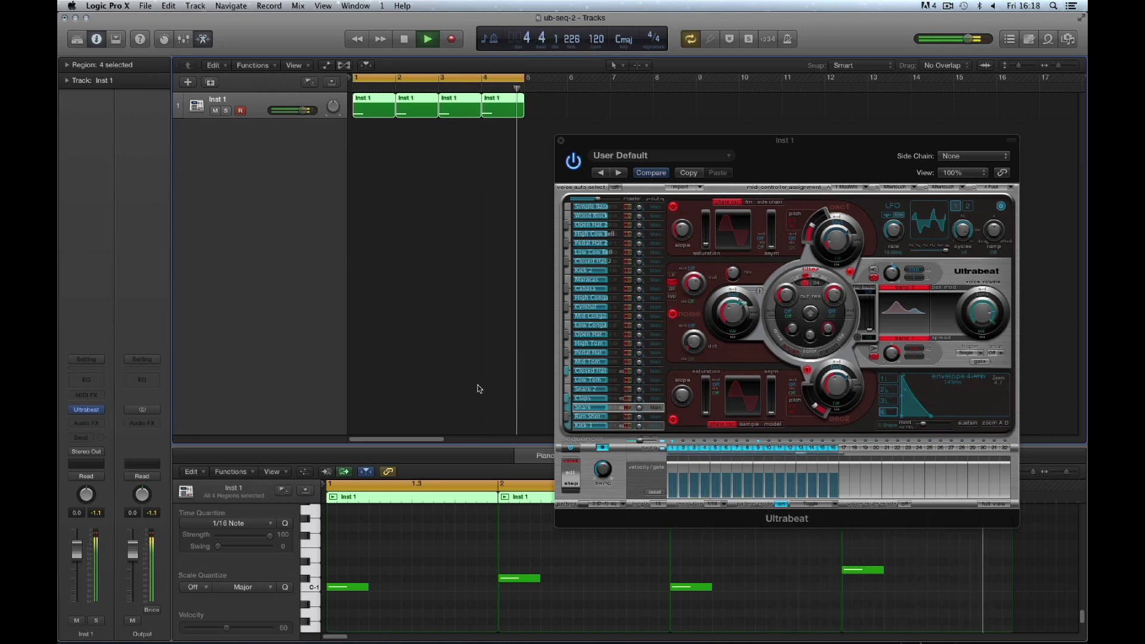
{"action": "left_click", "coordinate": [405, 39]}
{"action": "left_click", "coordinate": [405, 39]}
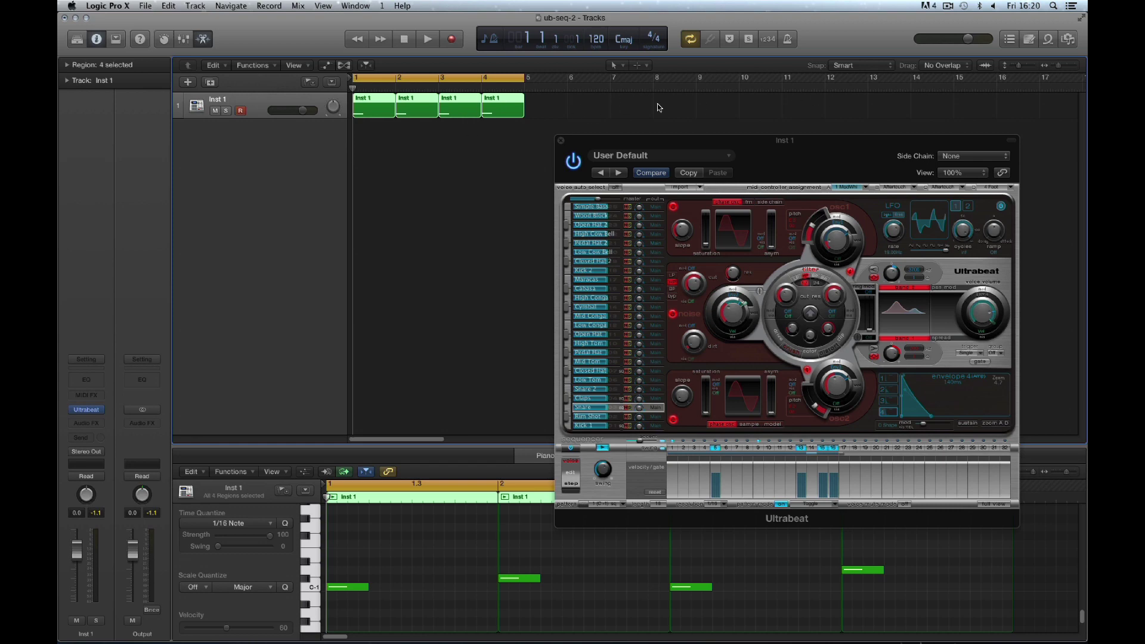
Compare the trigger notes of the bar 1 and bar 3 regions by viewing them alternately in the Piano Roll.
{"action": "left_click", "coordinate": [426, 153]}
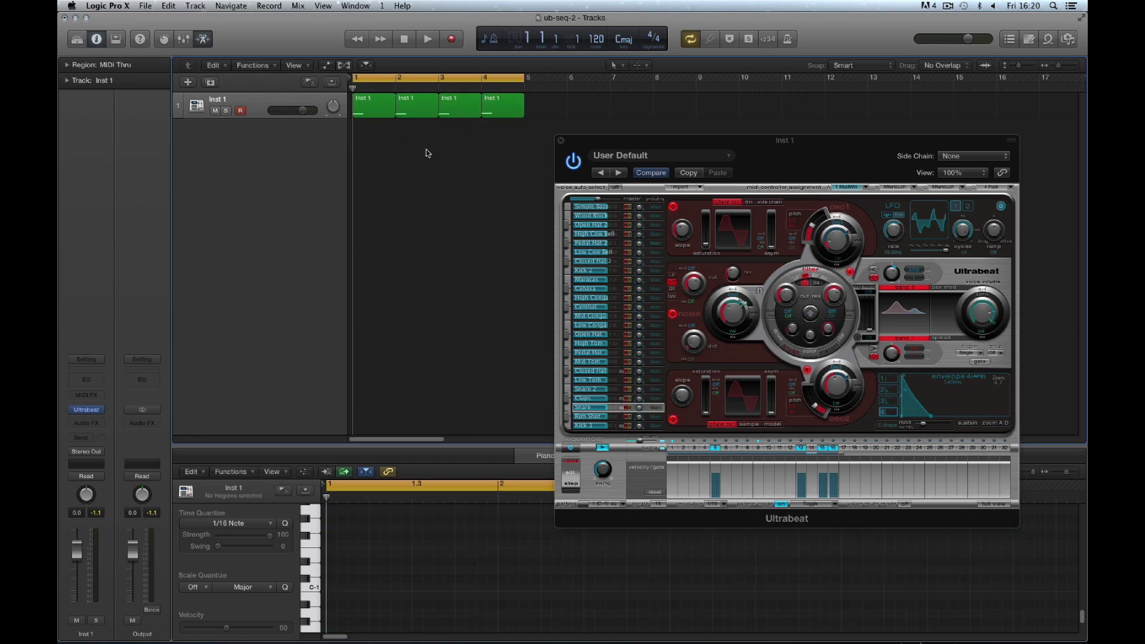
{"action": "left_click", "coordinate": [378, 114]}
{"action": "left_click", "coordinate": [462, 110]}
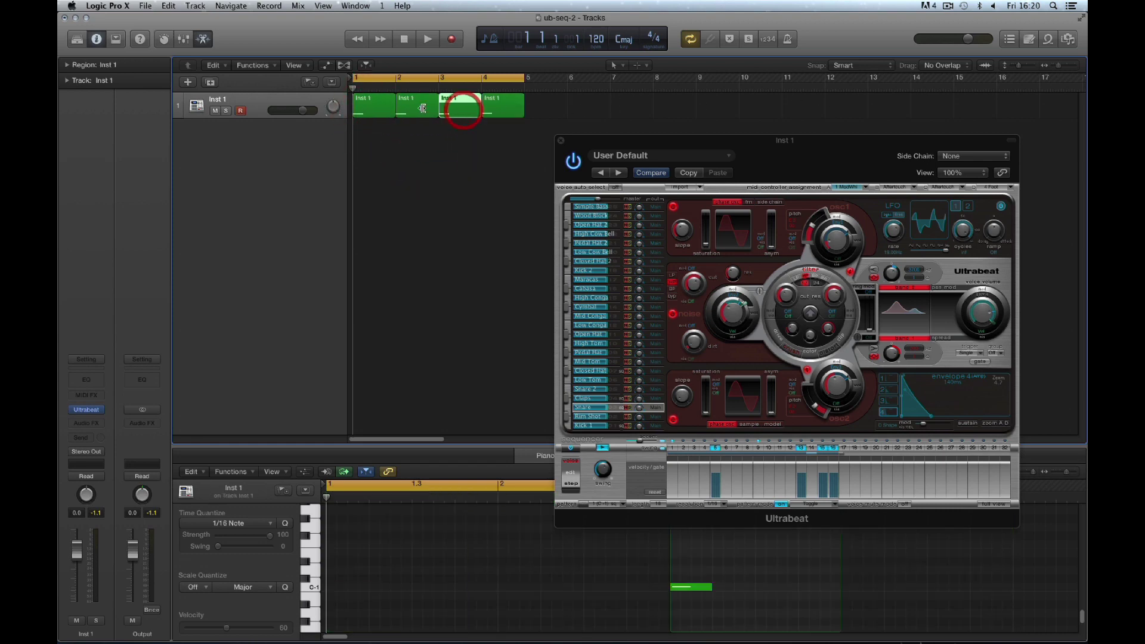
{"action": "left_click", "coordinate": [378, 108]}
{"action": "left_click", "coordinate": [451, 111]}
{"action": "left_click", "coordinate": [378, 110]}
{"action": "left_click", "coordinate": [456, 110]}
{"action": "left_click", "coordinate": [378, 110]}
Delete the bar 3 region and move the bar 4 region into its place.
{"action": "left_click", "coordinate": [458, 110]}
{"action": "key", "text": "Delete"}
{"action": "left_click_drag", "start_coordinate": [497, 105], "coordinate": [456, 105]}
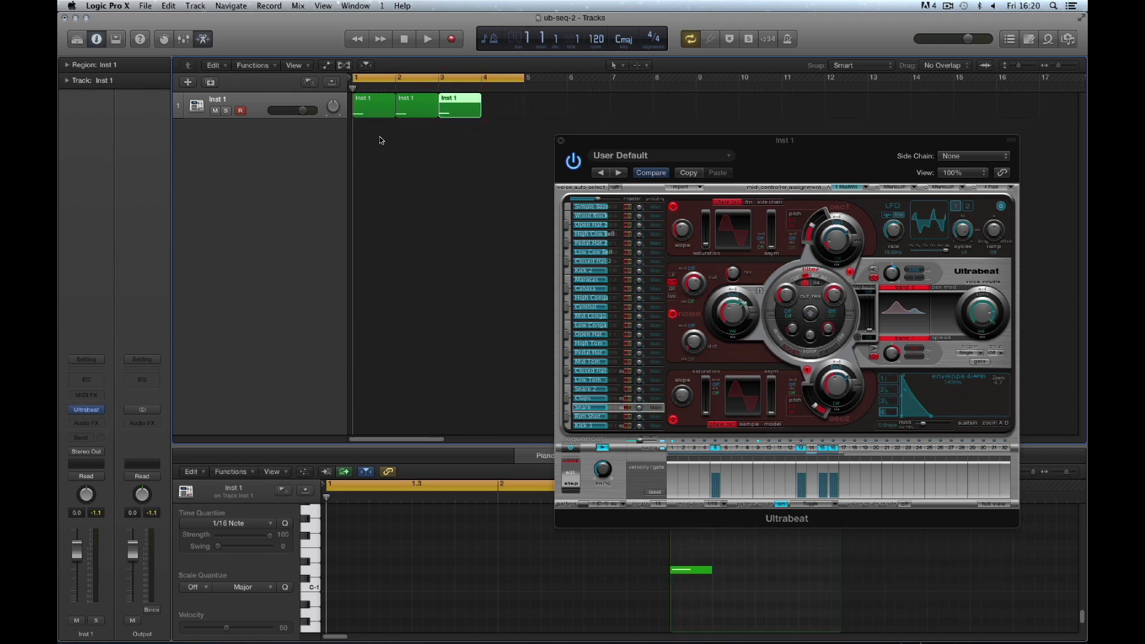
Review the three remaining regions, and space them out by moving the third to bar 9 and the second to bar 5.
{"action": "left_click", "coordinate": [373, 110]}
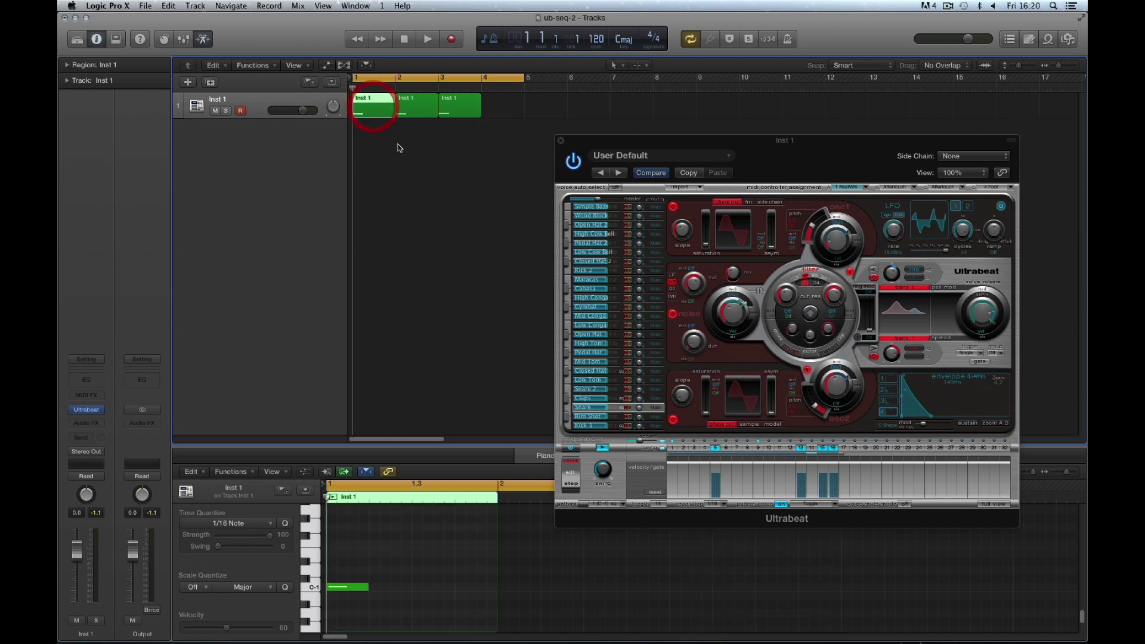
{"action": "left_click", "coordinate": [411, 109]}
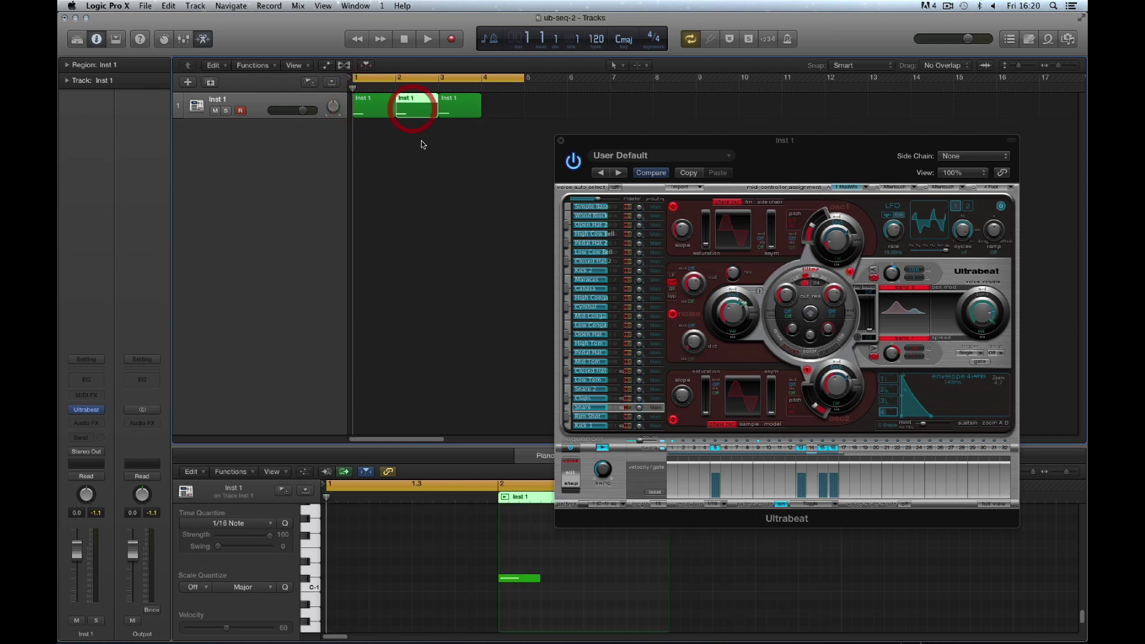
{"action": "left_click", "coordinate": [462, 115]}
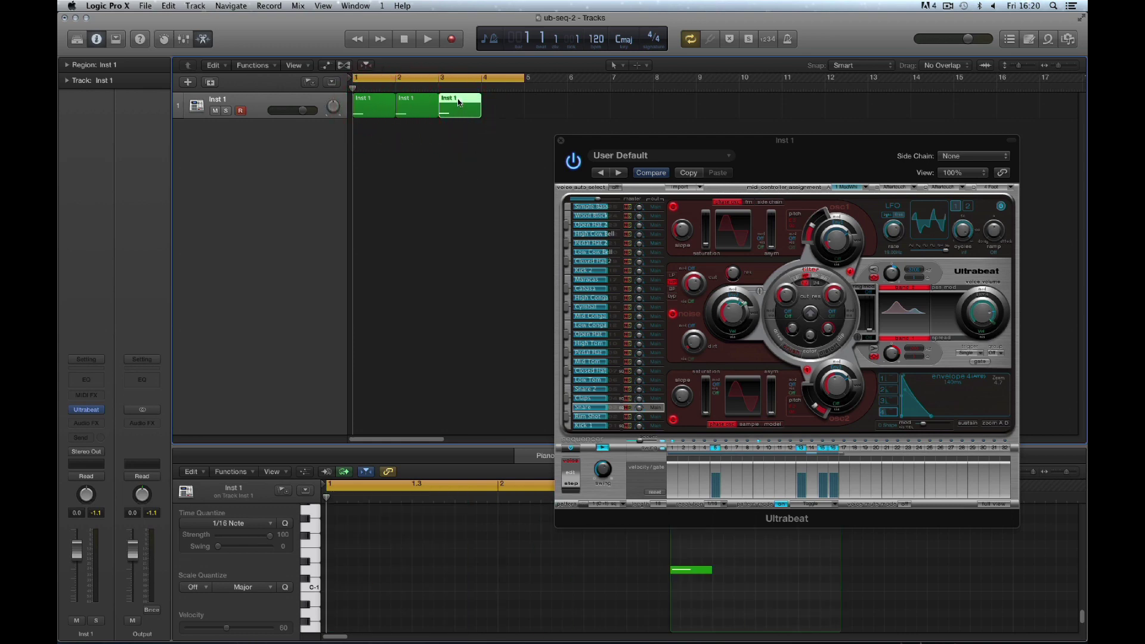
{"action": "left_click_drag", "start_coordinate": [459, 102], "coordinate": [716, 105]}
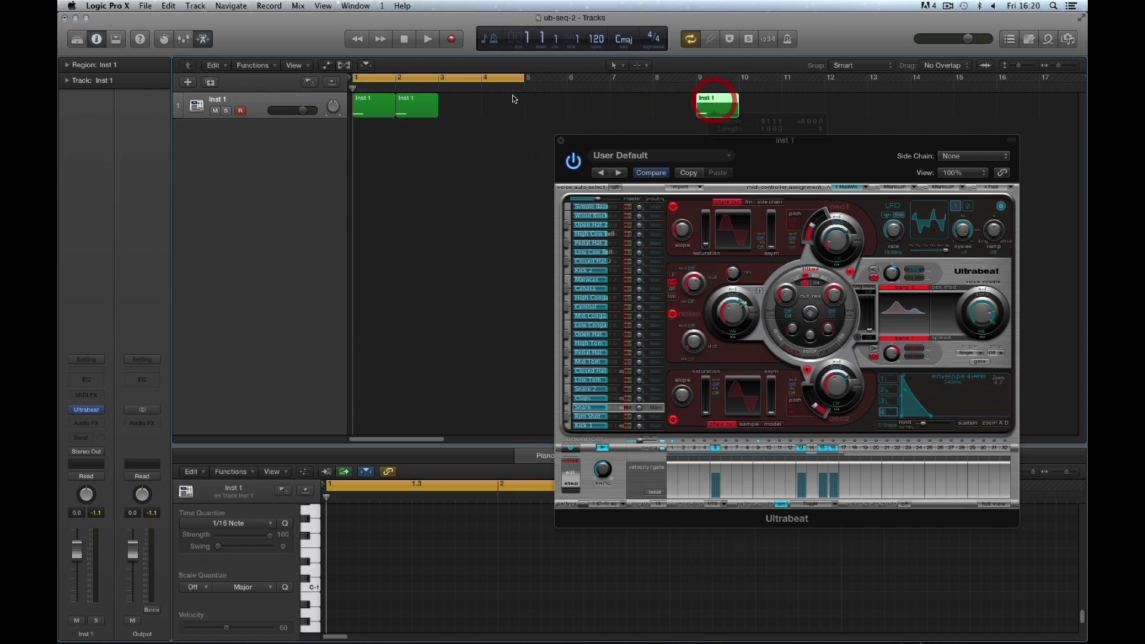
{"action": "left_click_drag", "start_coordinate": [417, 105], "coordinate": [546, 105]}
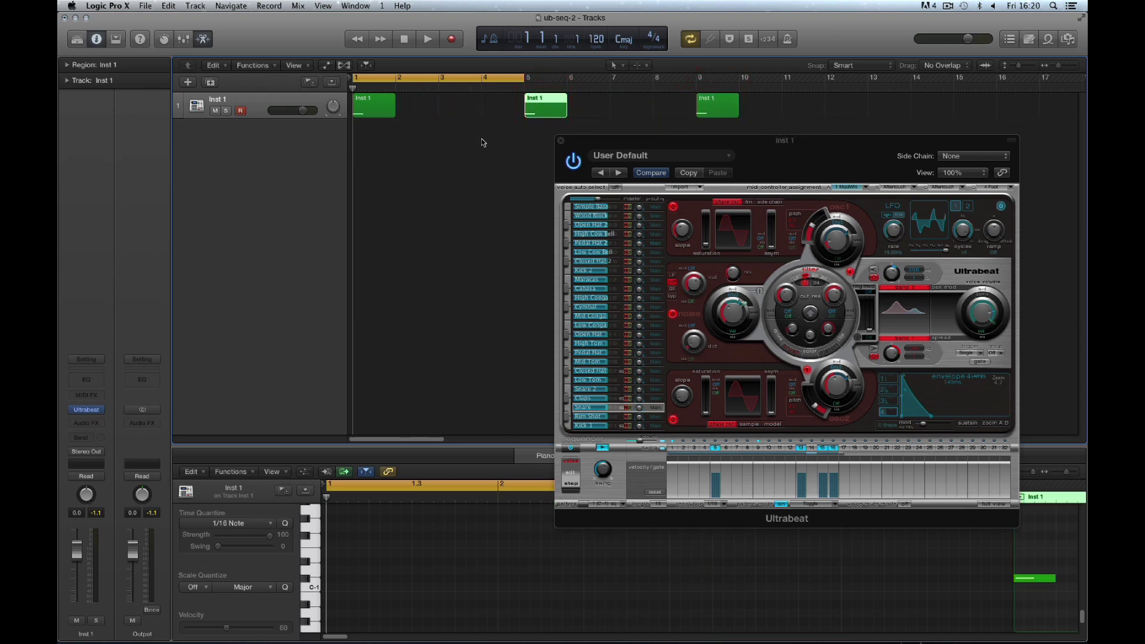
Step the playhead through bars 5, 9 and 13, checking the trigger note of each of the three regions.
{"action": "left_click", "coordinate": [382, 108]}
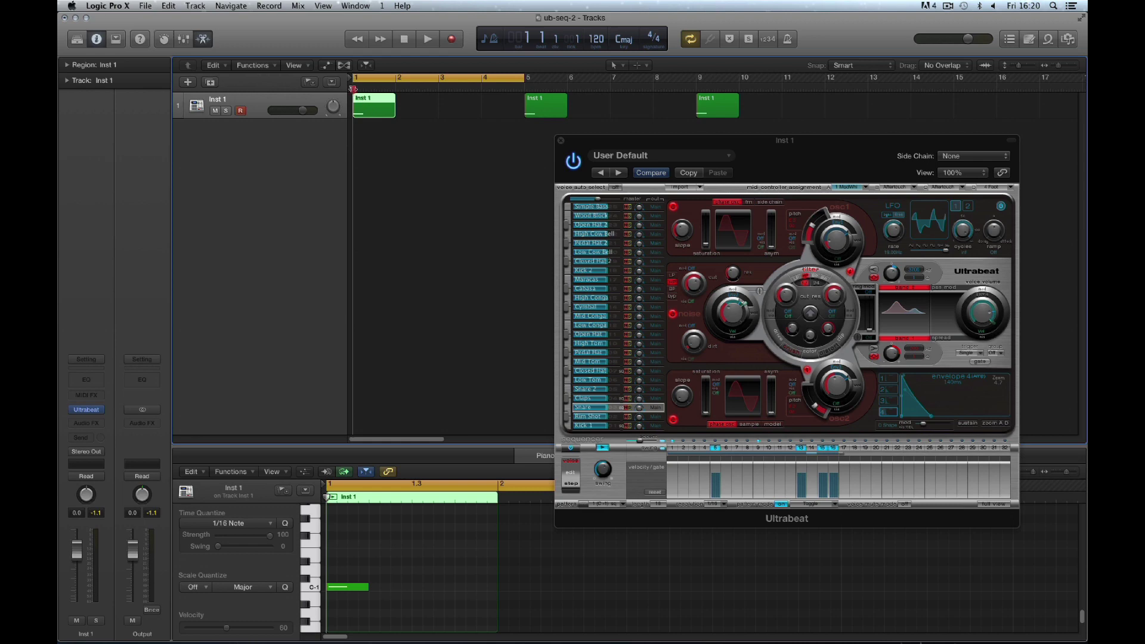
{"action": "left_click_drag", "start_coordinate": [357, 88], "coordinate": [521, 109]}
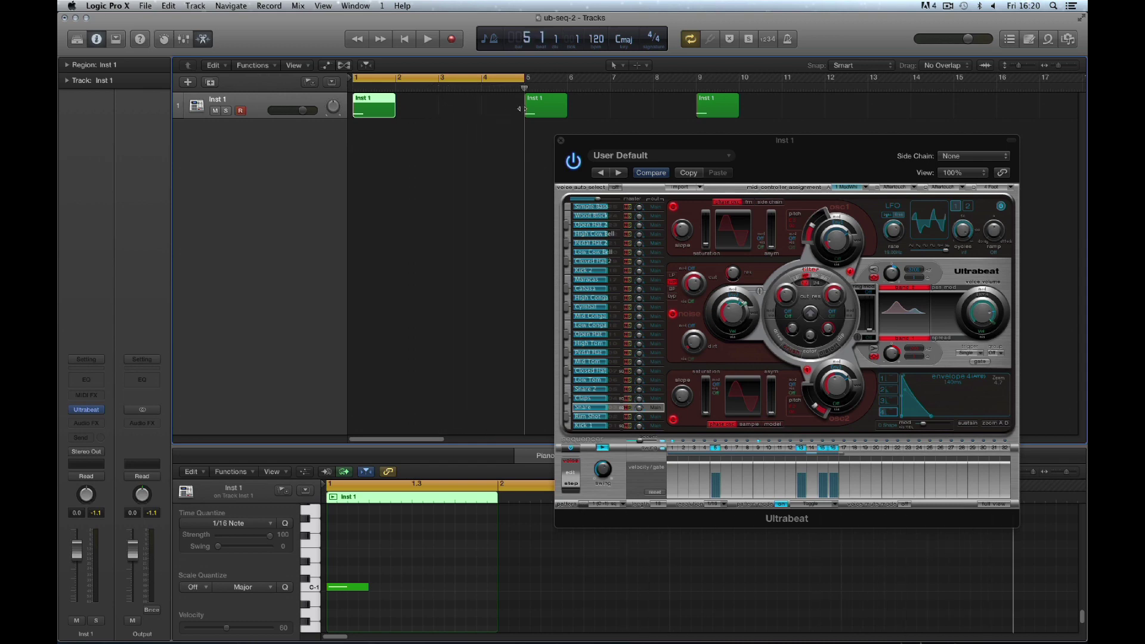
{"action": "left_click", "coordinate": [542, 112]}
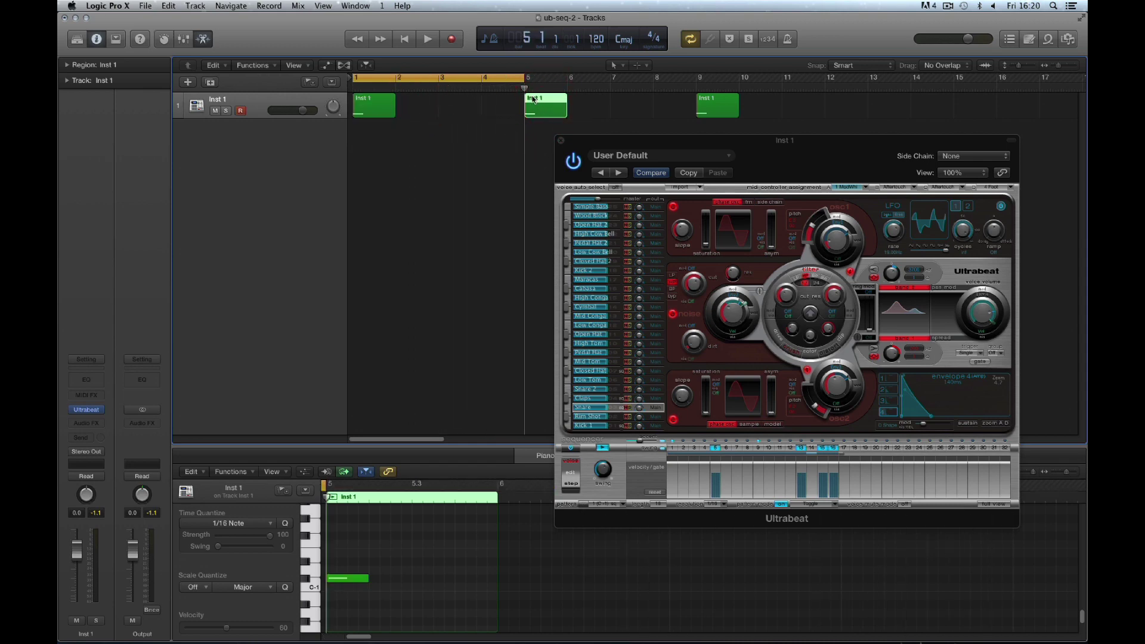
{"action": "left_click_drag", "start_coordinate": [526, 90], "coordinate": [696, 99]}
{"action": "left_click", "coordinate": [714, 108]}
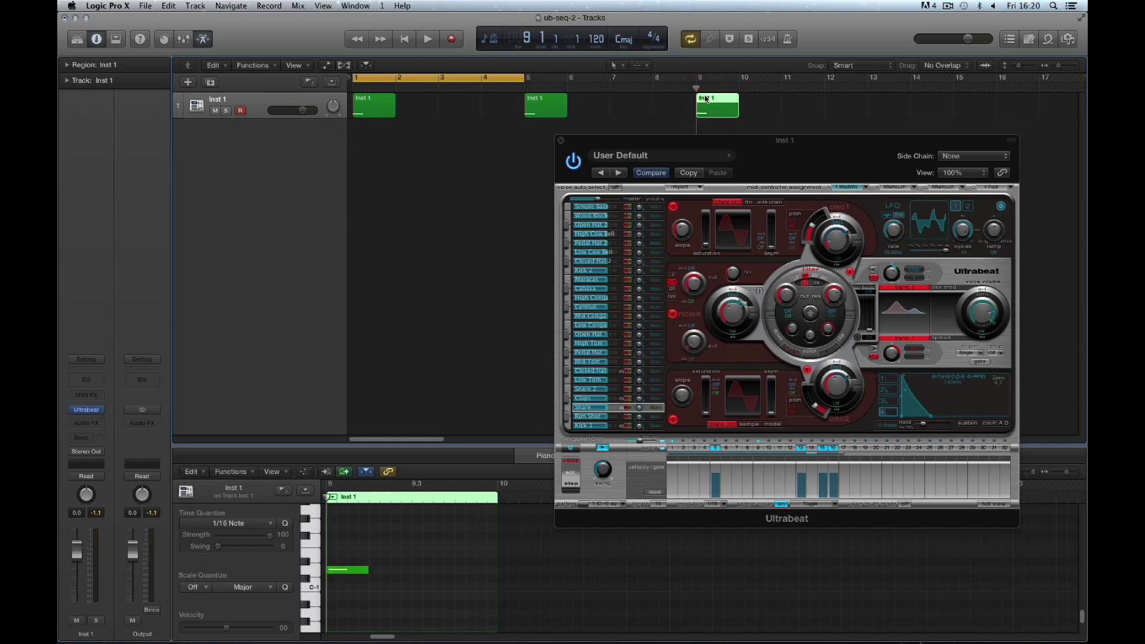
{"action": "left_click_drag", "start_coordinate": [697, 89], "coordinate": [867, 100]}
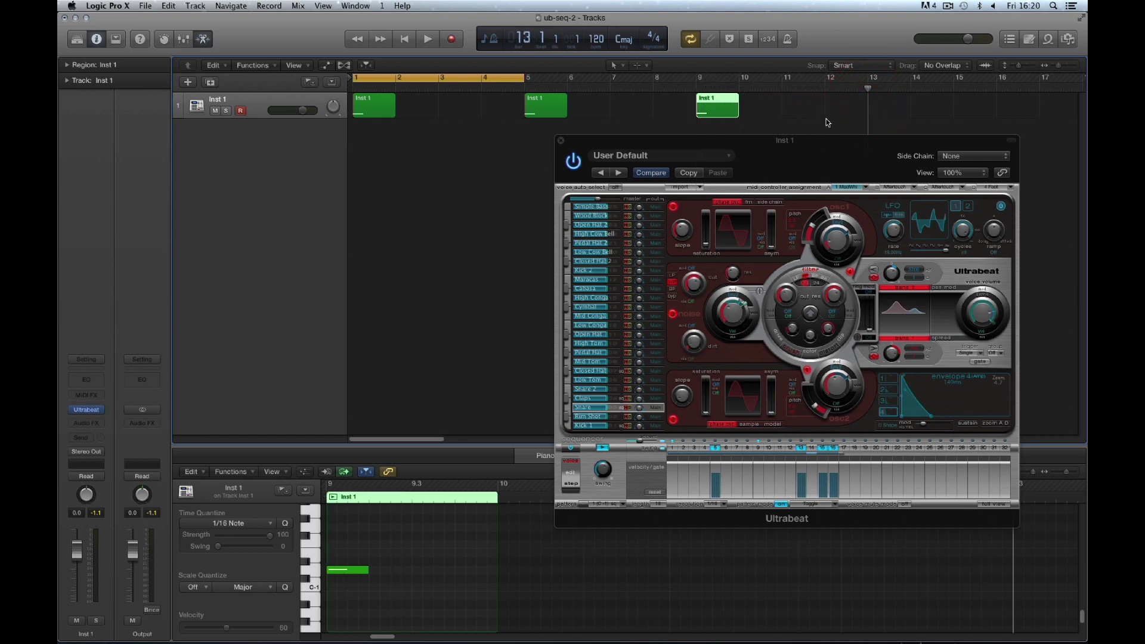
Extend the cycle range to bar 13 and play back the three selected regions with the Piano Roll zoomed out to show them.
{"action": "left_click_drag", "start_coordinate": [522, 80], "coordinate": [869, 107]}
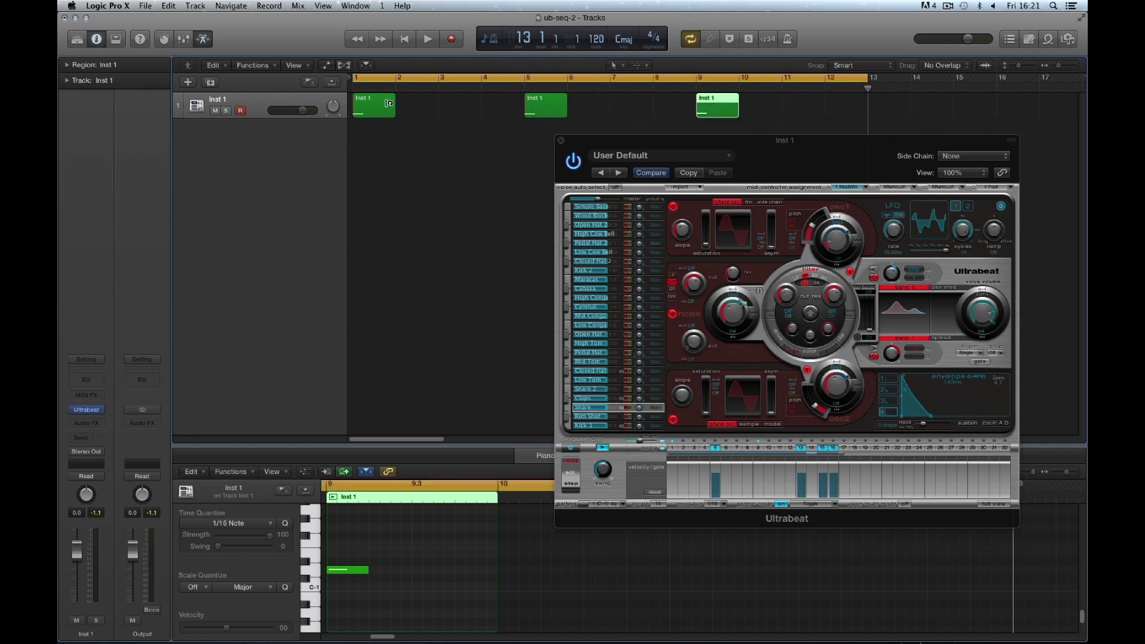
{"action": "left_click_drag", "start_coordinate": [766, 114], "coordinate": [365, 109]}
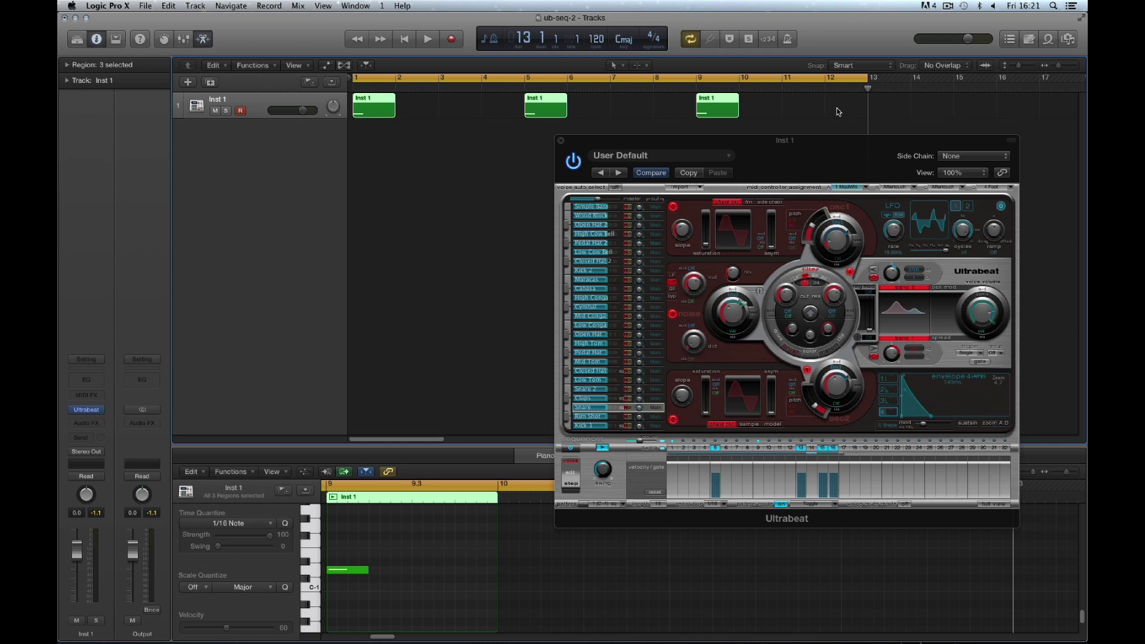
{"action": "left_click", "coordinate": [428, 40]}
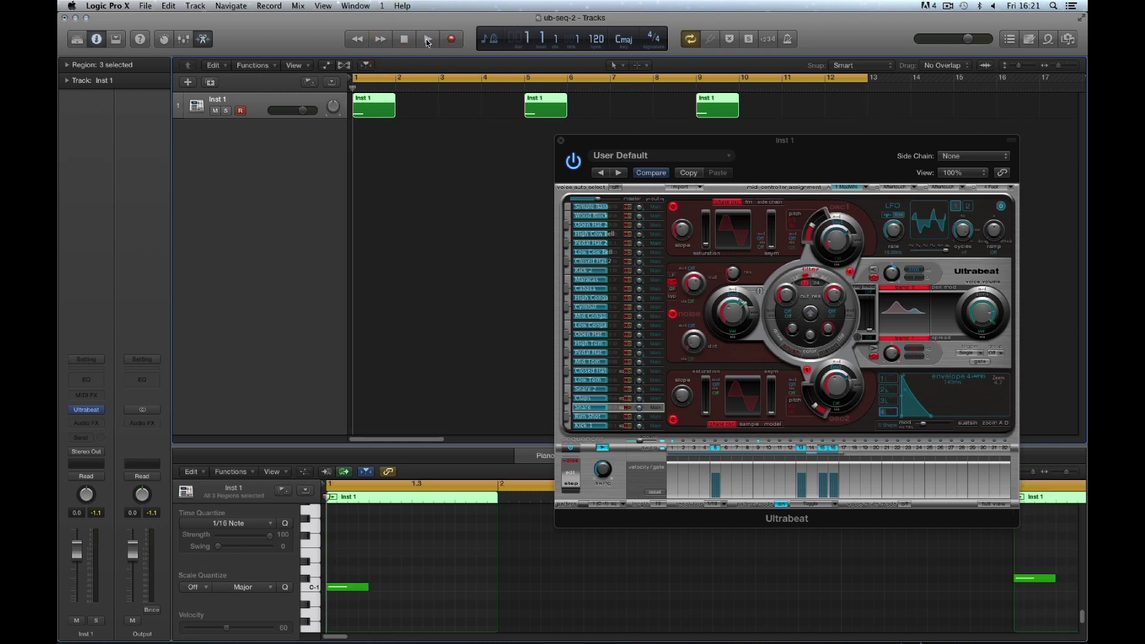
{"action": "left_click_drag", "start_coordinate": [1058, 476], "coordinate": [1053, 475]}
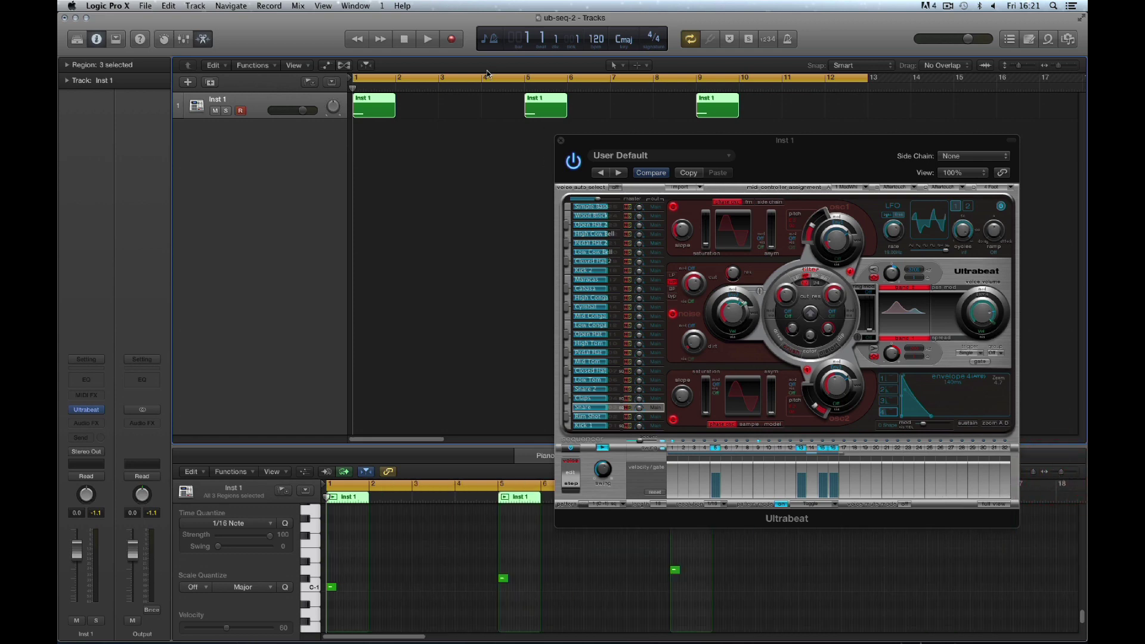
{"action": "left_click", "coordinate": [426, 40]}
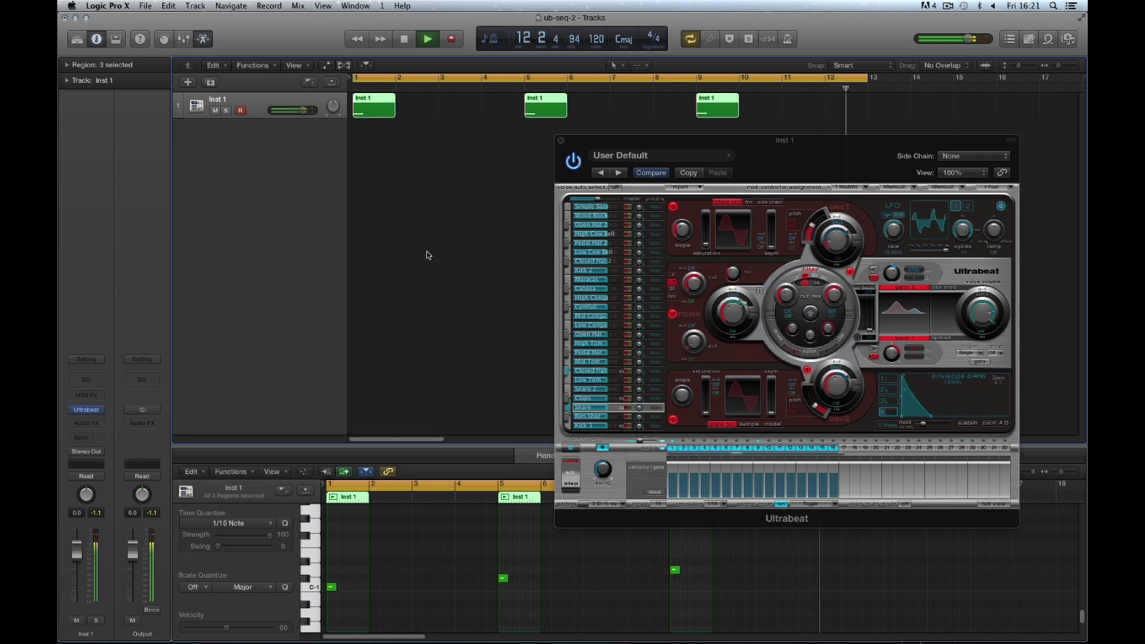
{"action": "left_click", "coordinate": [404, 39]}
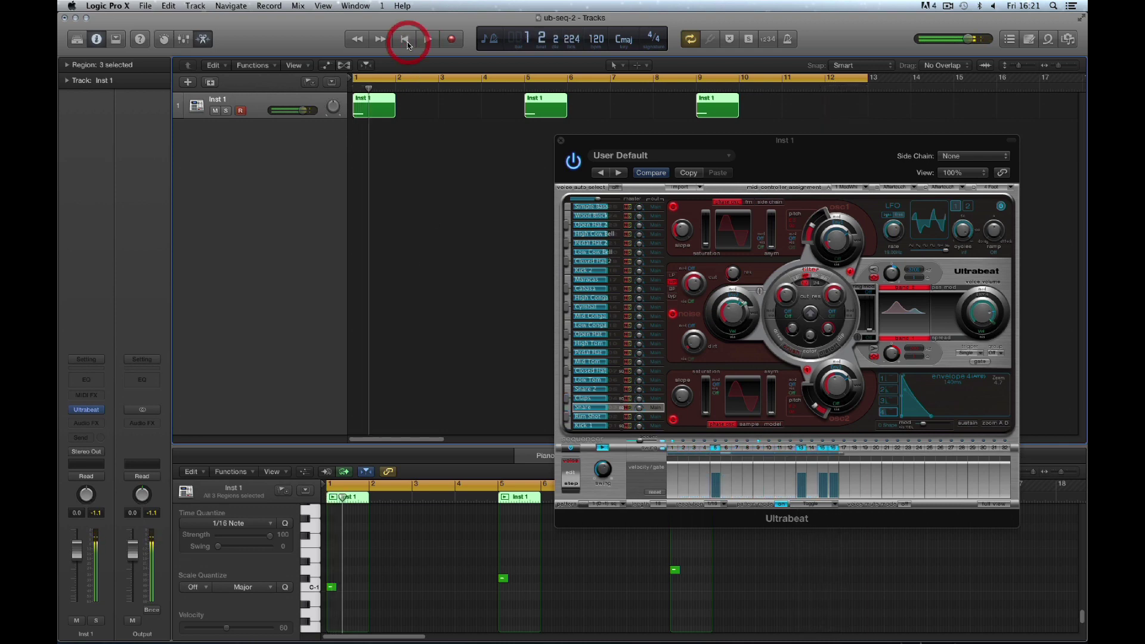
Turn cycling off and test playback from the empty space at bar 3, returning to bar 1 after stopping.
{"action": "left_click", "coordinate": [464, 81]}
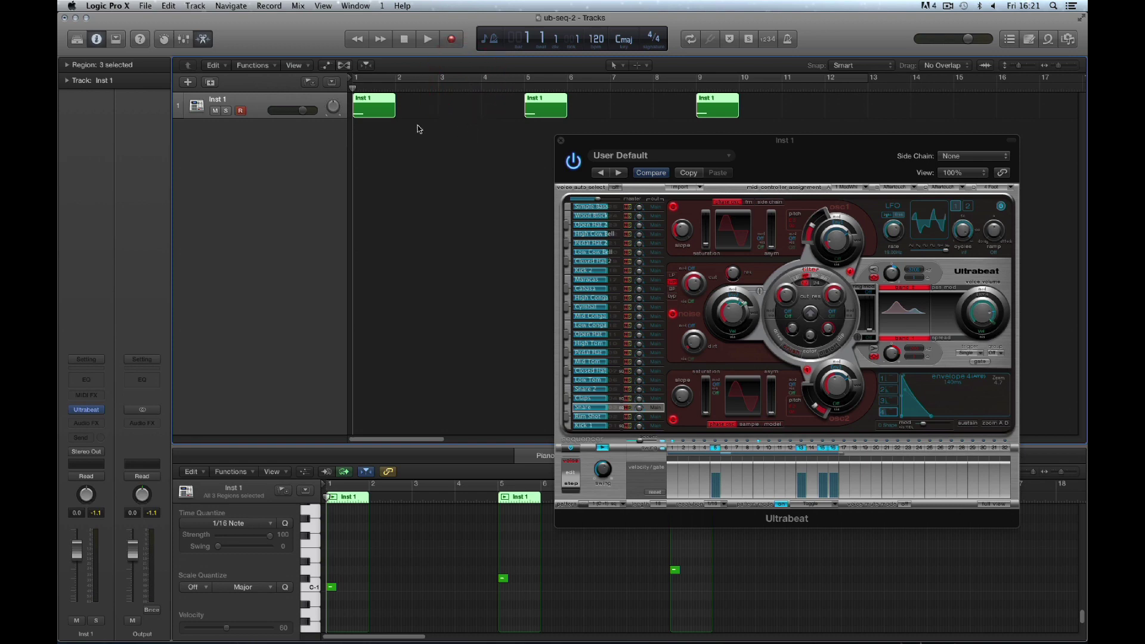
{"action": "left_click_drag", "start_coordinate": [357, 90], "coordinate": [436, 98]}
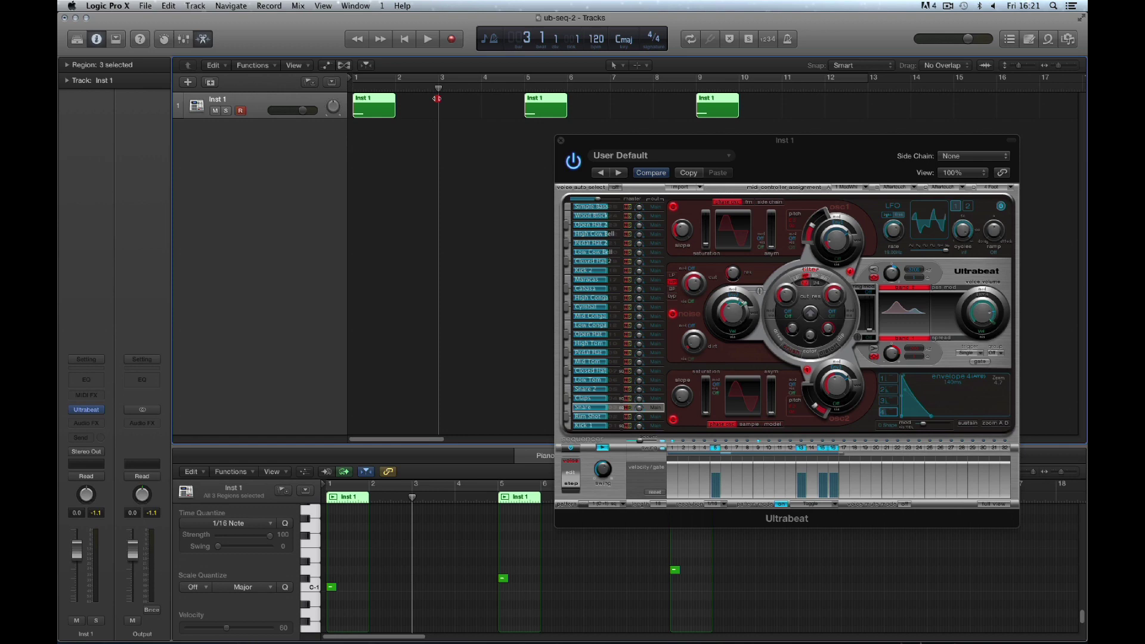
{"action": "mouse_move", "coordinate": [442, 100]}
{"action": "left_mouse_down"}
{"action": "mouse_move", "coordinate": [825, 110]}
{"action": "mouse_move", "coordinate": [437, 107]}
{"action": "left_mouse_up"}
{"action": "left_click", "coordinate": [427, 39]}
{"action": "left_click", "coordinate": [401, 42]}
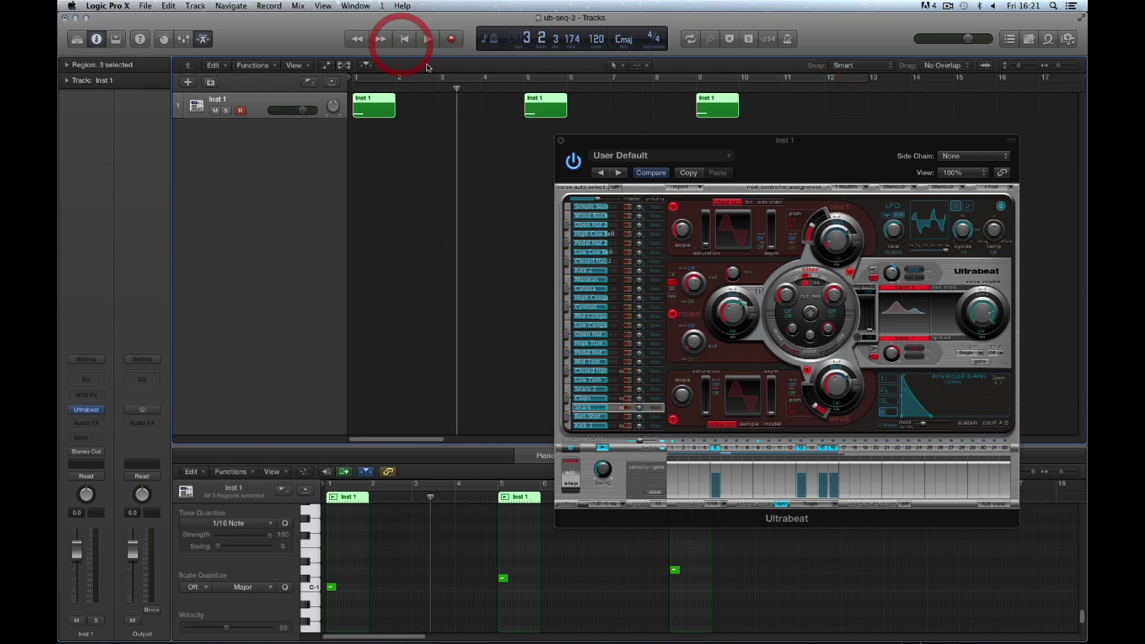
{"action": "left_click", "coordinate": [404, 39]}
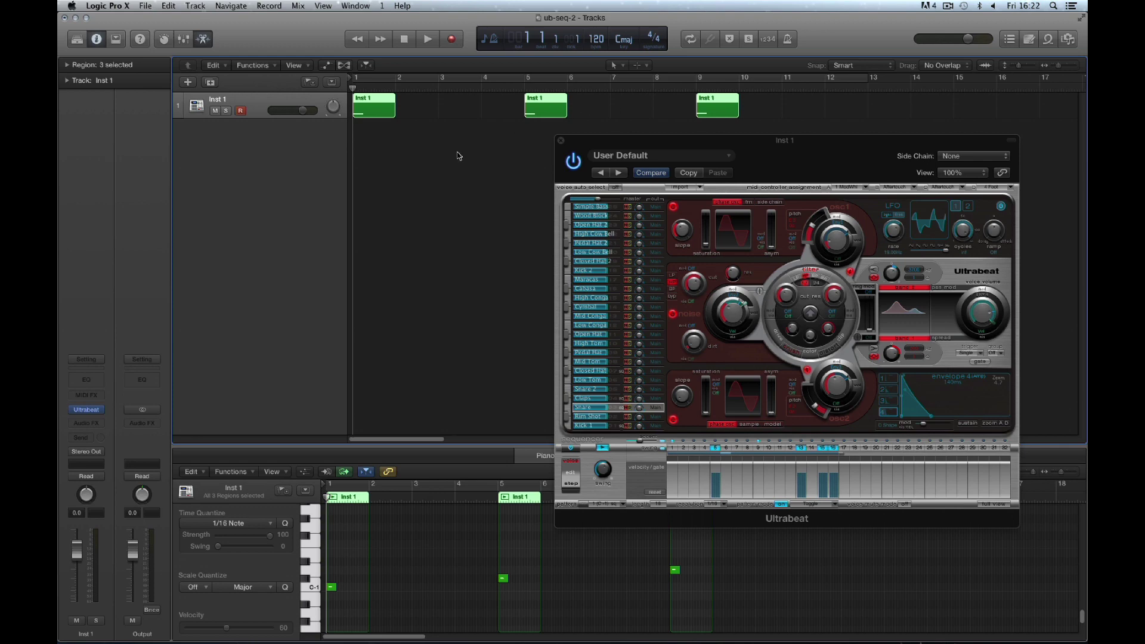
Copy the bar 1 region into bars 2, 3 and 4.
{"action": "left_click", "coordinate": [403, 155]}
{"action": "left_click", "coordinate": [377, 109]}
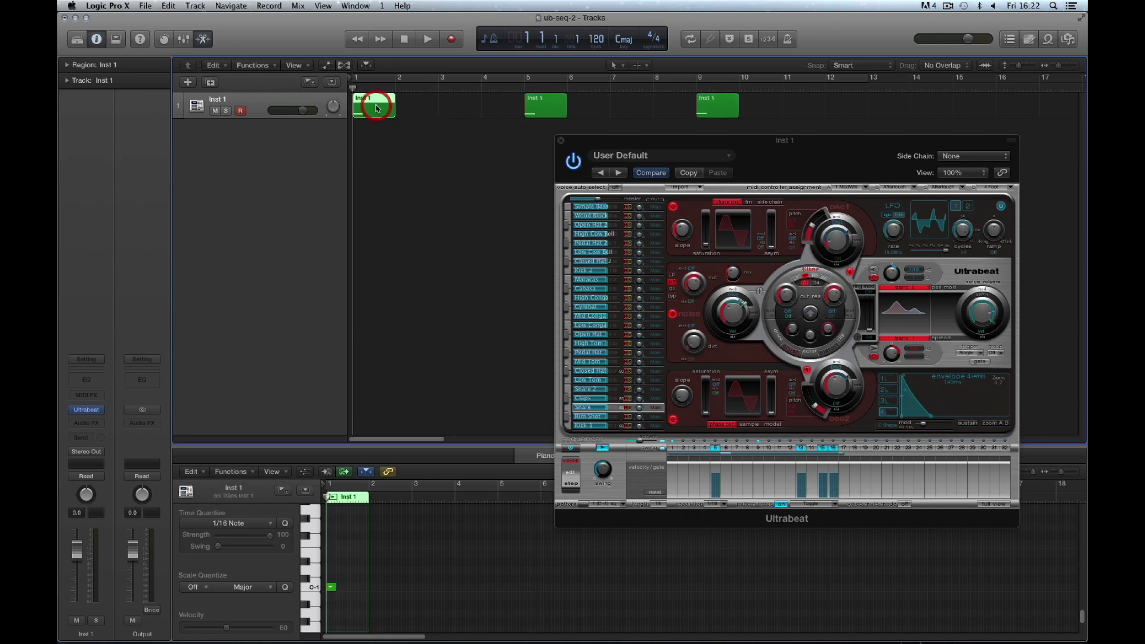
{"action": "left_click_drag", "start_coordinate": [373, 103], "coordinate": [464, 102]}
{"action": "left_click_drag", "start_coordinate": [457, 102], "coordinate": [501, 102]}
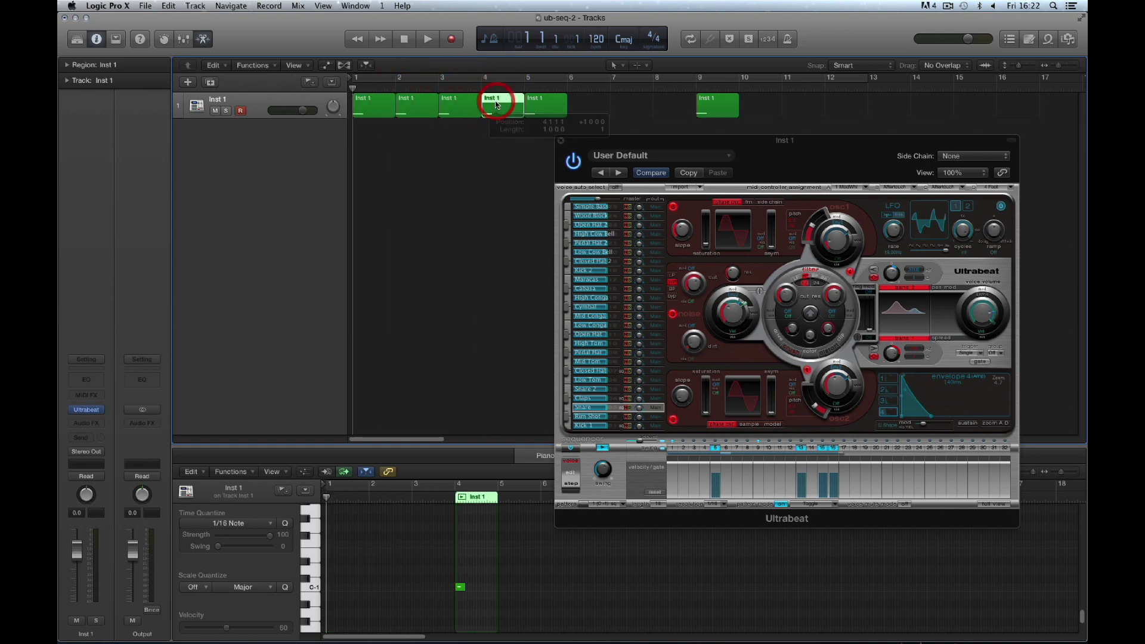
Fill bars 6, 7 and 8 with copies of the bar 5 region, set the playhead to bar 5 and select the bar 9 region.
{"action": "left_click", "coordinate": [555, 107]}
{"action": "left_click_drag", "start_coordinate": [354, 88], "coordinate": [676, 103]}
{"action": "left_click", "coordinate": [702, 107]}
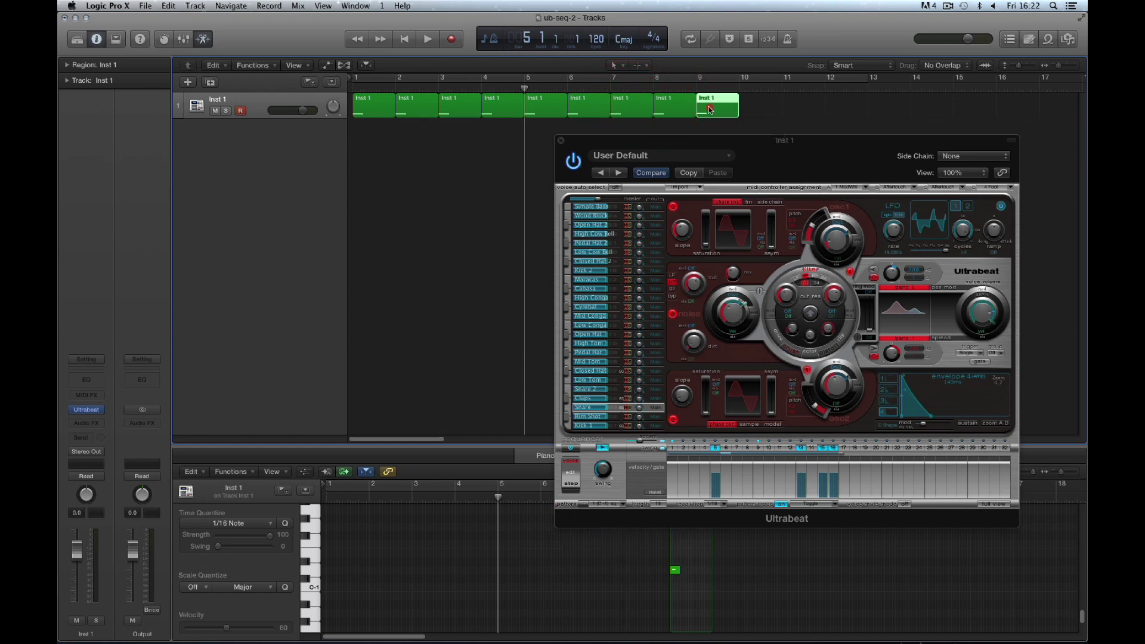
Fill bars 10, 11 and 12 with copies of the bar 9 region and play back the arrangement from bar 9.
{"action": "left_click", "coordinate": [530, 89]}
{"action": "left_click_drag", "start_coordinate": [530, 89], "coordinate": [844, 102]}
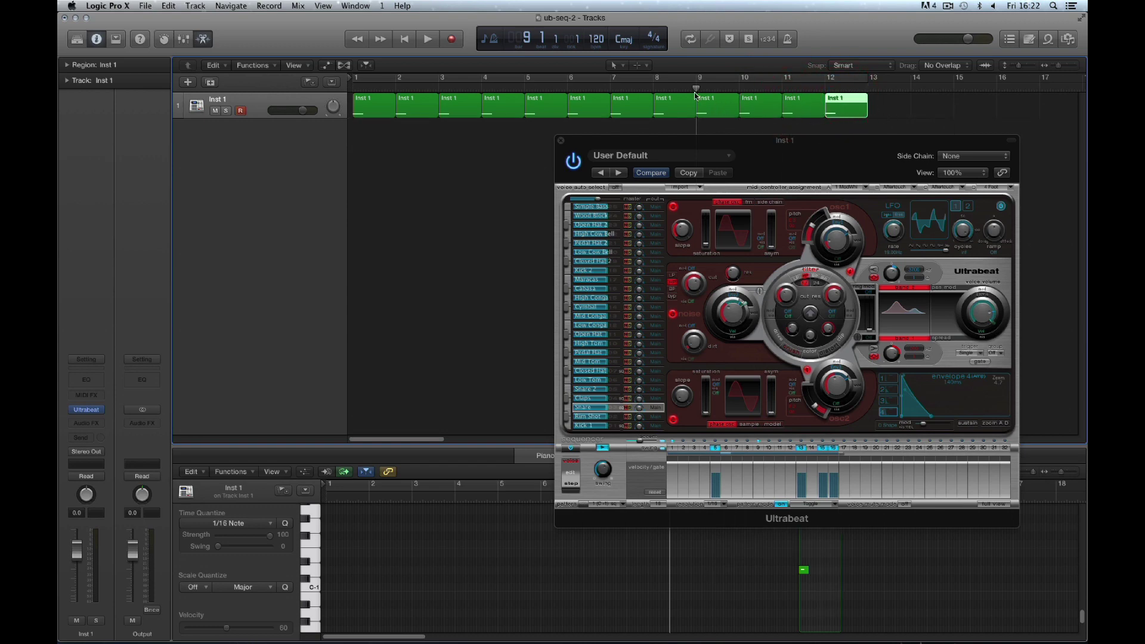
{"action": "left_click", "coordinate": [404, 39]}
{"action": "left_click", "coordinate": [741, 128]}
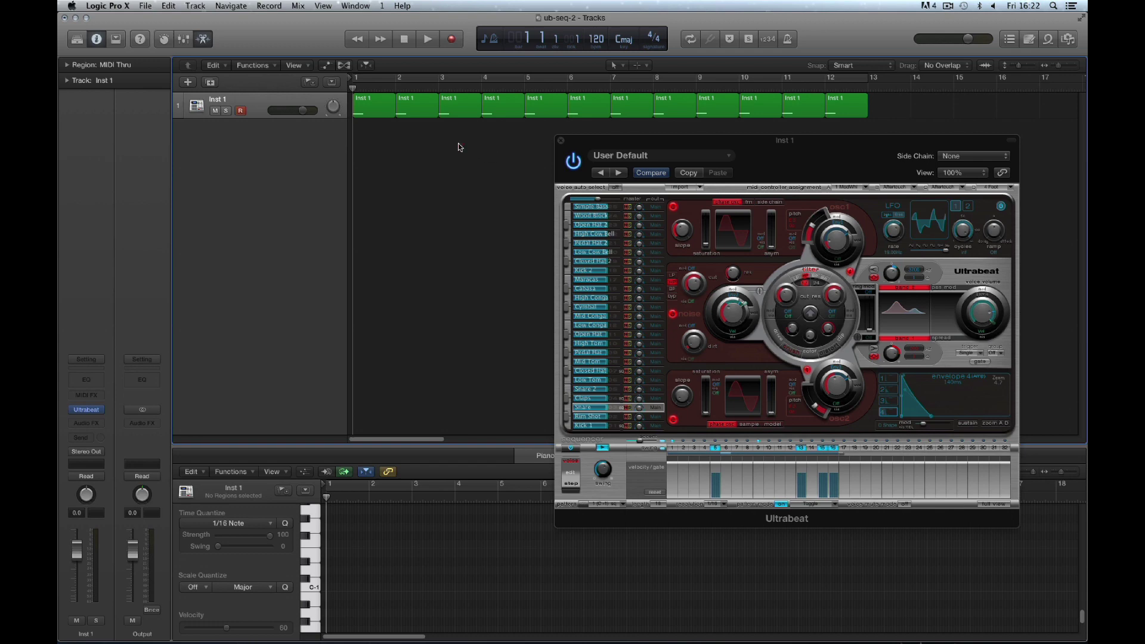
Undo all the region copies in bars 2 to 4, 6 to 8 and 10 to 12.
{"action": "key", "text": "super+z"}
{"action": "key", "text": "super+z"}
{"action": "key", "text": "super+z"}
{"action": "key", "text": "super+z"}
{"action": "key", "text": "super+z"}
{"action": "key", "text": "super+z"}
{"action": "key", "text": "super+z"}
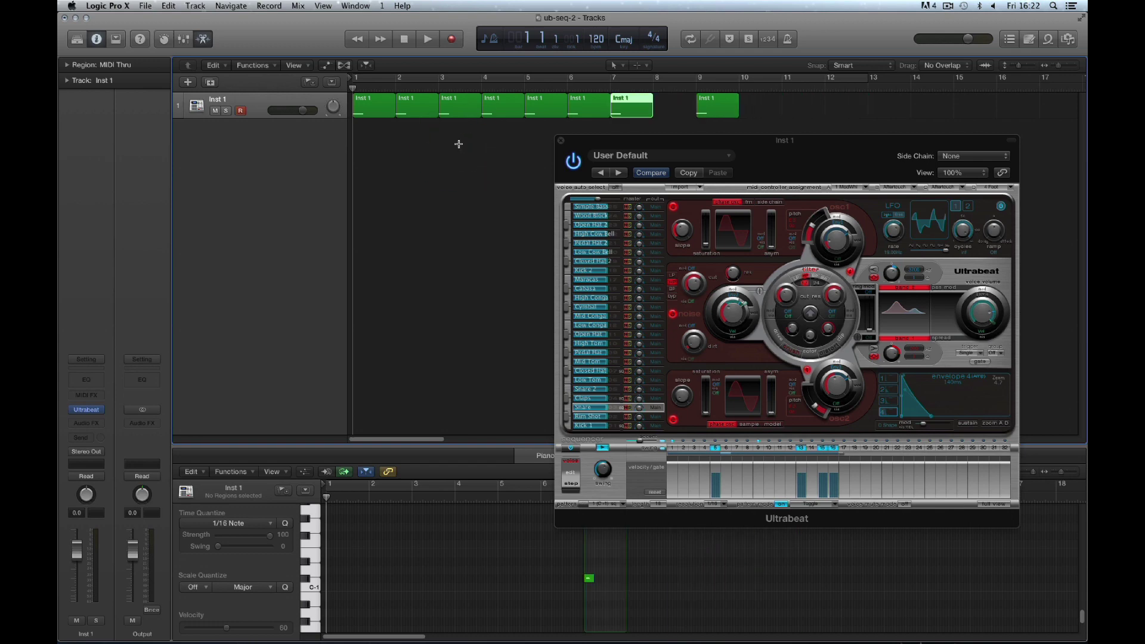
{"action": "key", "text": "super+z"}
{"action": "key", "text": "super+z"}
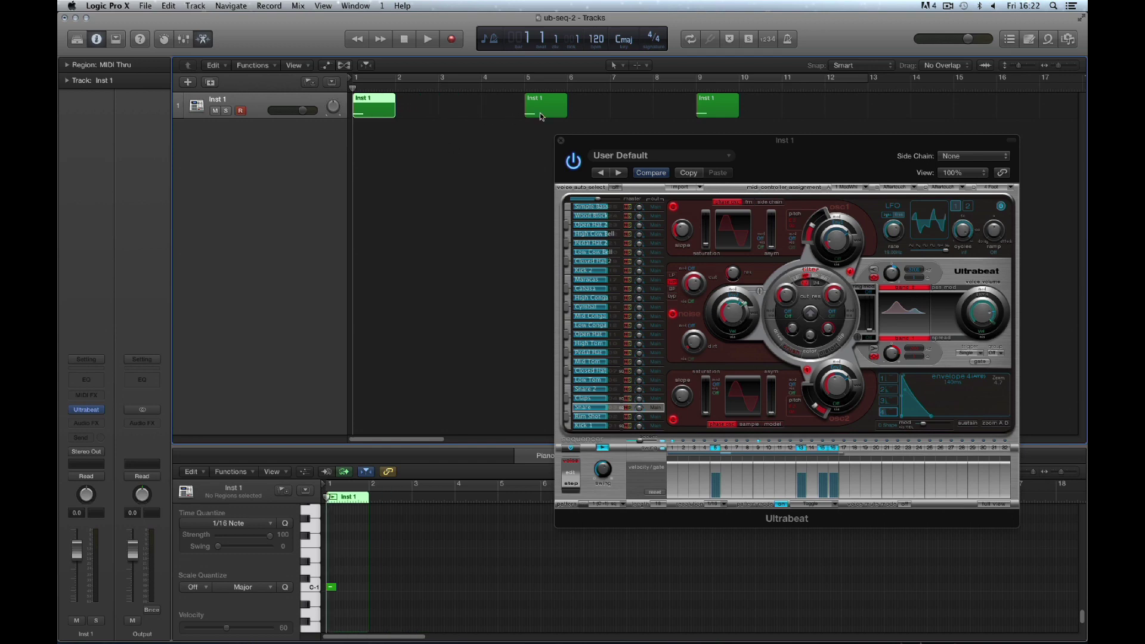
Select the regions at bars 1, 5 and 9 and turn on Loop for all three.
{"action": "key", "text": "Right"}
{"action": "key", "text": "Right"}
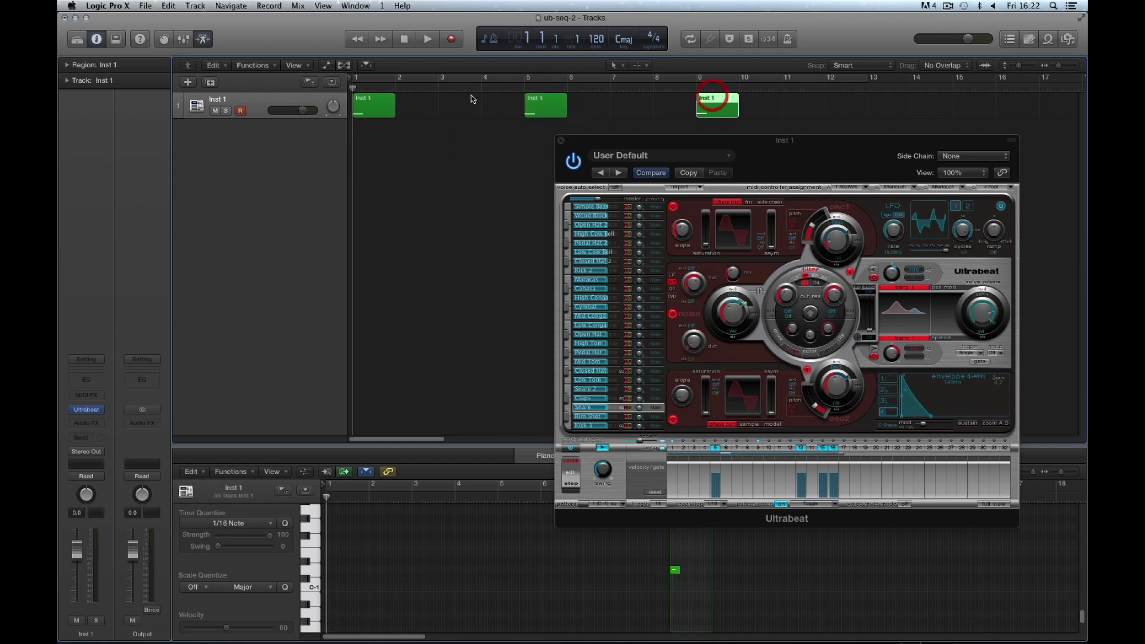
{"action": "left_click", "coordinate": [371, 99]}
{"action": "left_click", "coordinate": [531, 101]}
{"action": "left_click", "coordinate": [702, 106]}
{"action": "left_click_drag", "start_coordinate": [804, 112], "coordinate": [382, 115]}
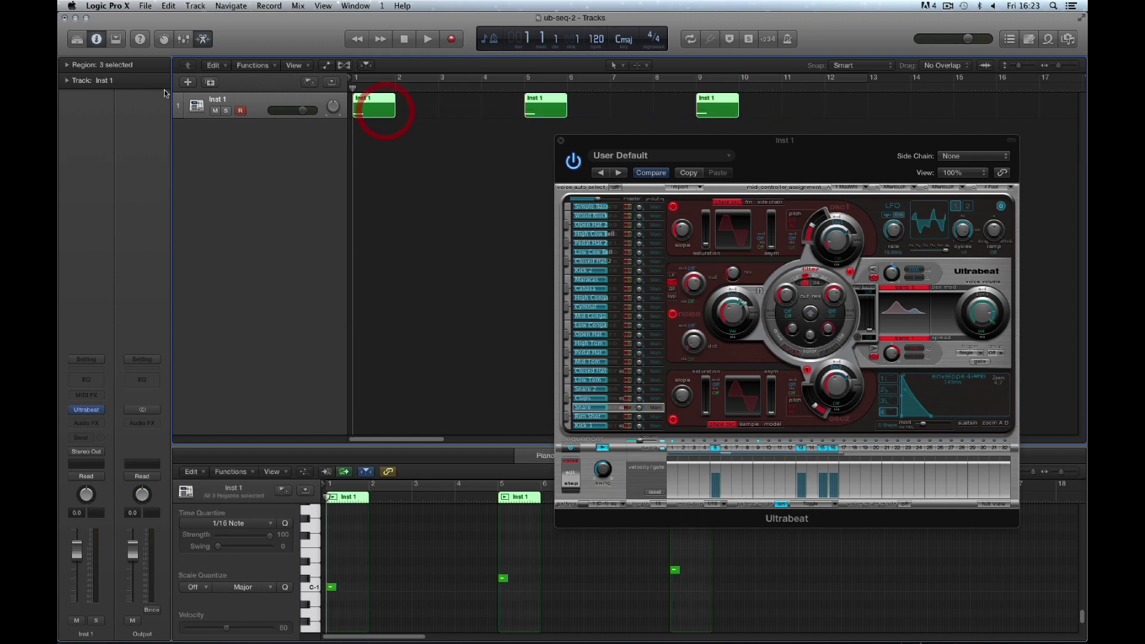
{"action": "left_click", "coordinate": [67, 65]}
{"action": "left_click", "coordinate": [115, 88]}
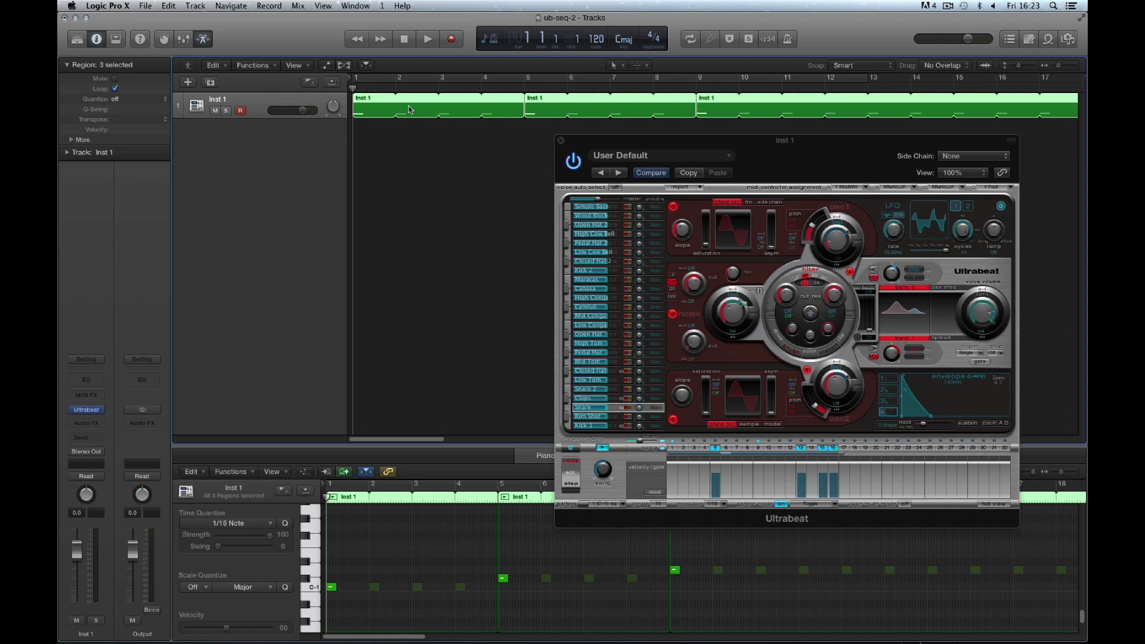
Keep Ultrabeat's pattern mode on Toggle and test playback of the looped regions, returning to bar 1 after stopping.
{"action": "left_click", "coordinate": [807, 505]}
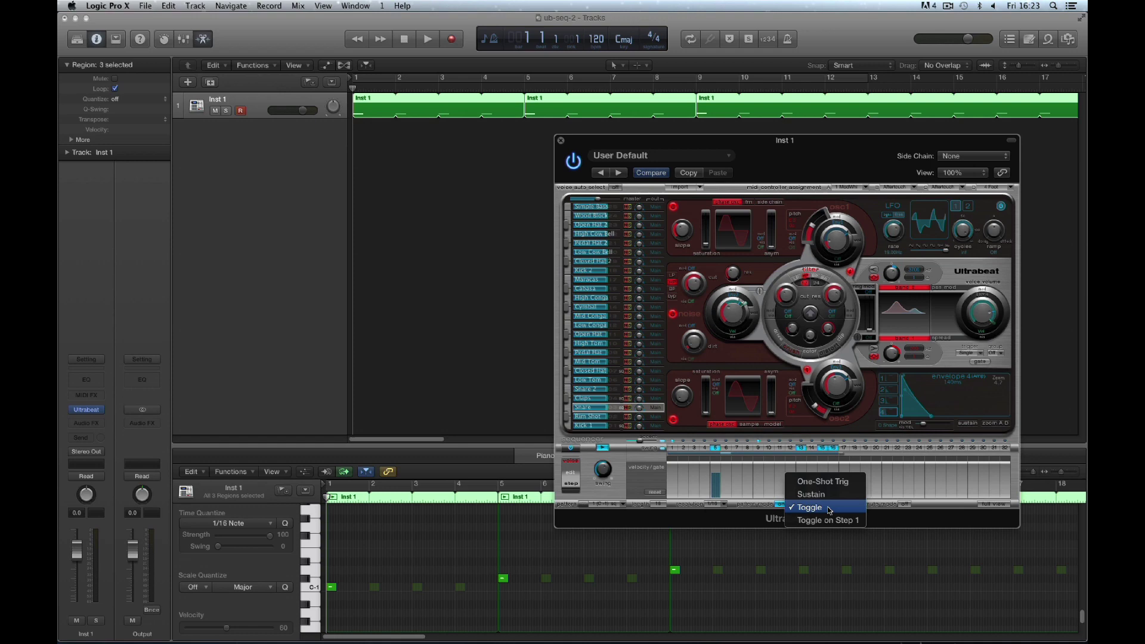
{"action": "left_click", "coordinate": [829, 508]}
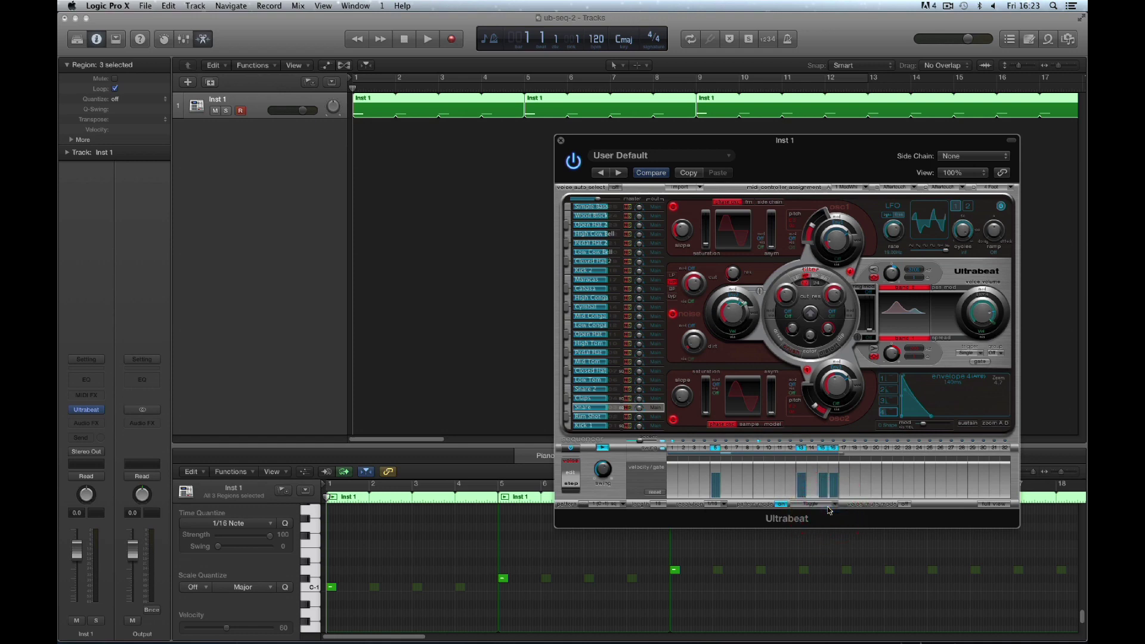
{"action": "left_click", "coordinate": [428, 40]}
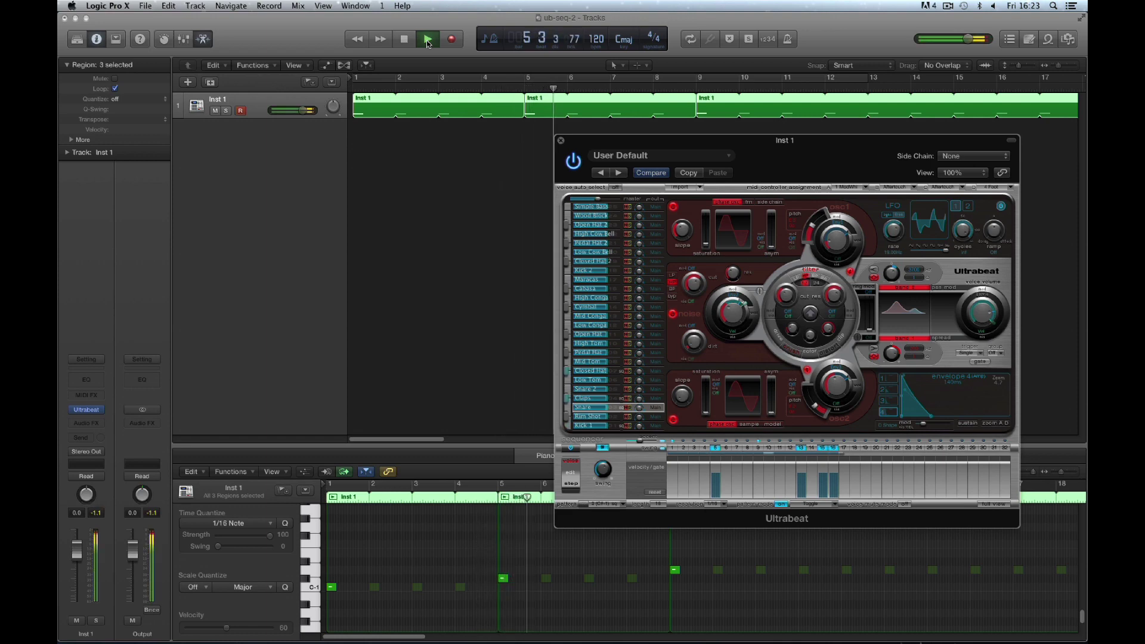
{"action": "left_click", "coordinate": [405, 38]}
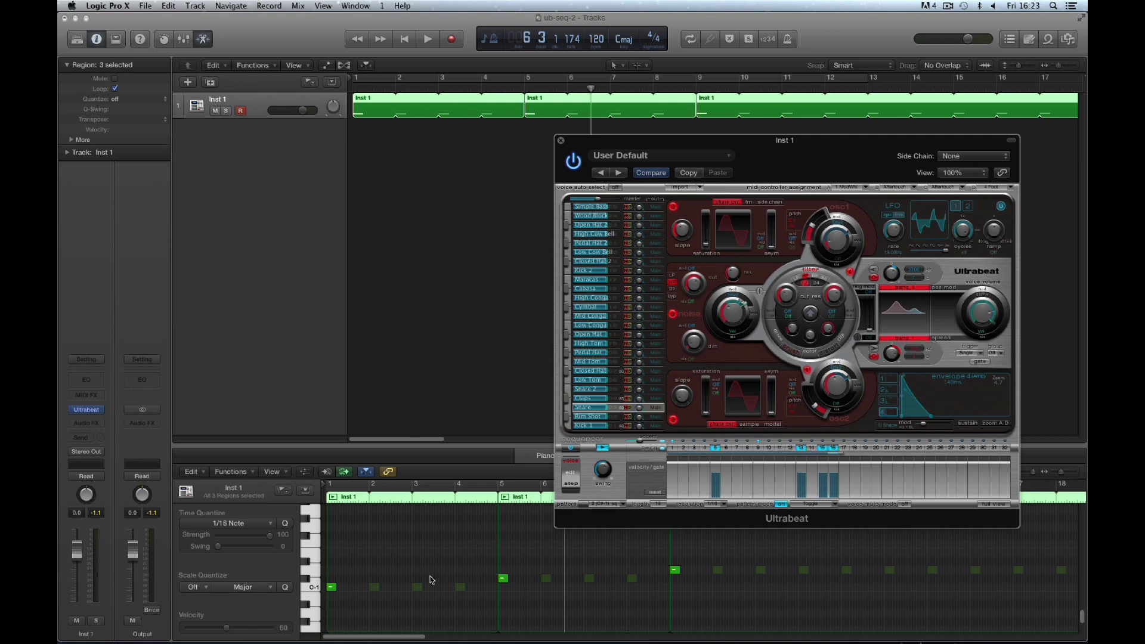
{"action": "left_click", "coordinate": [405, 39]}
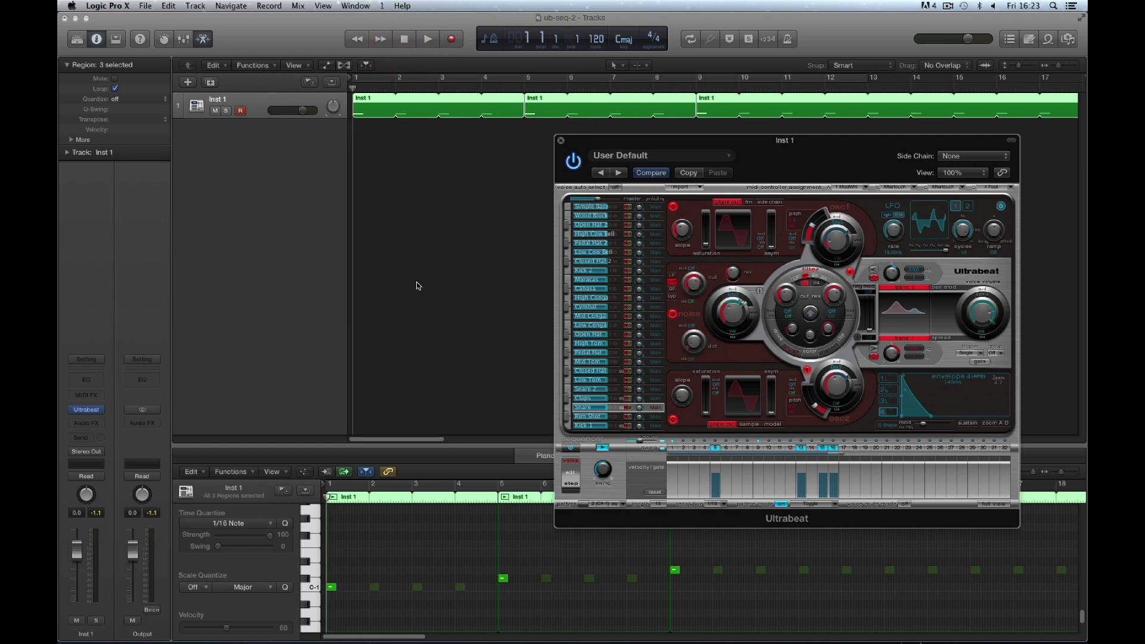
Set Ultrabeat's pattern mode to One-Shot Trig and play the looped regions from bar 1 into the second loop.
{"action": "left_click", "coordinate": [813, 511]}
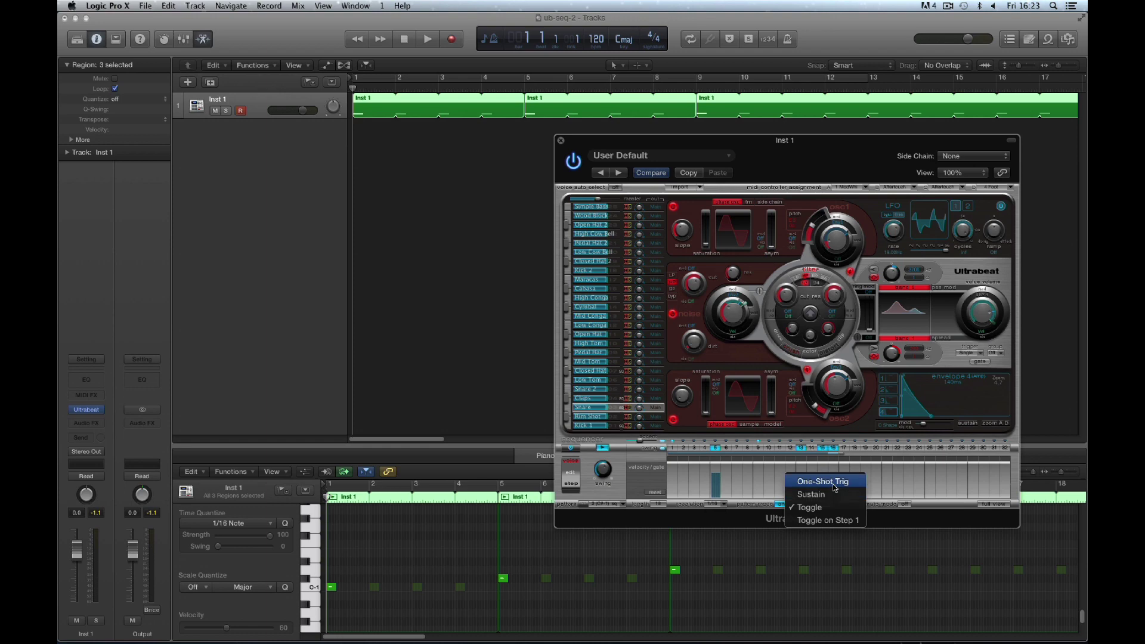
{"action": "left_click", "coordinate": [833, 486]}
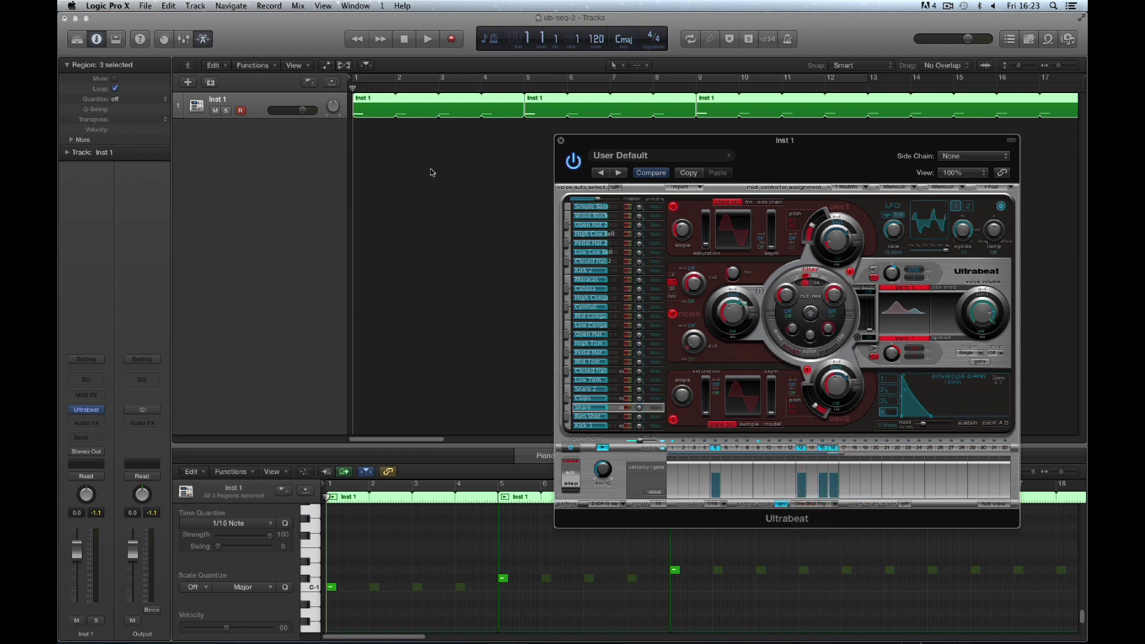
{"action": "left_click", "coordinate": [429, 41]}
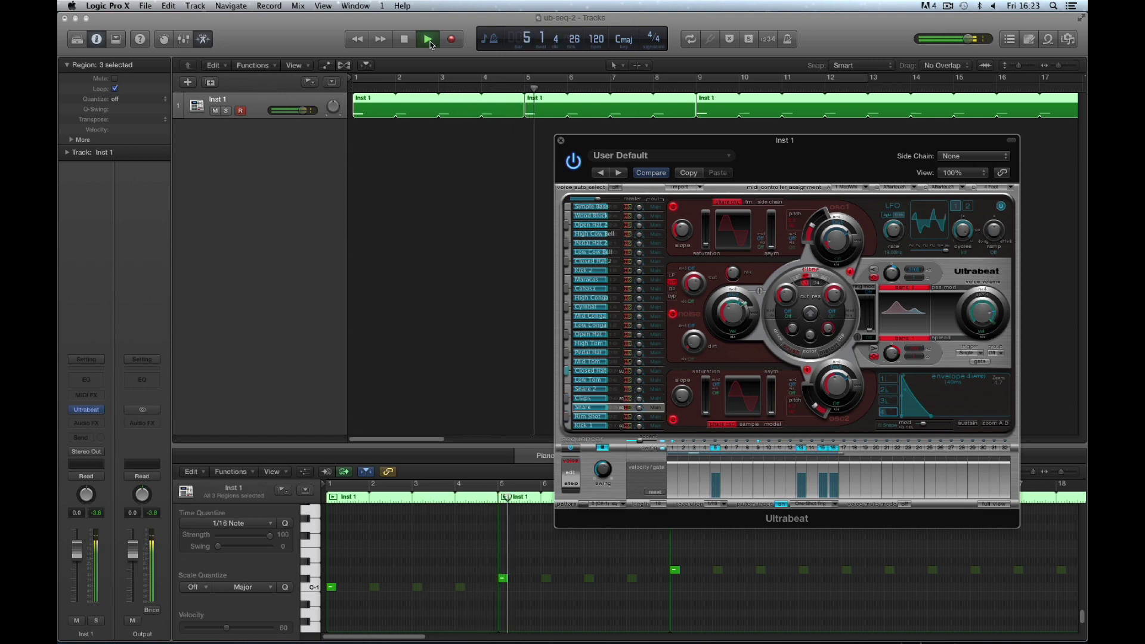
{"action": "left_click", "coordinate": [404, 40]}
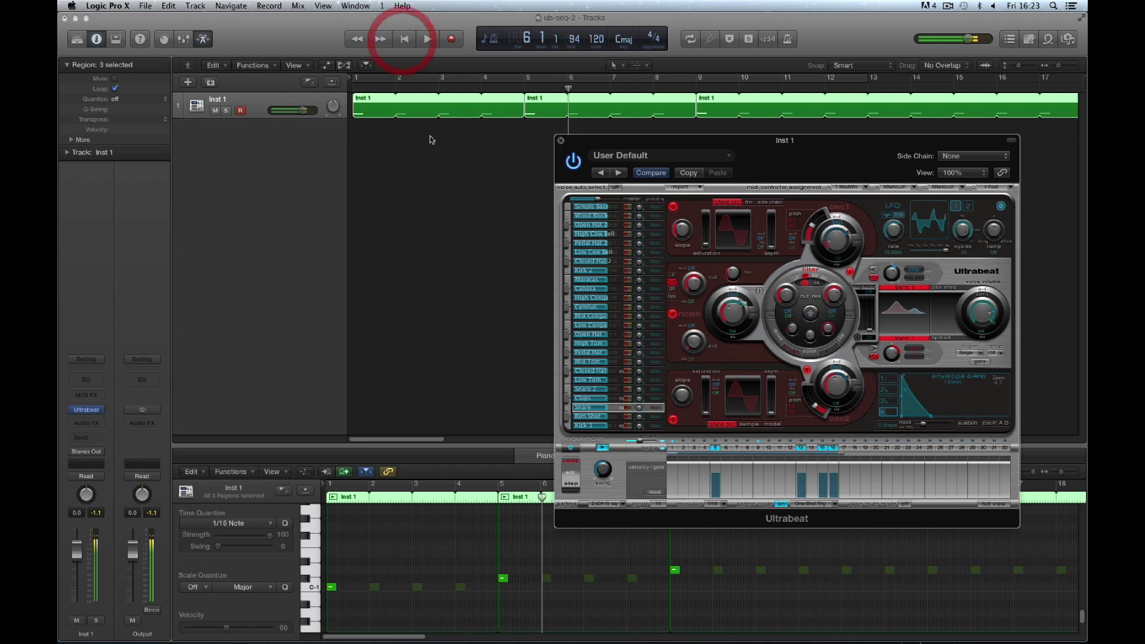
Test playback from bar 10 and from around bars 3 and 6, returning to bar 1 after stopping.
{"action": "left_click", "coordinate": [739, 89]}
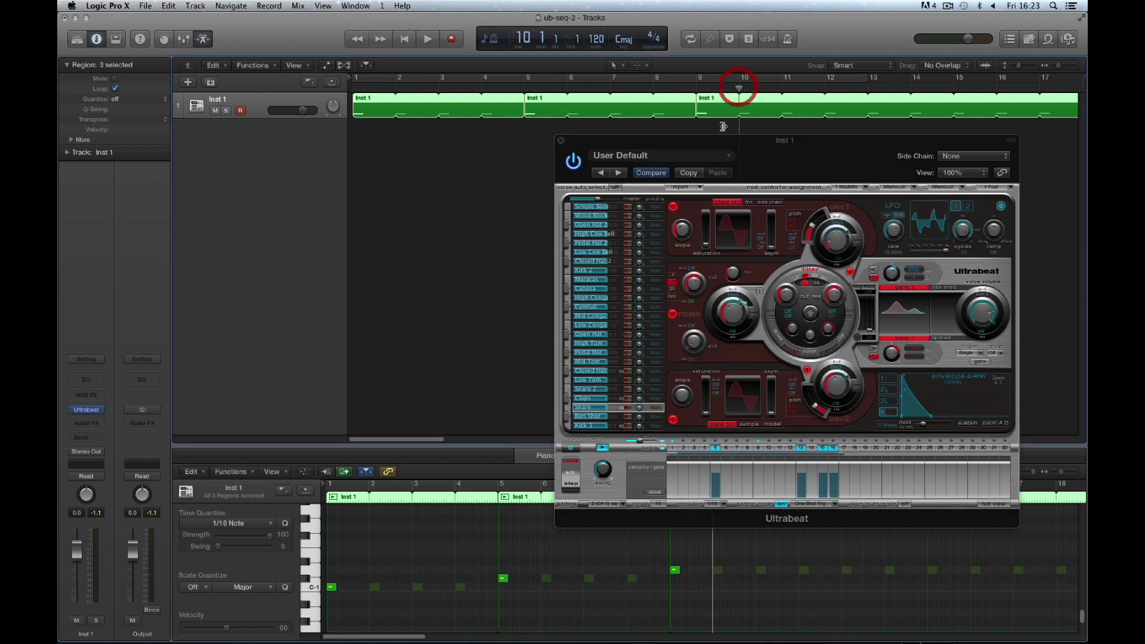
{"action": "left_click", "coordinate": [428, 45]}
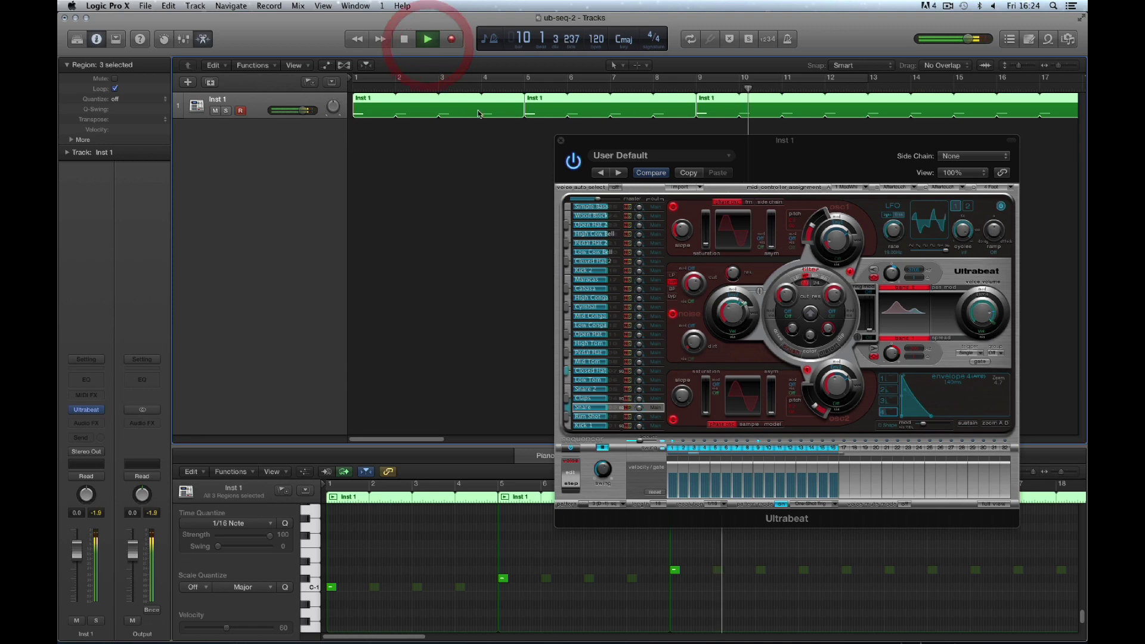
{"action": "left_click", "coordinate": [435, 90]}
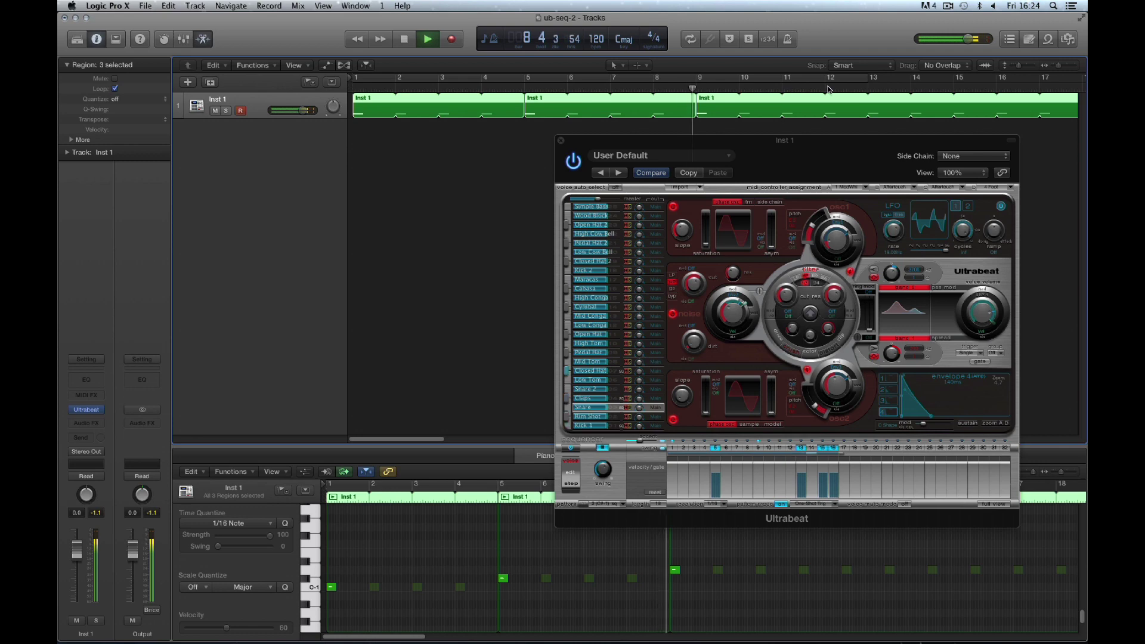
{"action": "left_click", "coordinate": [564, 90]}
{"action": "left_click", "coordinate": [404, 40]}
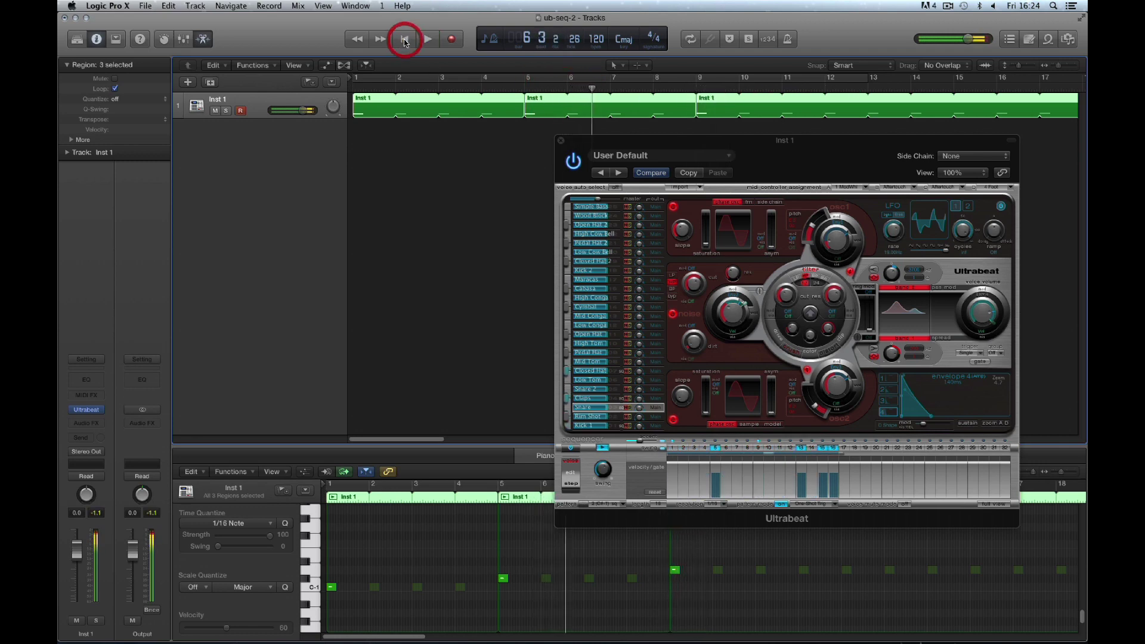
{"action": "left_click", "coordinate": [405, 40]}
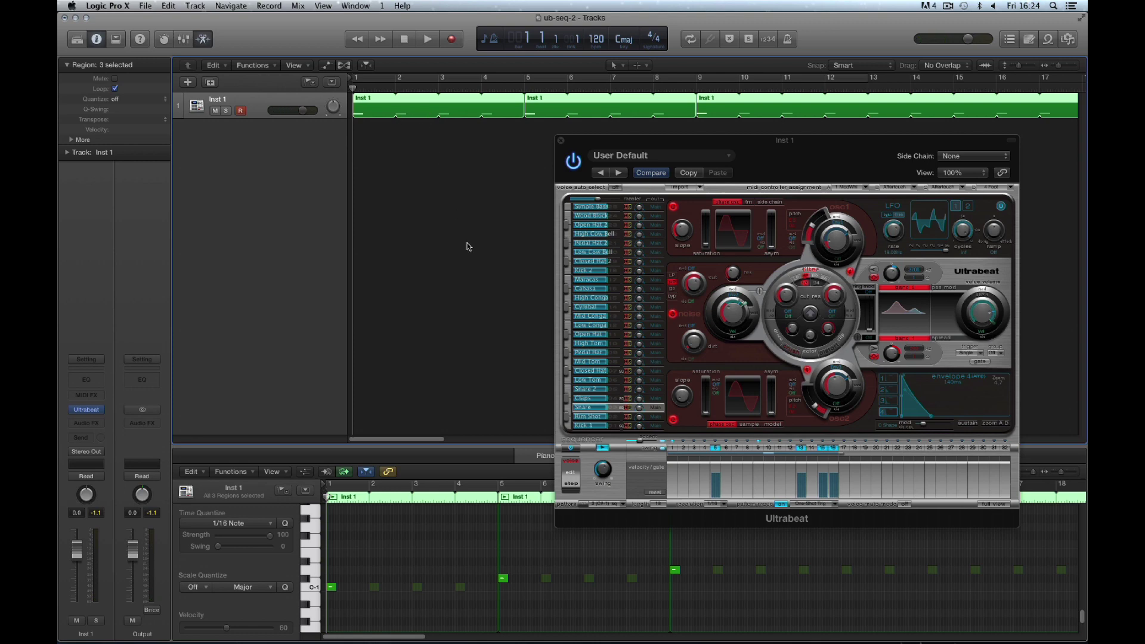
Compare the three regions with looping off and on, and examine the trigger notes of each looped region.
{"action": "left_click", "coordinate": [115, 89]}
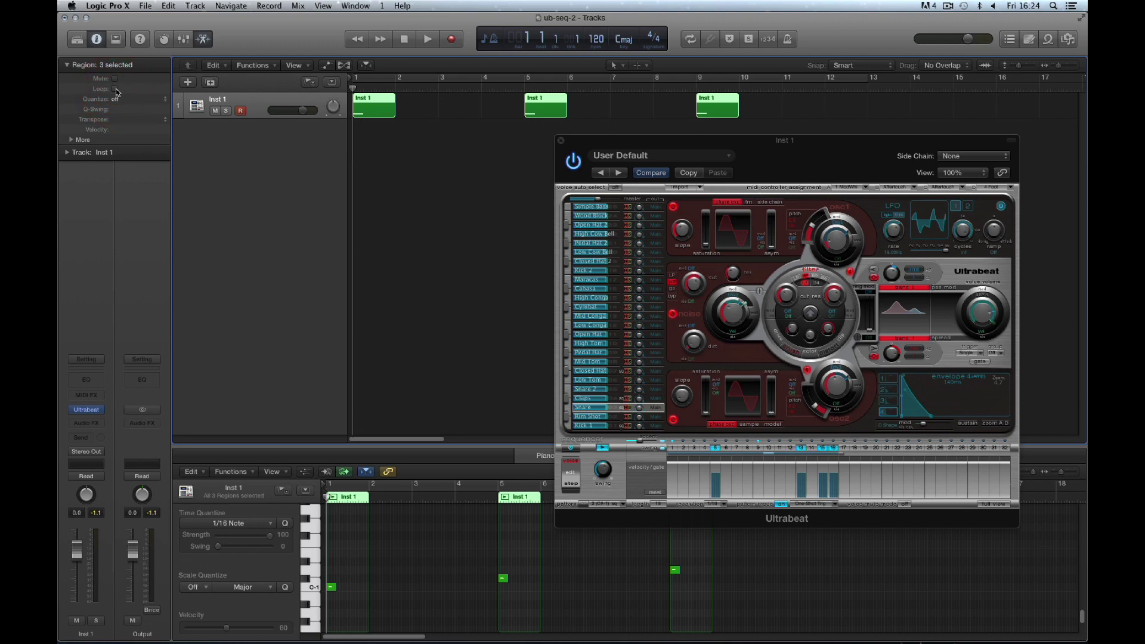
{"action": "left_click", "coordinate": [115, 89]}
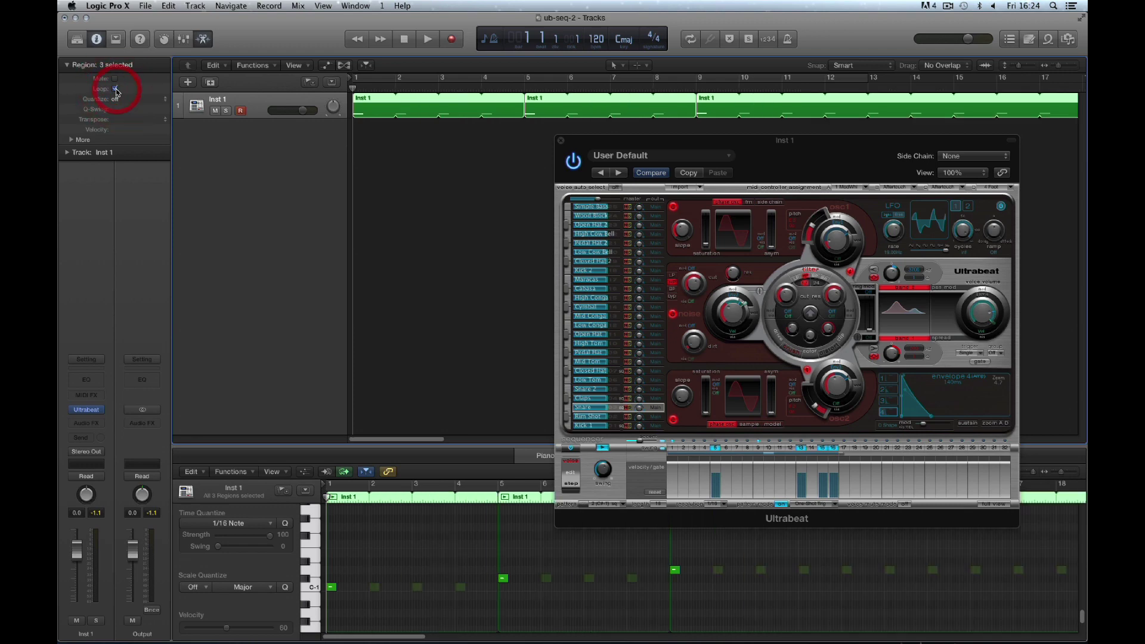
{"action": "left_click", "coordinate": [452, 142]}
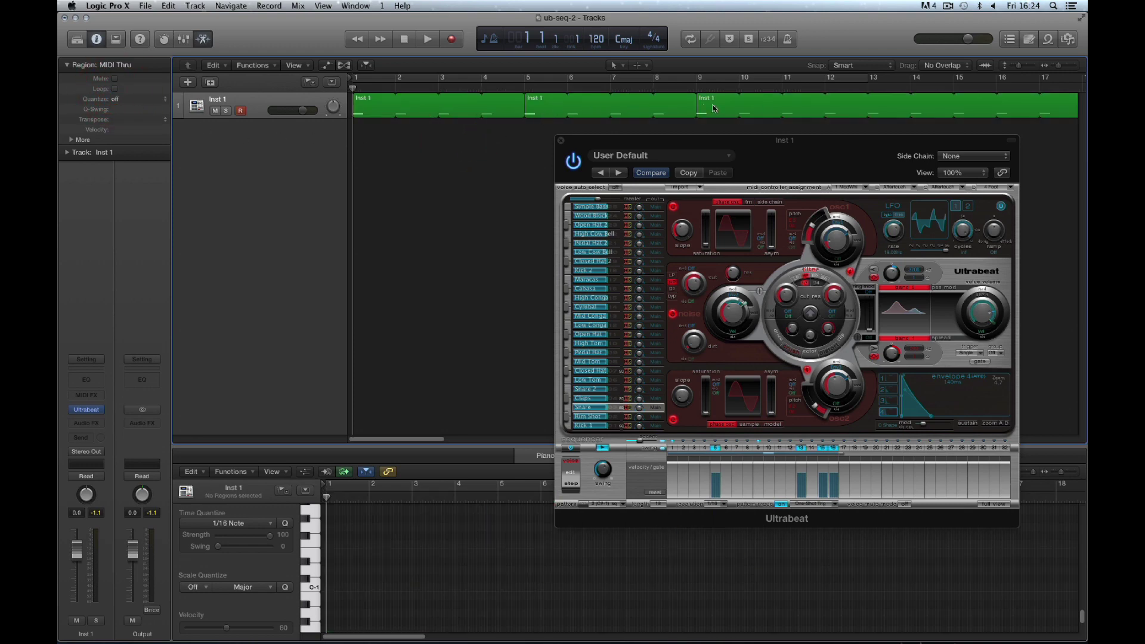
{"action": "left_click", "coordinate": [362, 108]}
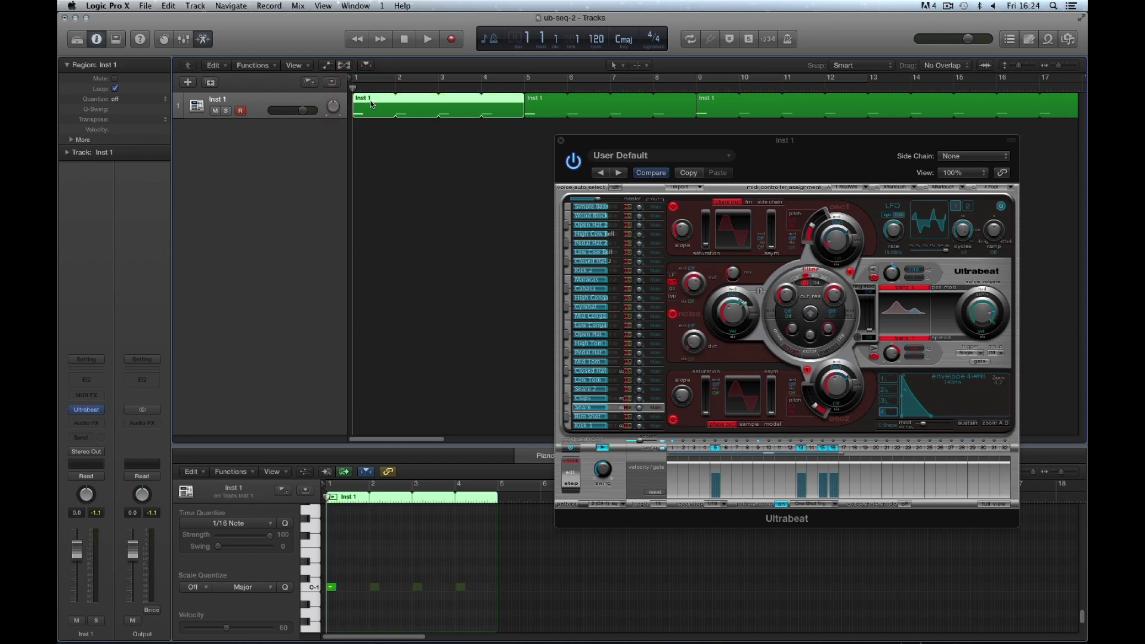
{"action": "left_click", "coordinate": [539, 111]}
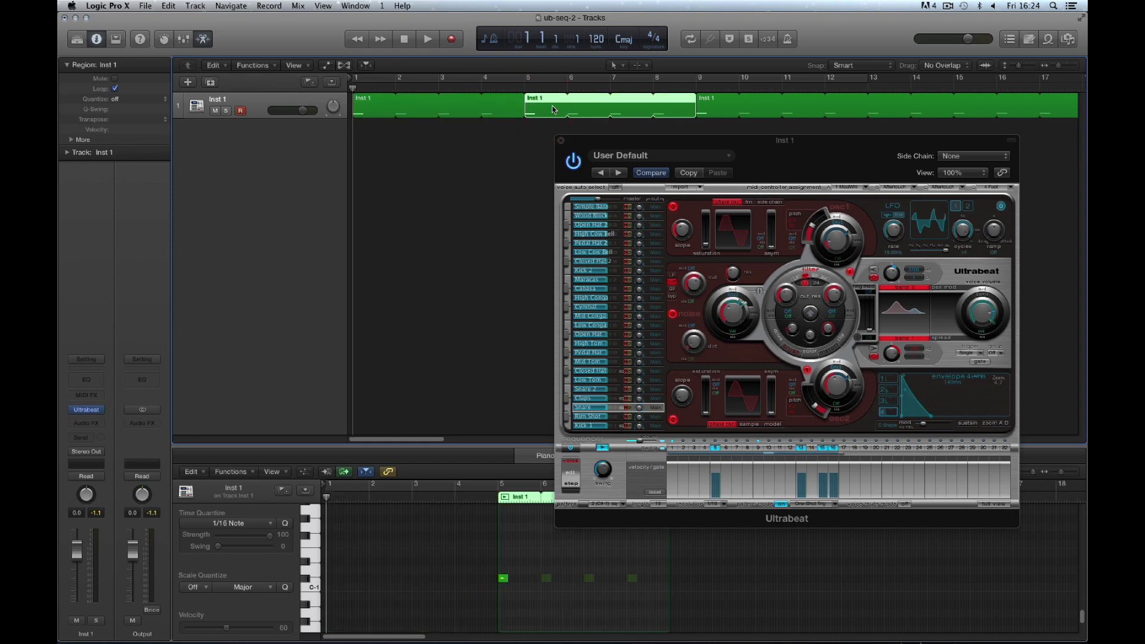
{"action": "left_click", "coordinate": [707, 113]}
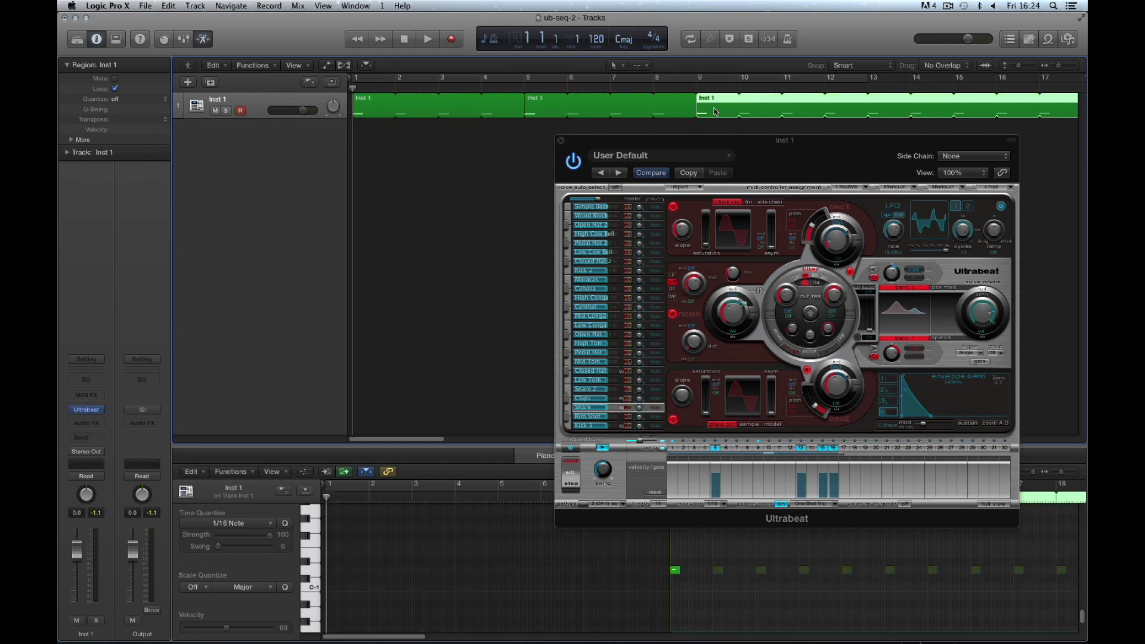
{"action": "left_click", "coordinate": [510, 143]}
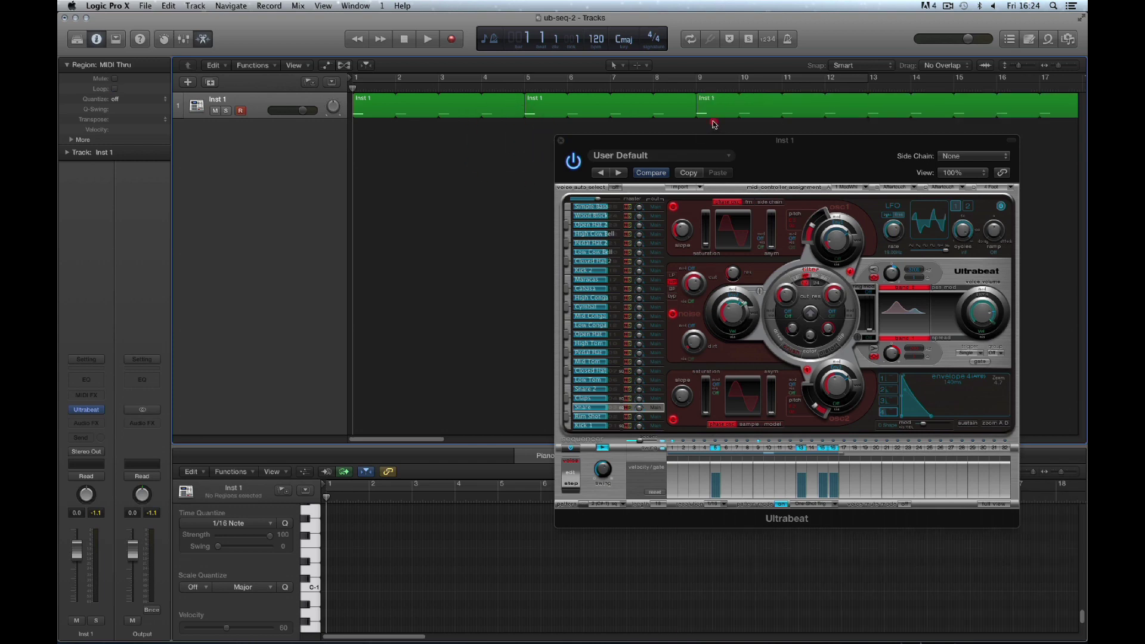
Select all three looped regions together and turn off their Loop setting.
{"action": "left_click_drag", "start_coordinate": [715, 124], "coordinate": [510, 108]}
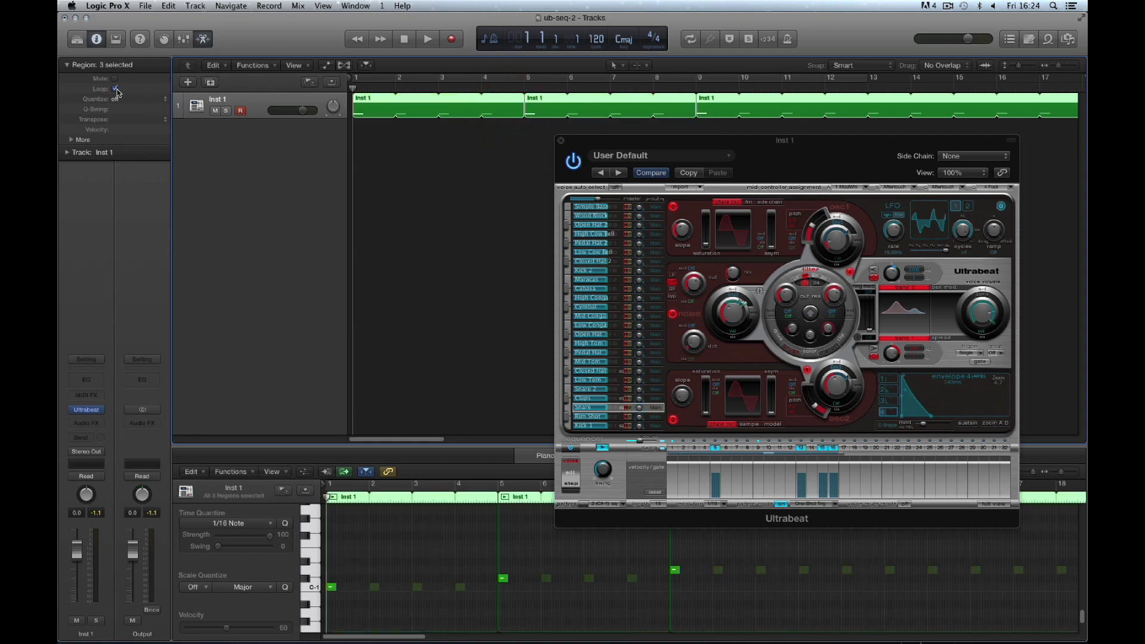
{"action": "left_click", "coordinate": [116, 88]}
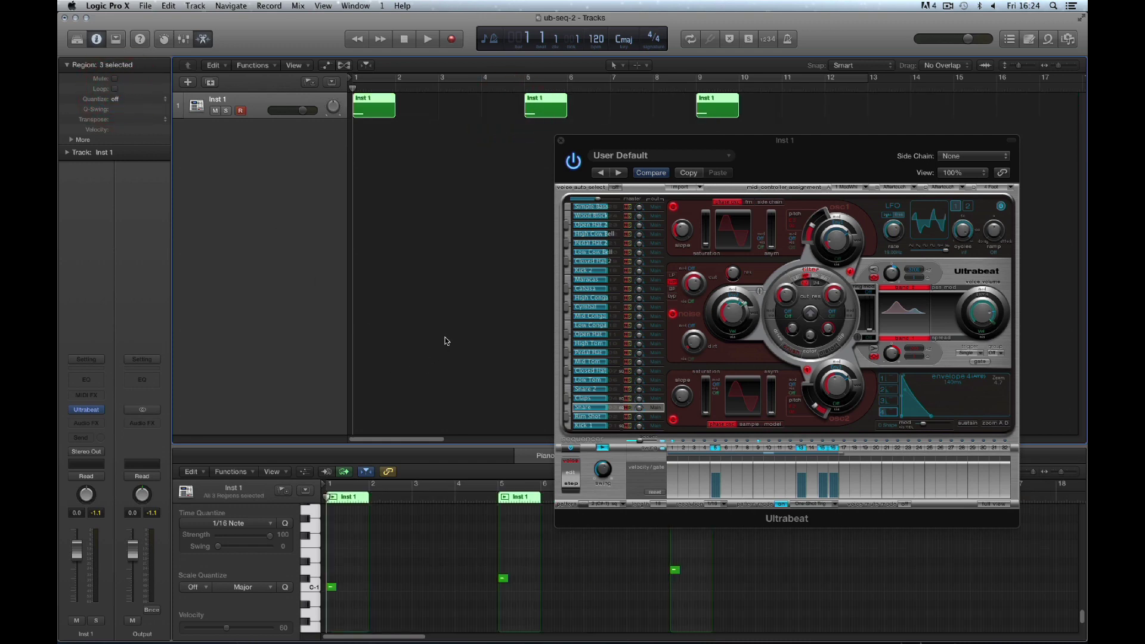
{"action": "left_click", "coordinate": [471, 148]}
Zoom in on the bar 1 region's note in the Piano Roll, set Ultrabeat's pattern mode to Toggle and start playback.
{"action": "left_click", "coordinate": [374, 105]}
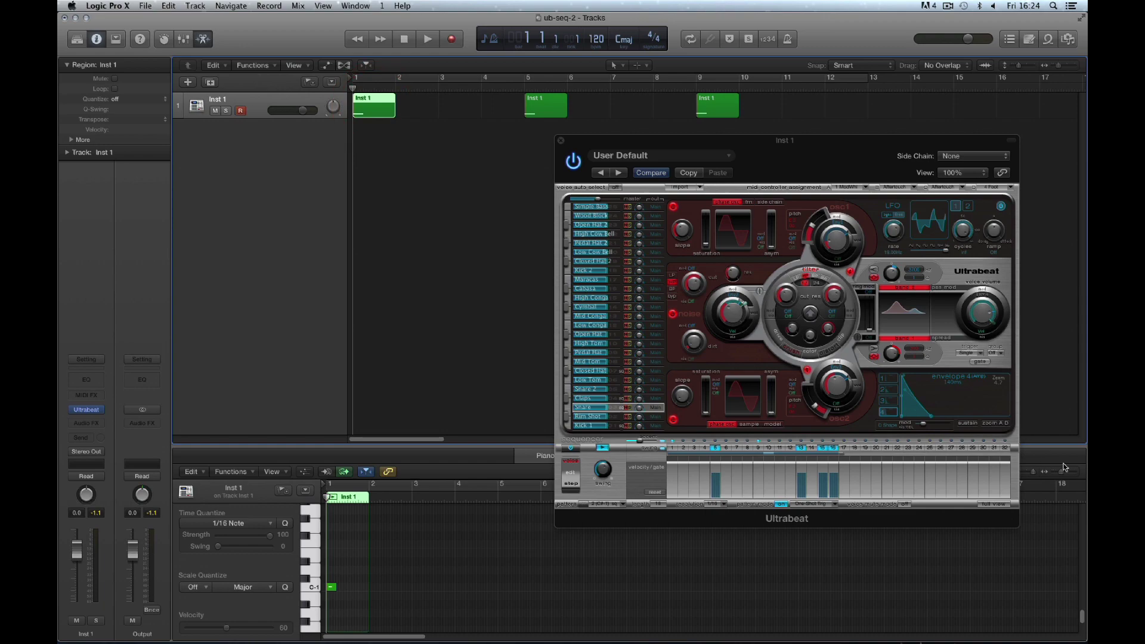
{"action": "left_click_drag", "start_coordinate": [1065, 471], "coordinate": [1072, 475]}
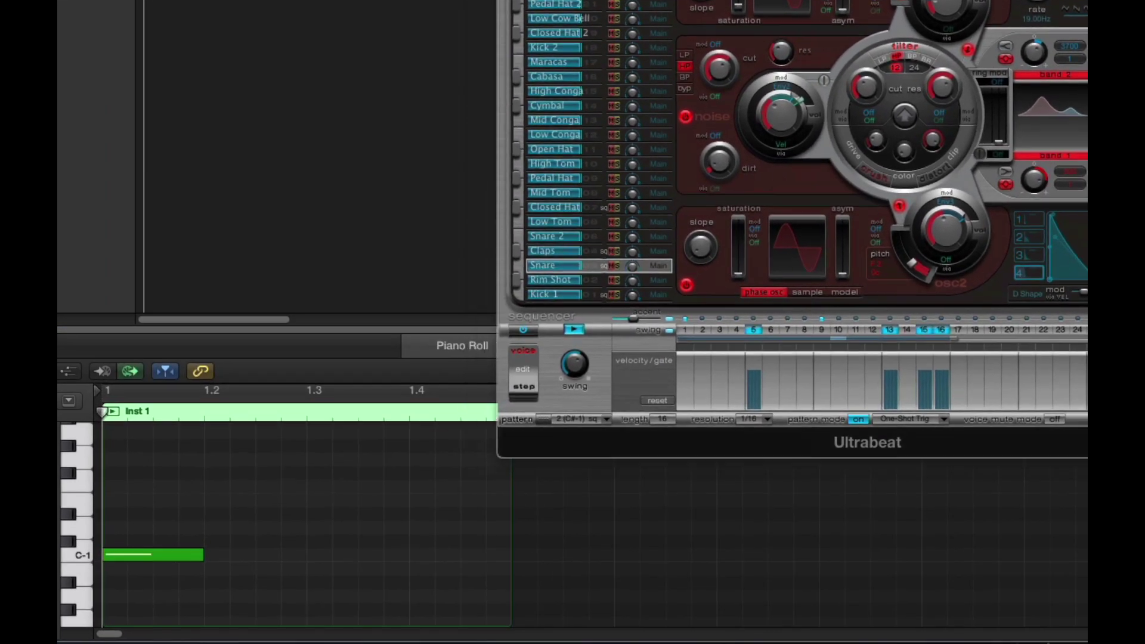
{"action": "left_click", "coordinate": [954, 417]}
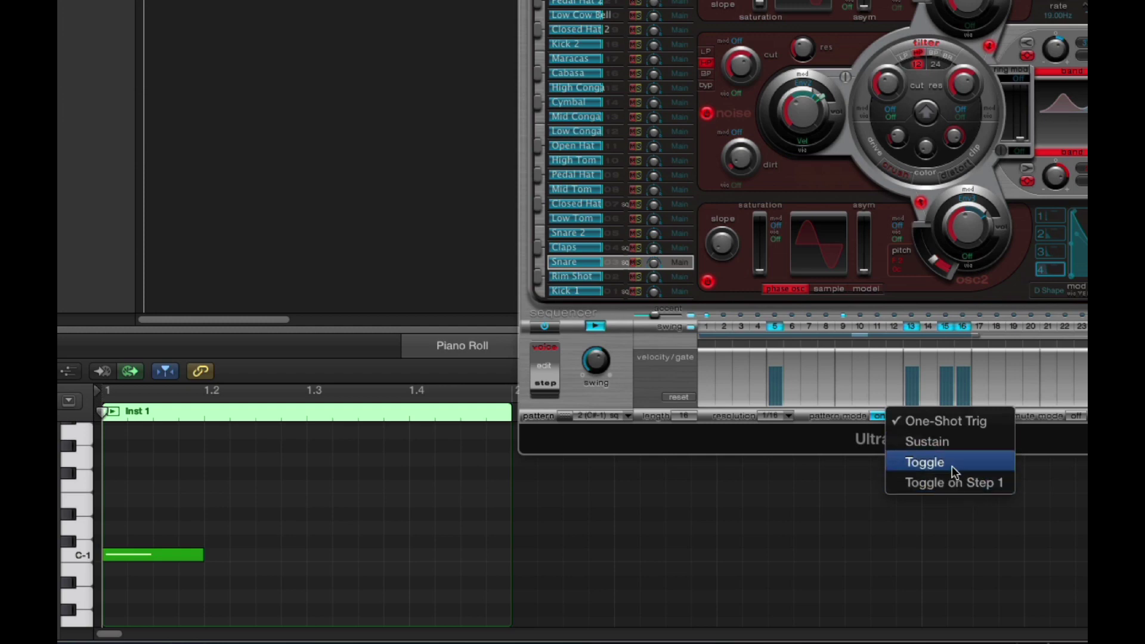
{"action": "left_click", "coordinate": [954, 464]}
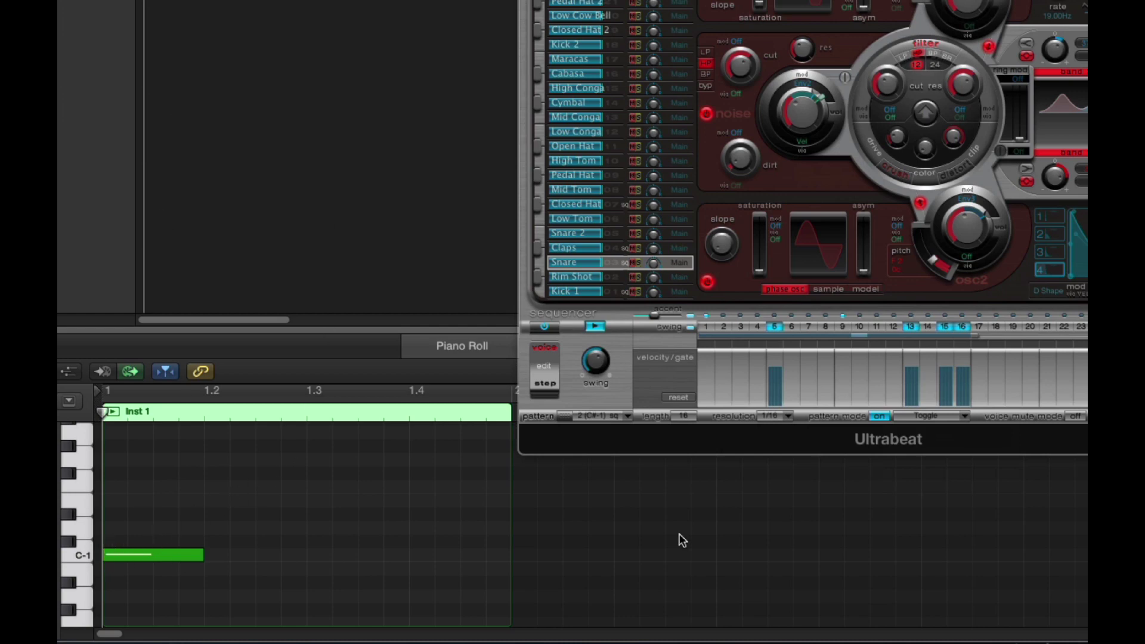
{"action": "key", "text": "space"}
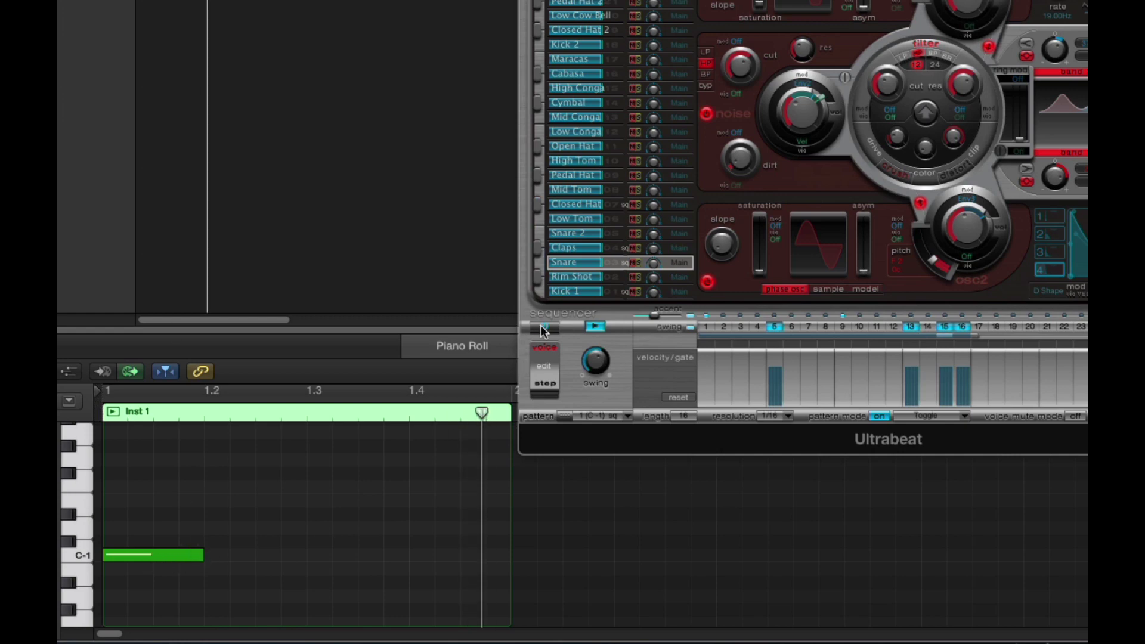
Move the C-1 trigger note to beat 1.2 and test playback from bar 1 with Ultrabeat's sequencer on.
{"action": "left_click", "coordinate": [154, 557]}
{"action": "left_click_drag", "start_coordinate": [154, 557], "coordinate": [256, 555]}
{"action": "left_click", "coordinate": [544, 326]}
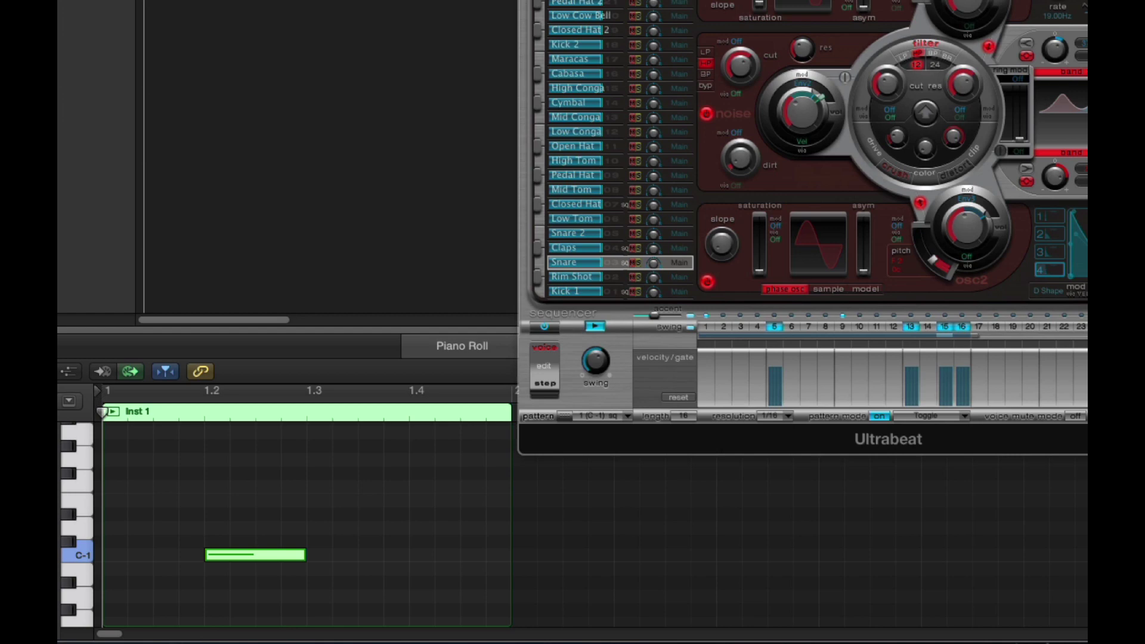
{"action": "key", "text": "space"}
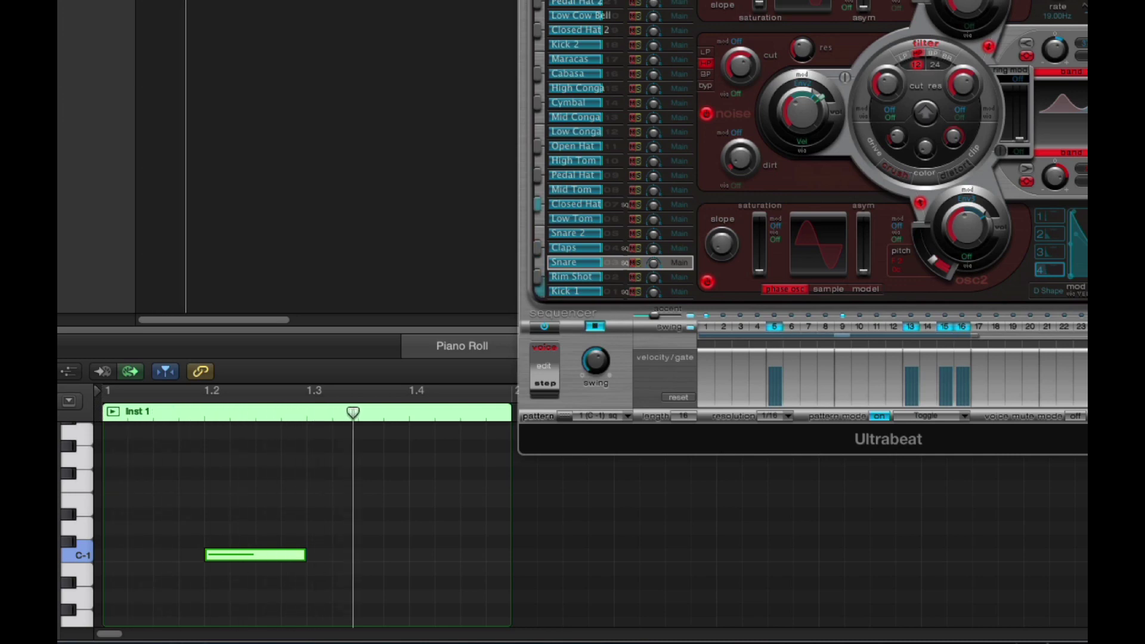
{"action": "left_click", "coordinate": [544, 327]}
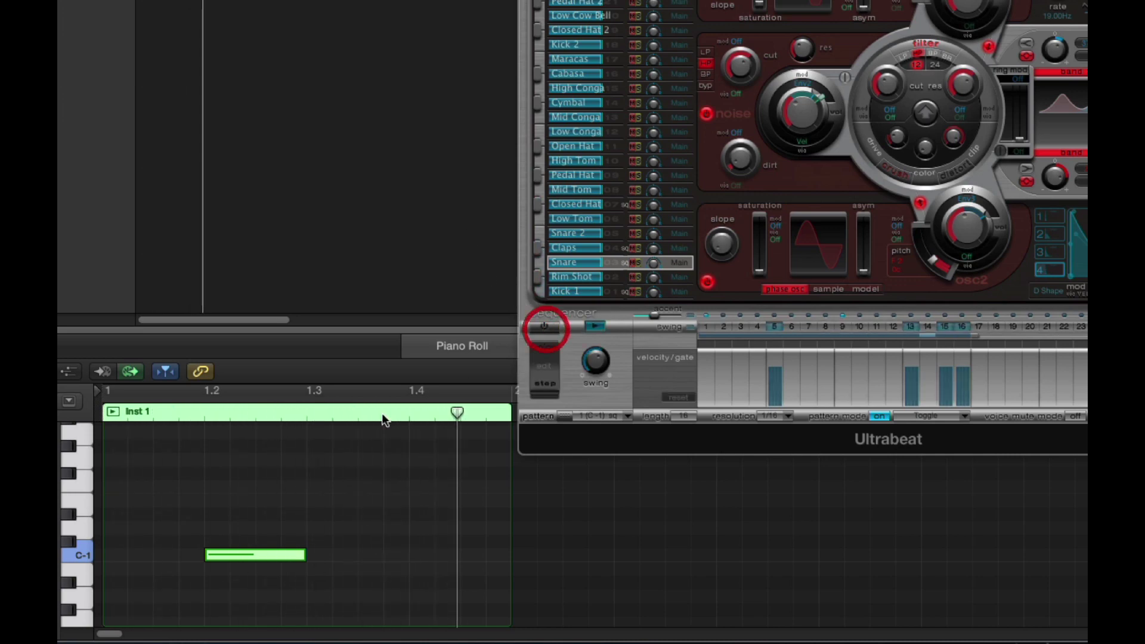
Move the C-1 trigger note to beat 1.3 and test playback from bar 1 with the sequencer turned back on.
{"action": "left_click_drag", "start_coordinate": [249, 561], "coordinate": [347, 557]}
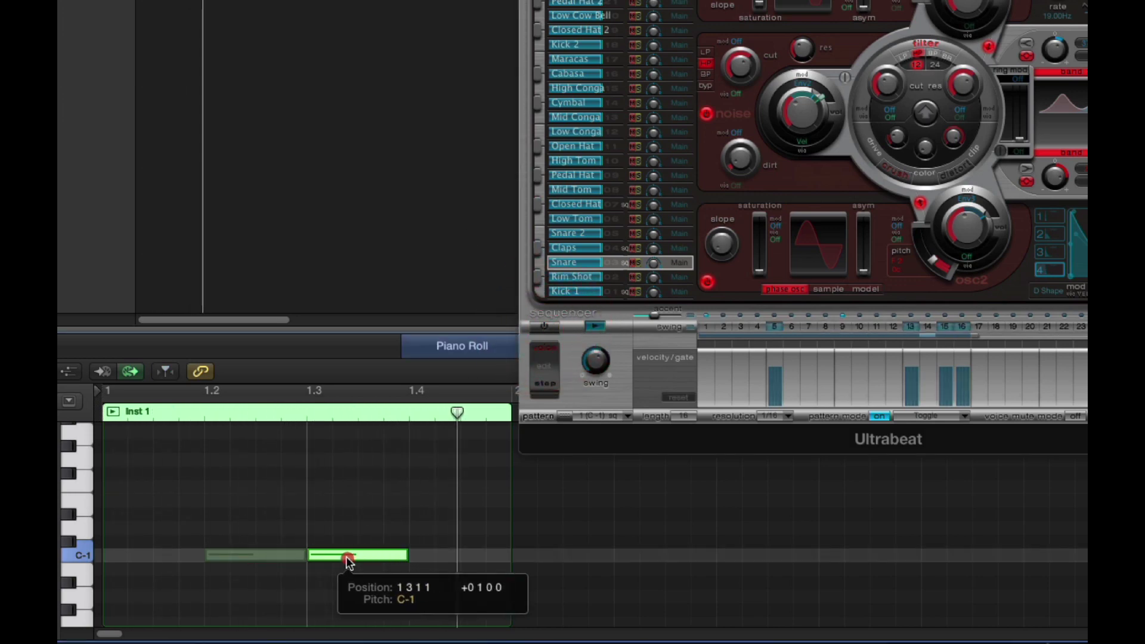
{"action": "key", "text": "Return"}
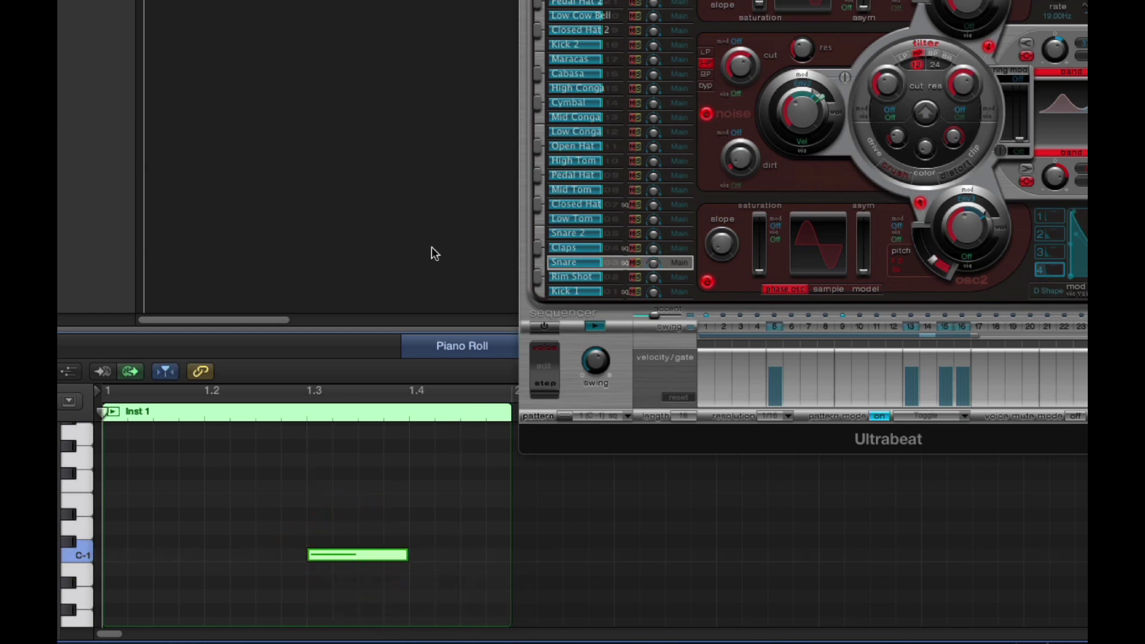
{"action": "left_click", "coordinate": [543, 326]}
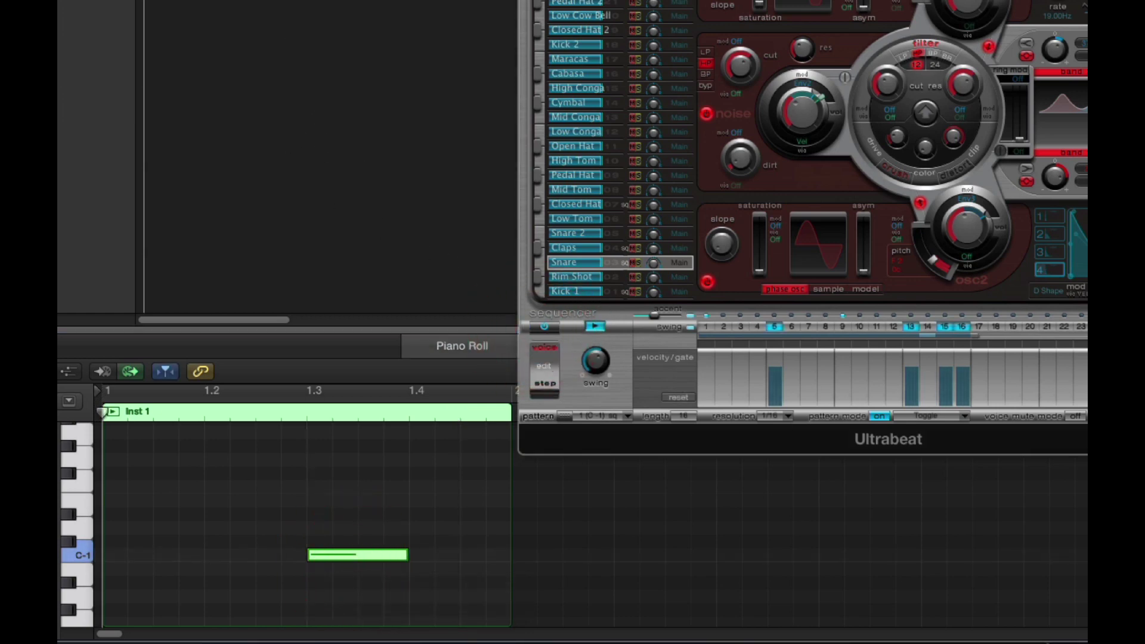
{"action": "key", "text": "space"}
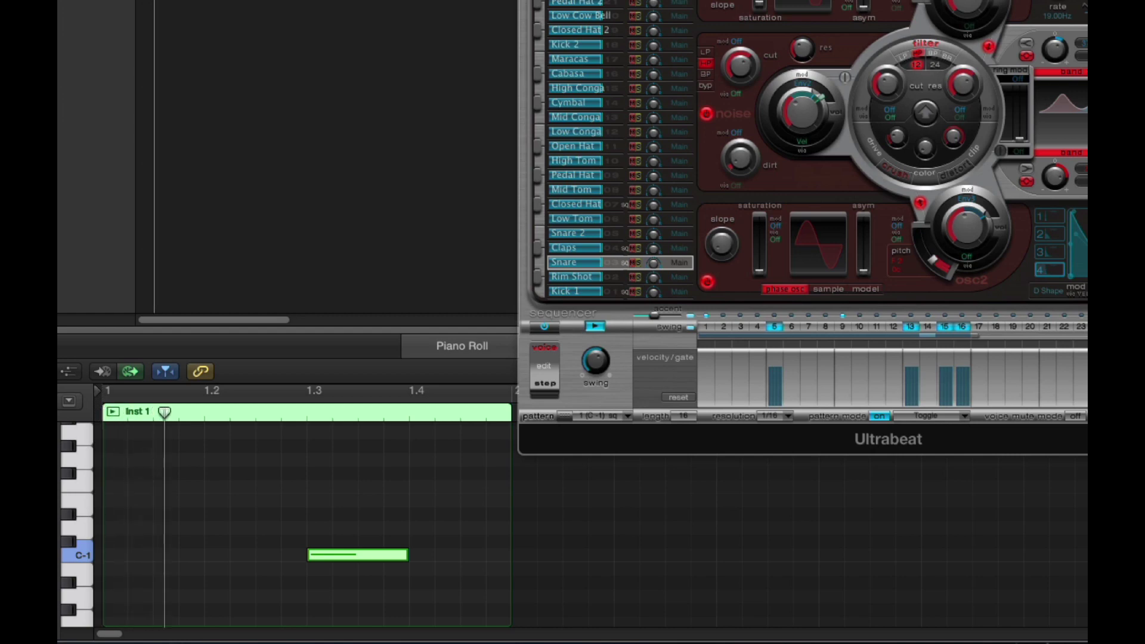
{"action": "key", "text": "space"}
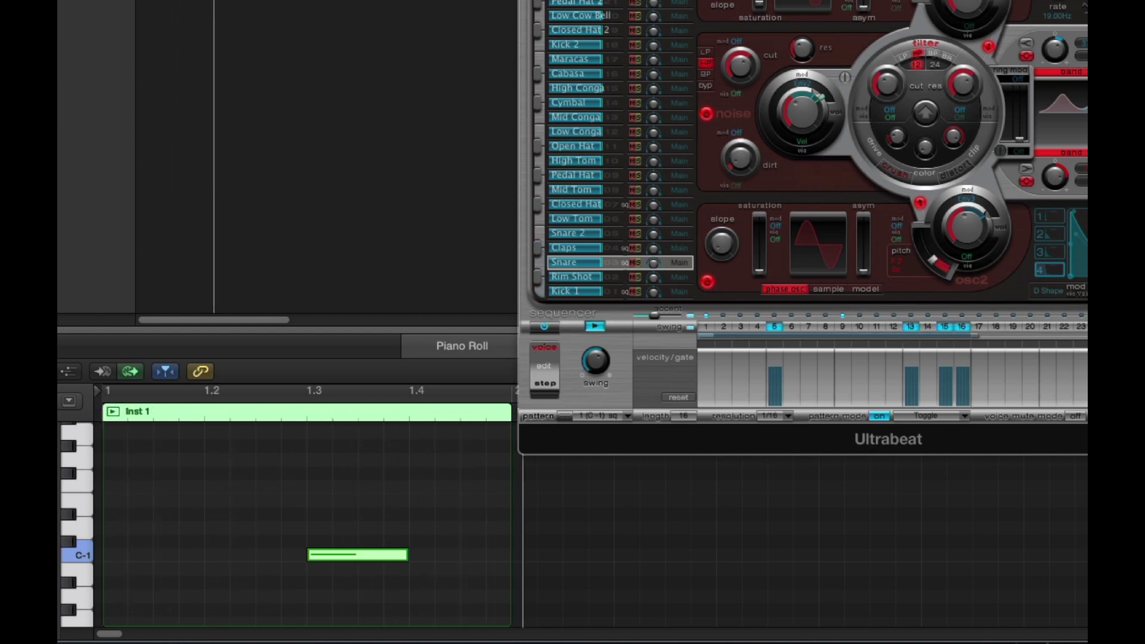
Return the trigger note to beat 1, set the pattern mode to Toggle on Step 1 and turn the sequencer off.
{"action": "left_click_drag", "start_coordinate": [356, 563], "coordinate": [153, 560]}
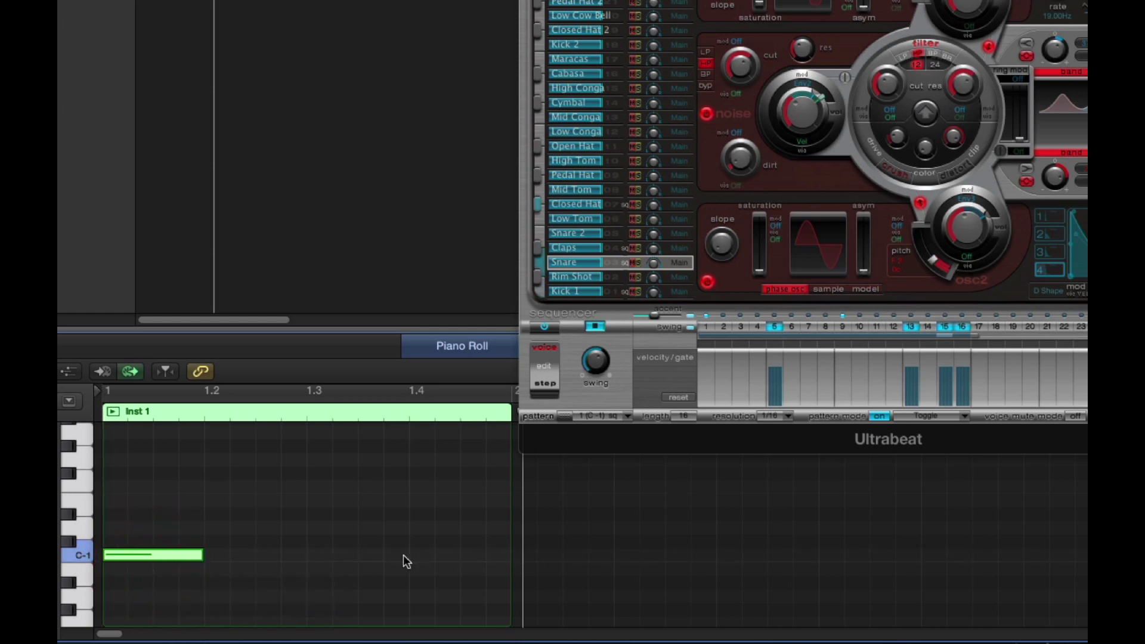
{"action": "left_click", "coordinate": [197, 554]}
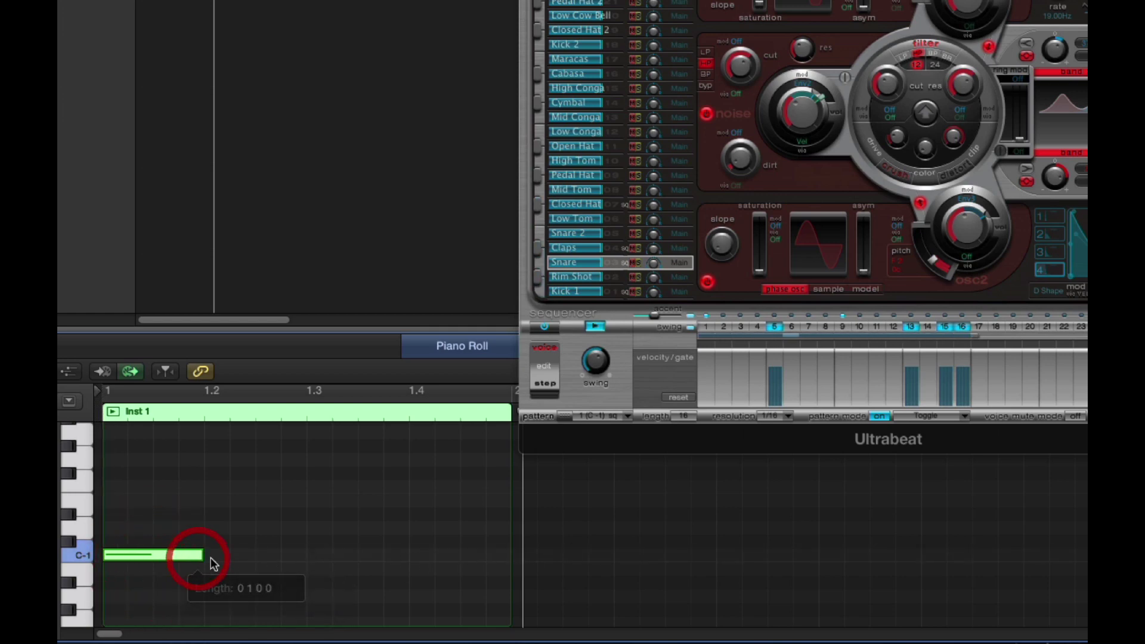
{"action": "left_click", "coordinate": [960, 418]}
{"action": "left_click", "coordinate": [962, 439]}
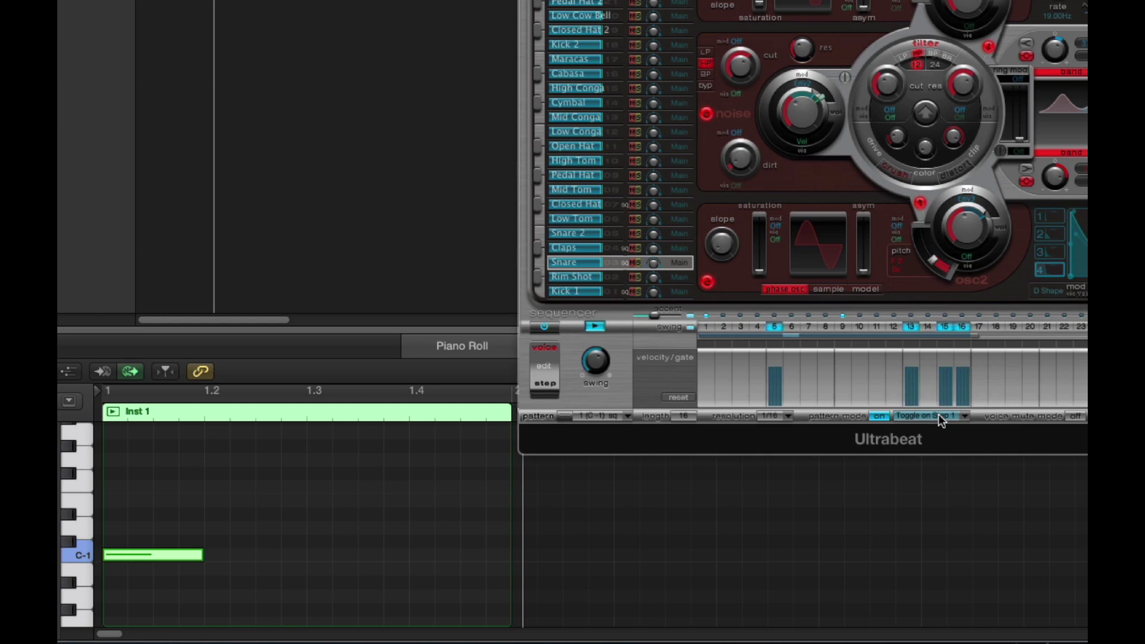
{"action": "left_click", "coordinate": [939, 417]}
{"action": "left_click", "coordinate": [943, 420]}
{"action": "left_click", "coordinate": [557, 327]}
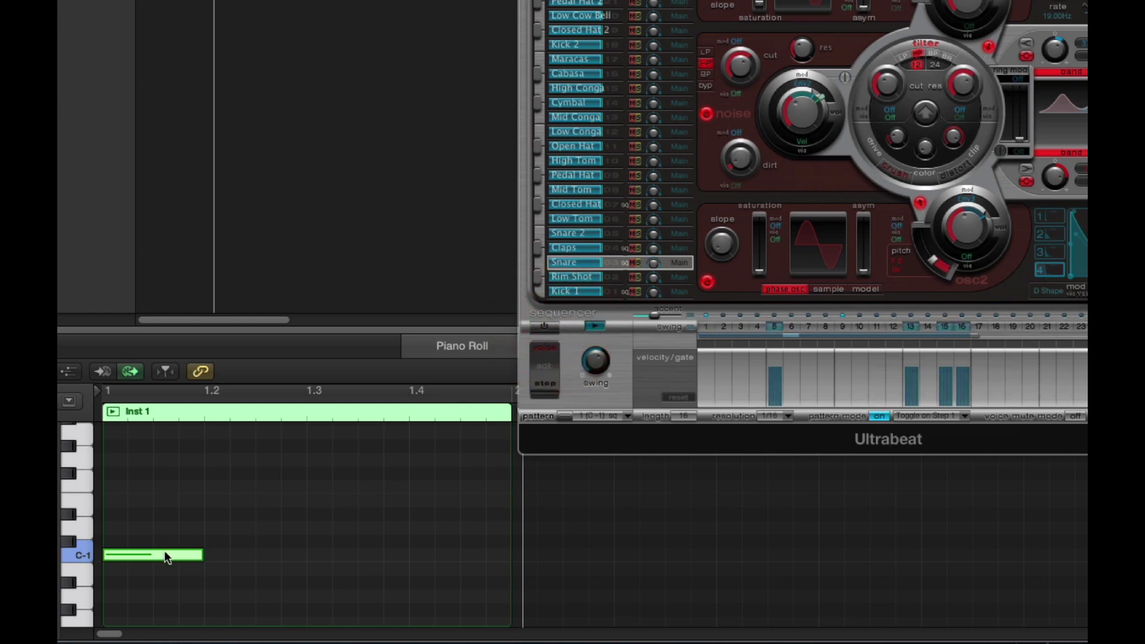
Move the trigger note about midway between beats 1.2 and 1.3, and turn Ultrabeat's sequencer back on.
{"action": "left_click_drag", "start_coordinate": [166, 552], "coordinate": [322, 554]}
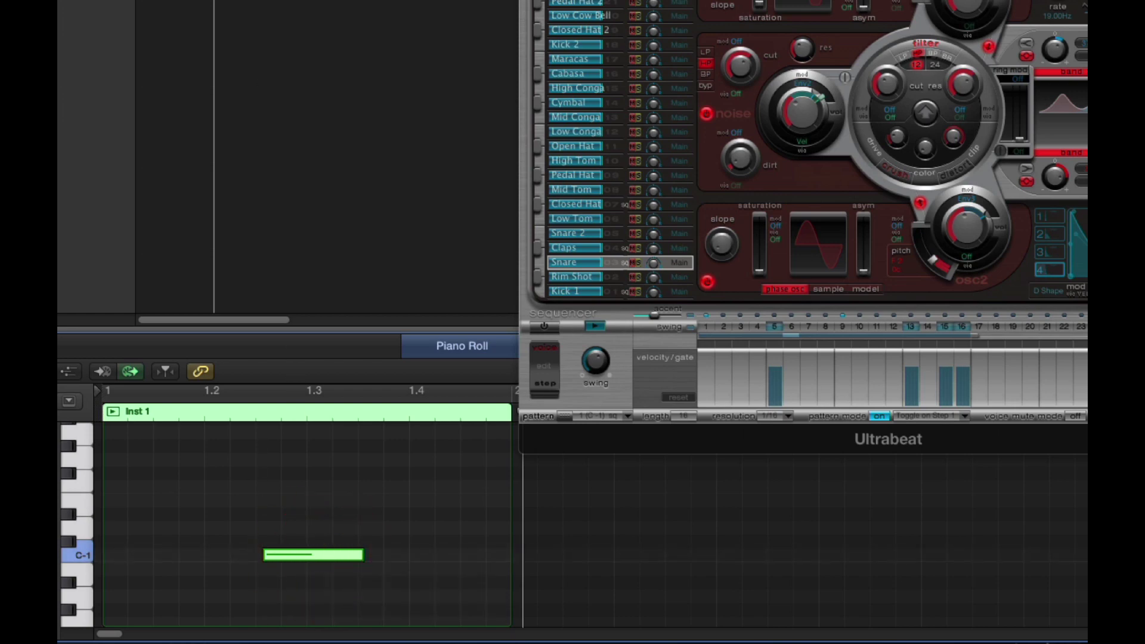
{"action": "left_click_drag", "start_coordinate": [501, 411], "coordinate": [512, 455]}
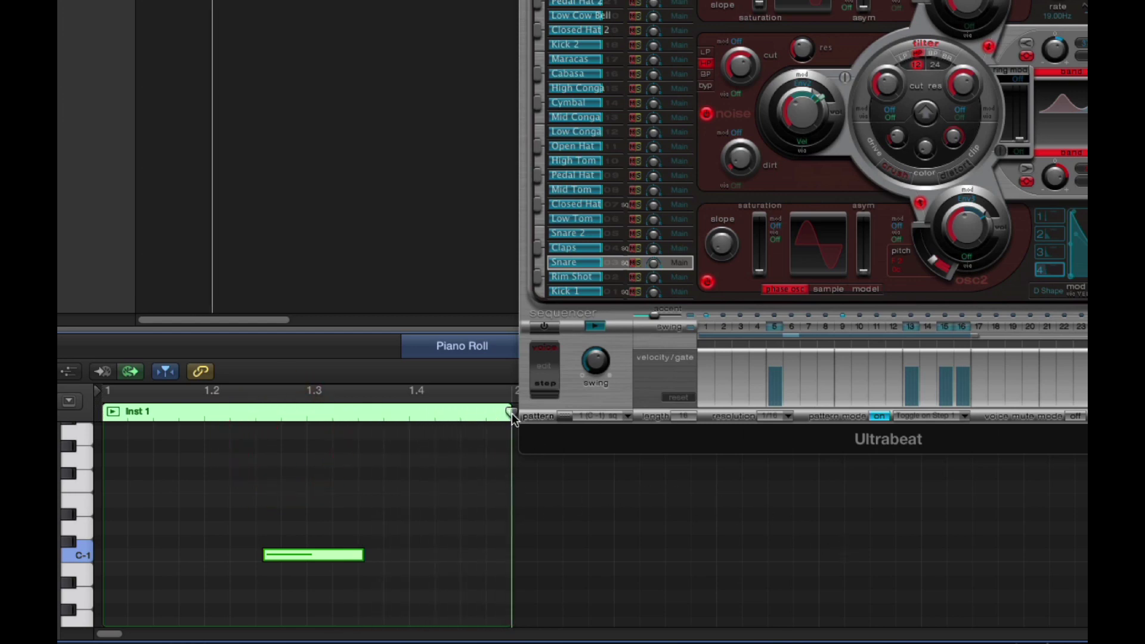
{"action": "left_click_drag", "start_coordinate": [512, 415], "coordinate": [104, 437]}
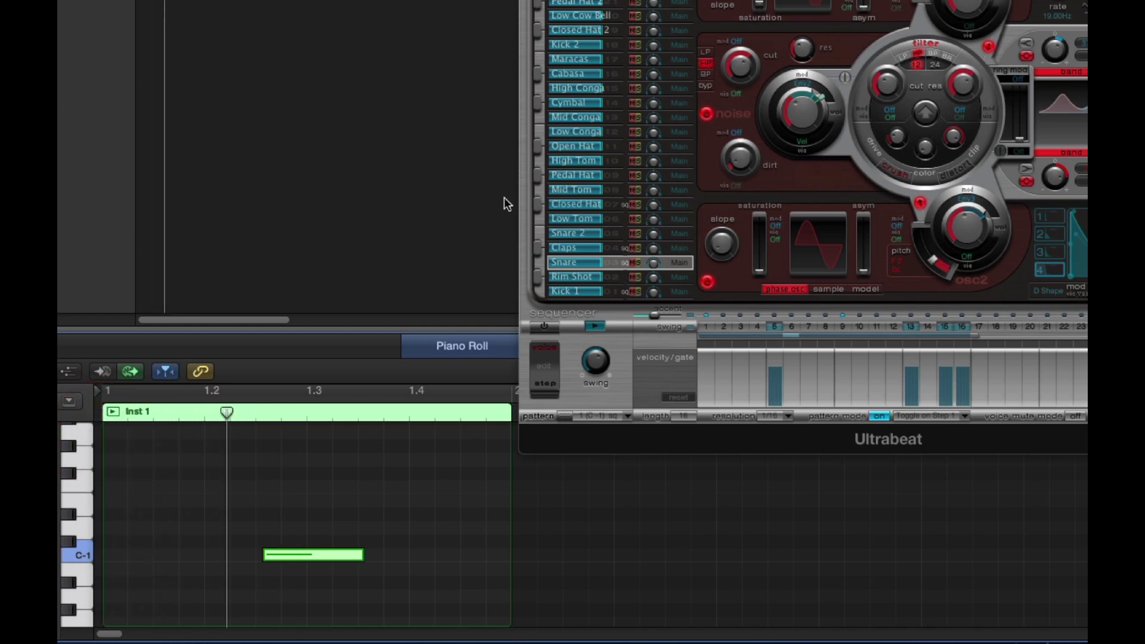
{"action": "left_click", "coordinate": [557, 328]}
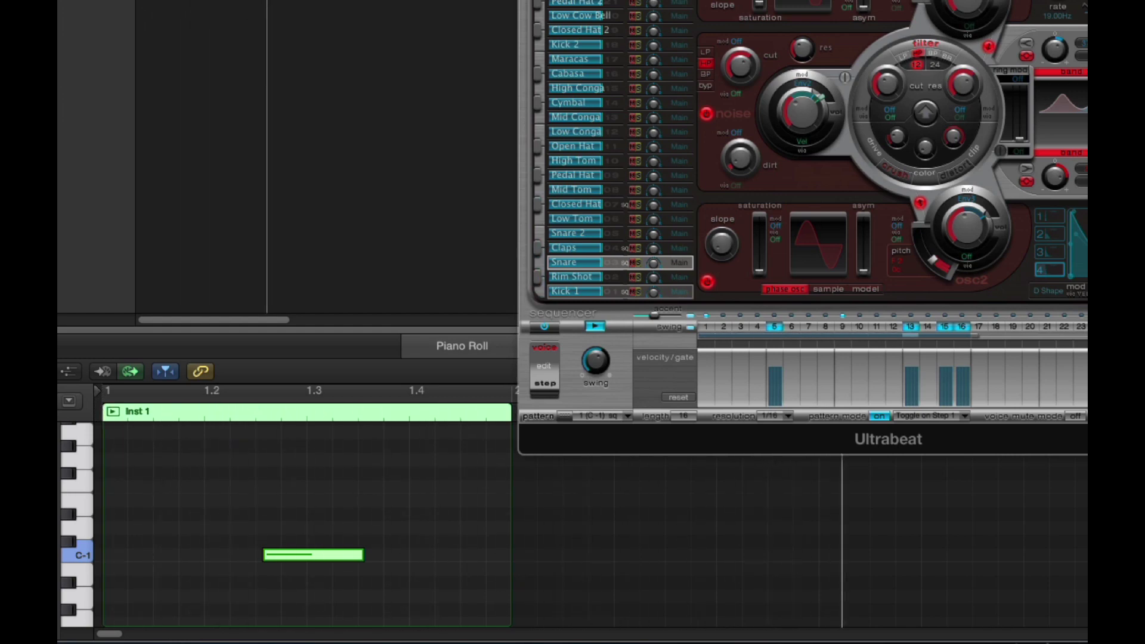
Test playback from bar 1 with the off-beat trigger note, keeping the pattern mode on Toggle on Step 1.
{"action": "left_click", "coordinate": [925, 416]}
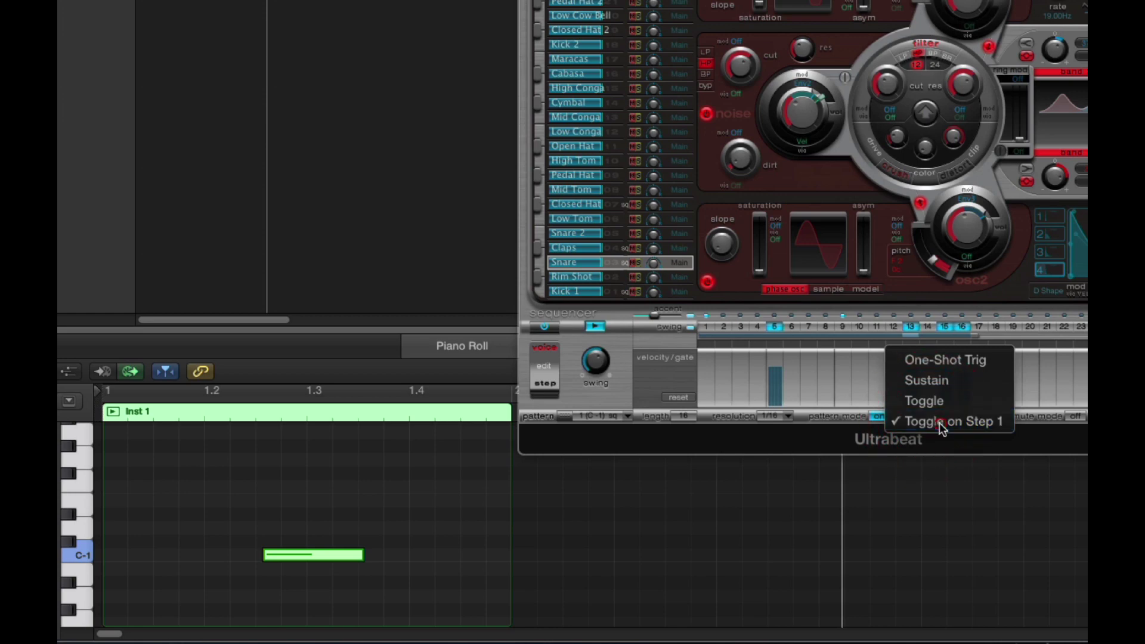
{"action": "left_click", "coordinate": [939, 419]}
{"action": "key", "text": "space"}
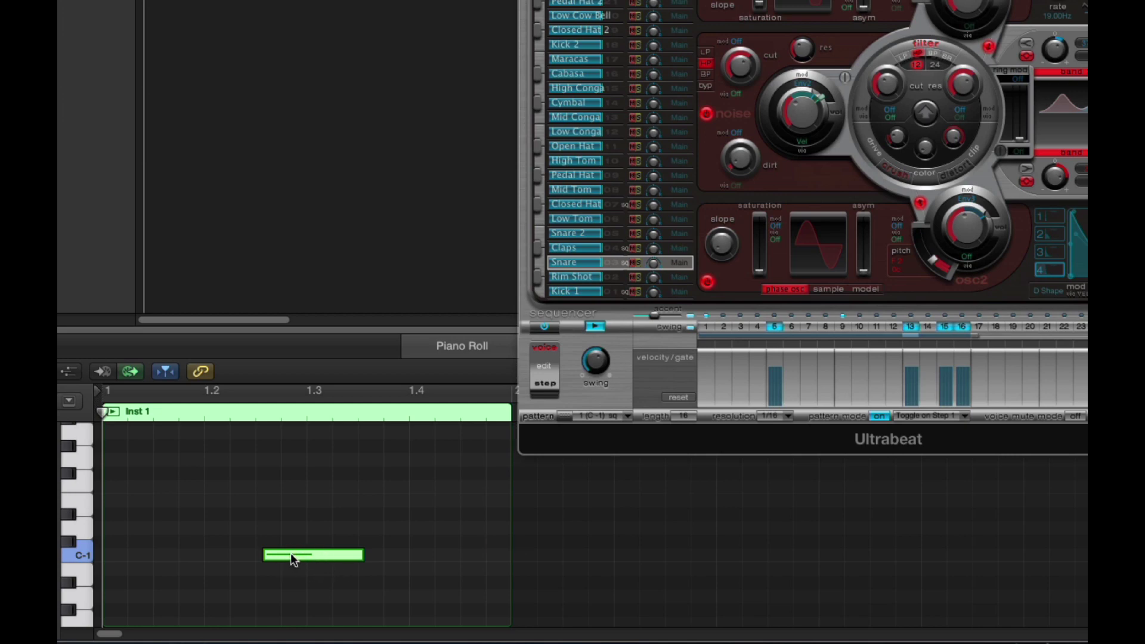
{"action": "double_click", "coordinate": [103, 411]}
{"action": "left_click_drag", "start_coordinate": [336, 436], "coordinate": [102, 462]}
{"action": "left_click", "coordinate": [149, 459]}
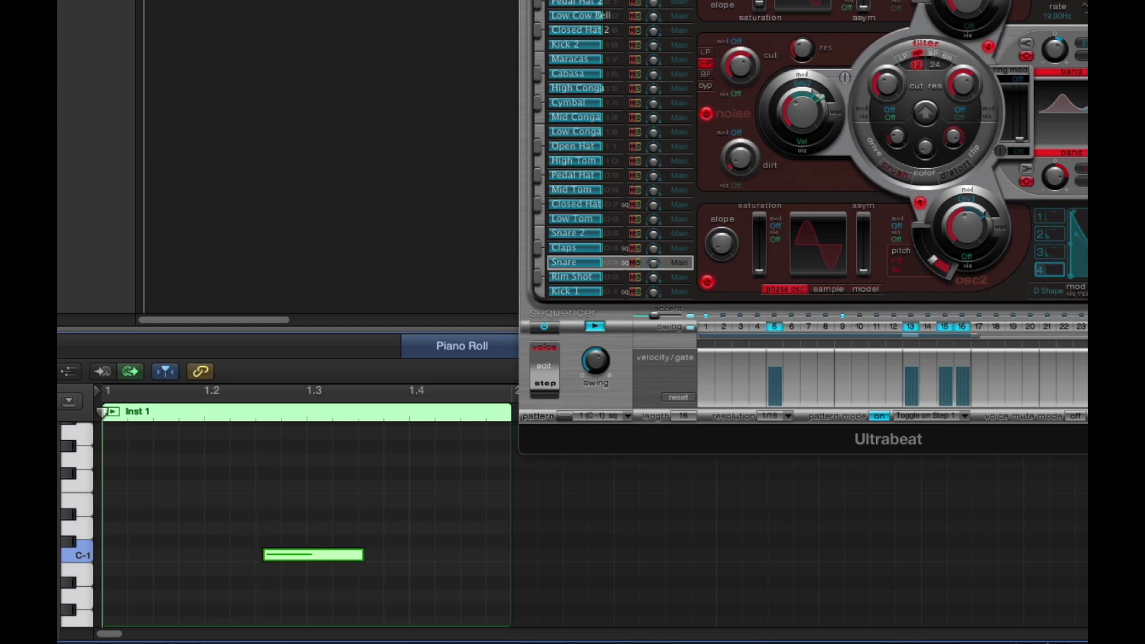
{"action": "key", "text": "space"}
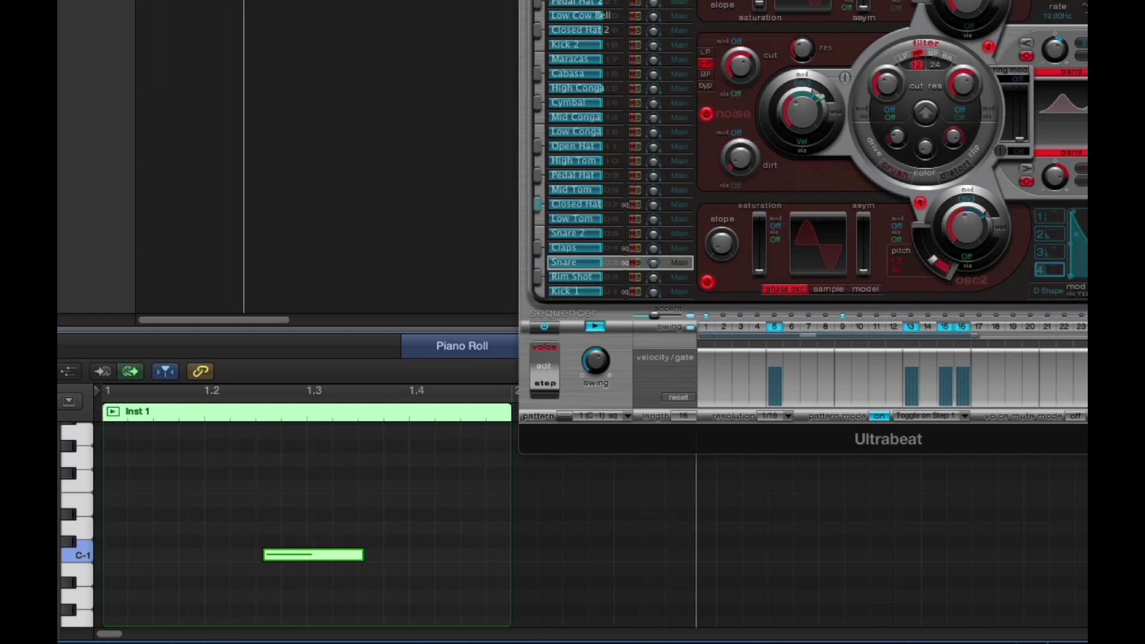
Set the pattern mode to Sustain, make the trigger note fill the whole first bar and test playback.
{"action": "left_click", "coordinate": [919, 418]}
{"action": "left_click", "coordinate": [937, 387]}
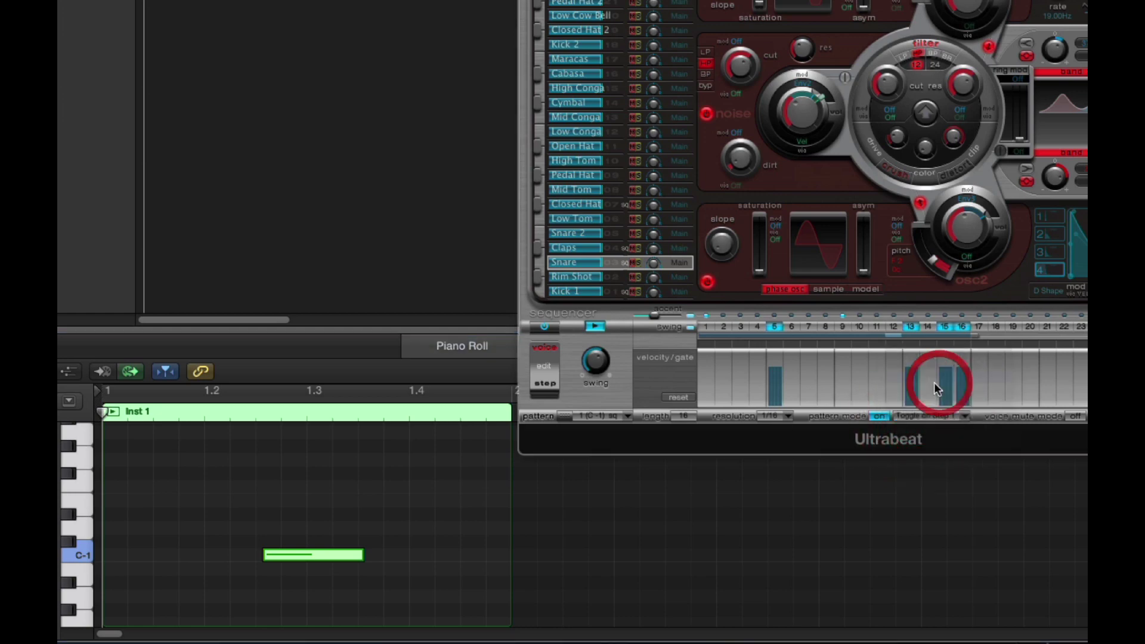
{"action": "left_click_drag", "start_coordinate": [312, 556], "coordinate": [508, 557]}
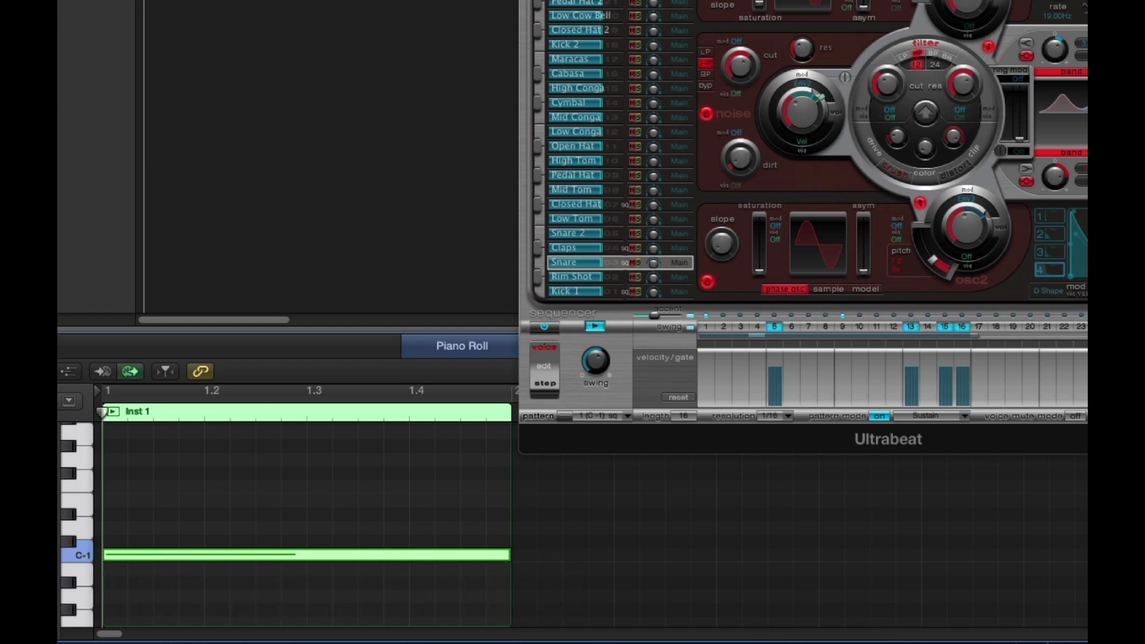
{"action": "left_click", "coordinate": [916, 417]}
{"action": "left_click", "coordinate": [928, 421]}
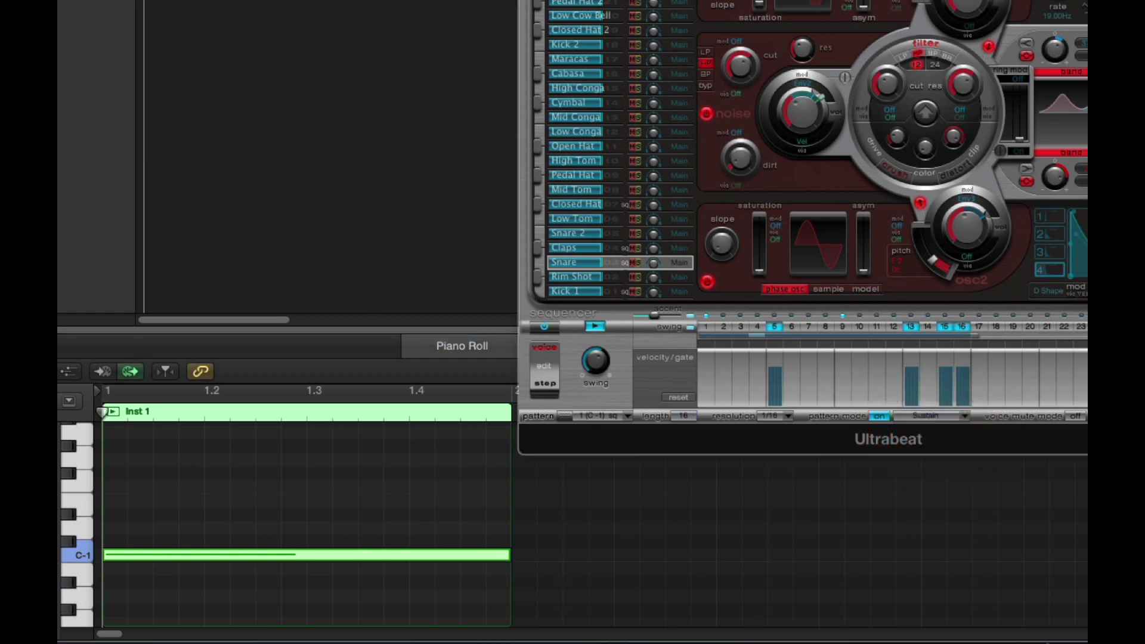
{"action": "key", "text": "space"}
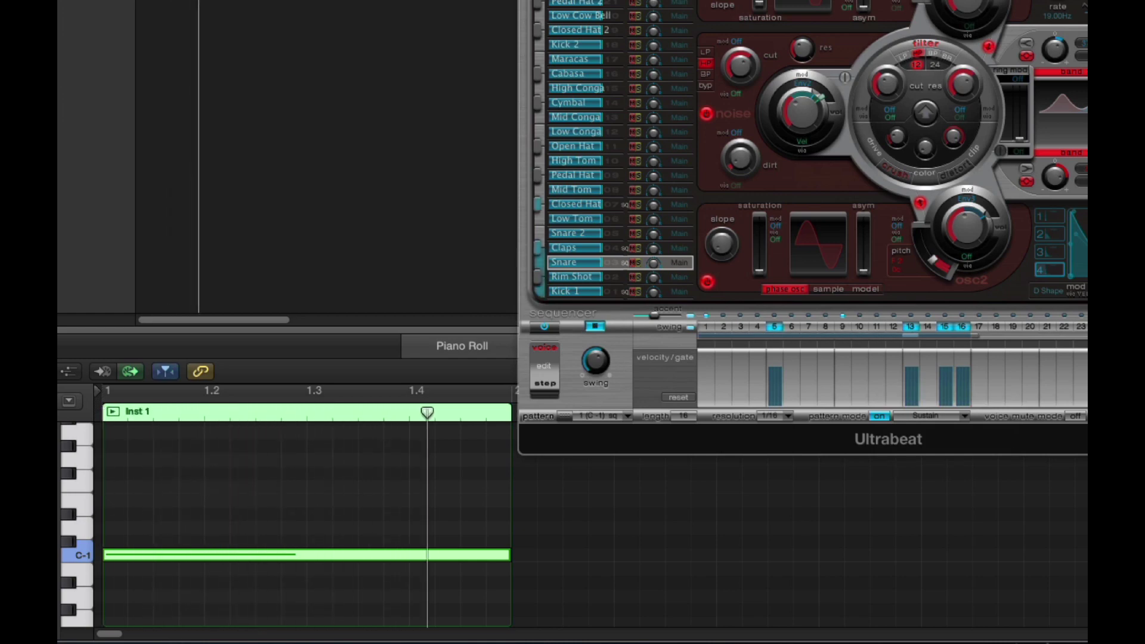
{"action": "key", "text": "space"}
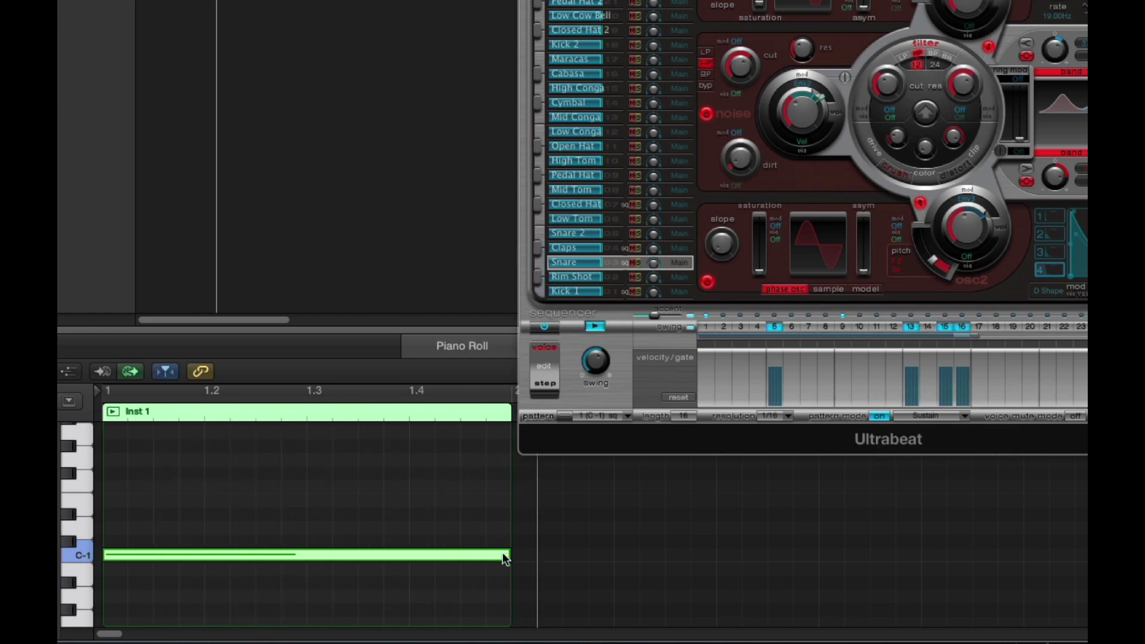
Test playback with the trigger note resized to one beat and two beats, and extend it to three beats.
{"action": "left_click_drag", "start_coordinate": [505, 559], "coordinate": [203, 559]}
{"action": "key", "text": "space"}
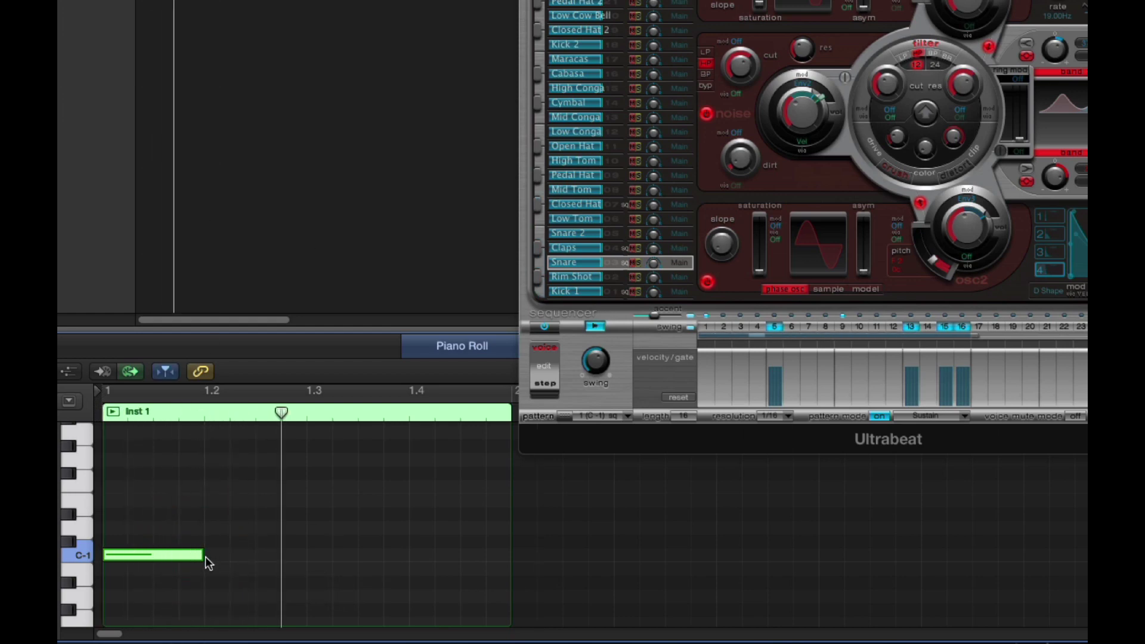
{"action": "left_click_drag", "start_coordinate": [202, 556], "coordinate": [322, 520]}
{"action": "key", "text": "space"}
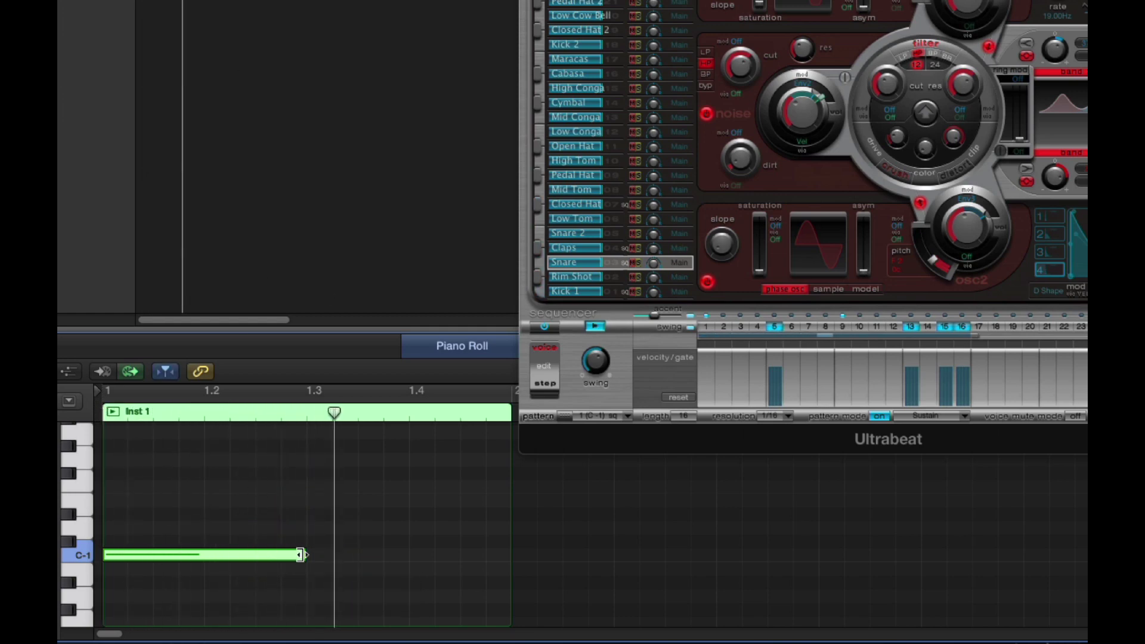
{"action": "left_click_drag", "start_coordinate": [302, 554], "coordinate": [406, 560]}
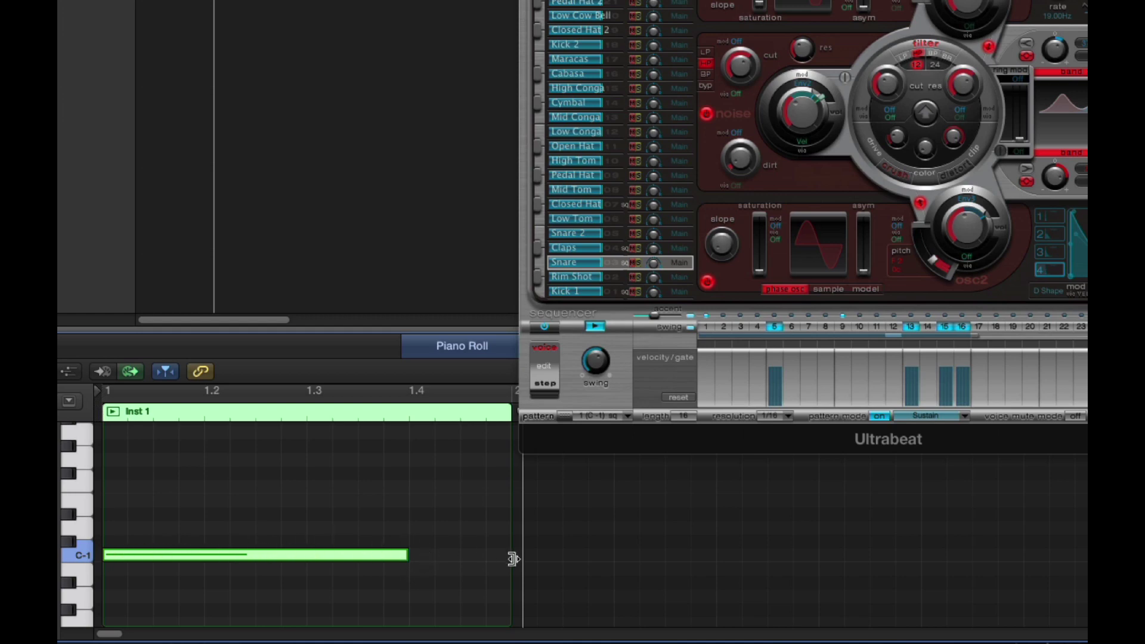
Keep the pattern mode on Sustain and shorten the trigger note to one beat, ending at beat 1.2.
{"action": "left_click", "coordinate": [937, 417]}
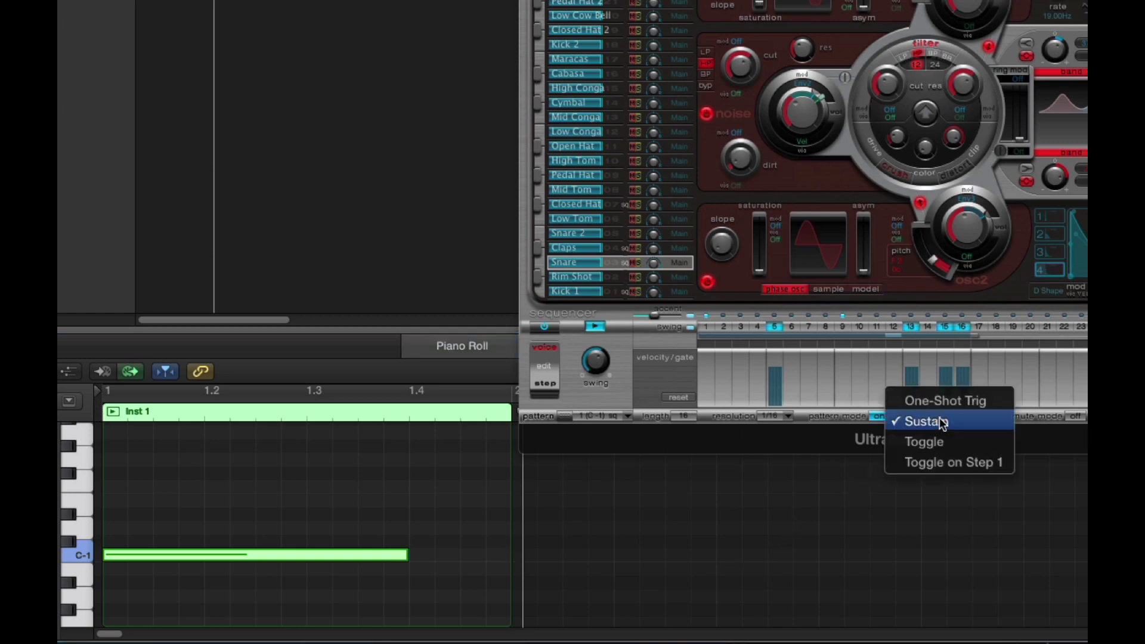
{"action": "left_click", "coordinate": [940, 419]}
{"action": "left_click", "coordinate": [940, 418]}
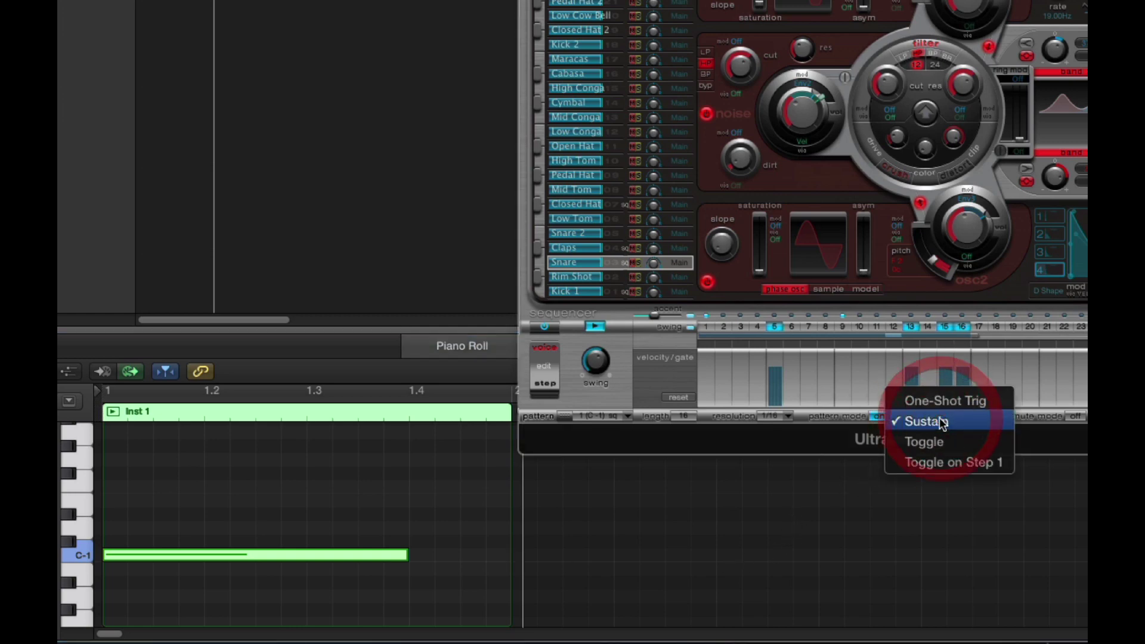
{"action": "left_click", "coordinate": [940, 417]}
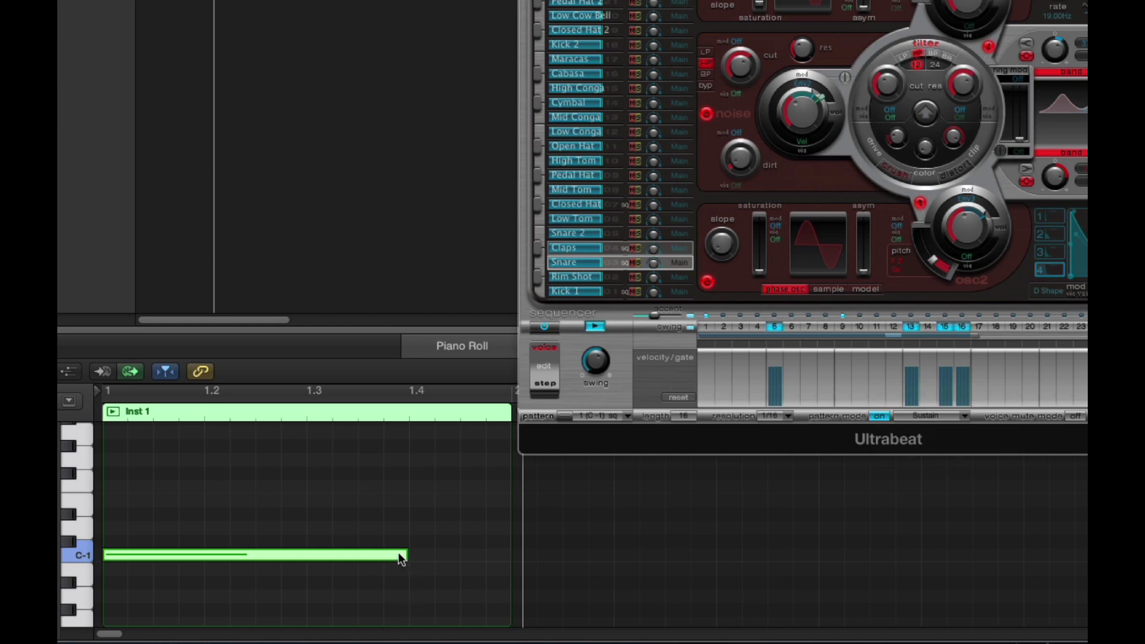
{"action": "left_click_drag", "start_coordinate": [405, 562], "coordinate": [203, 562]}
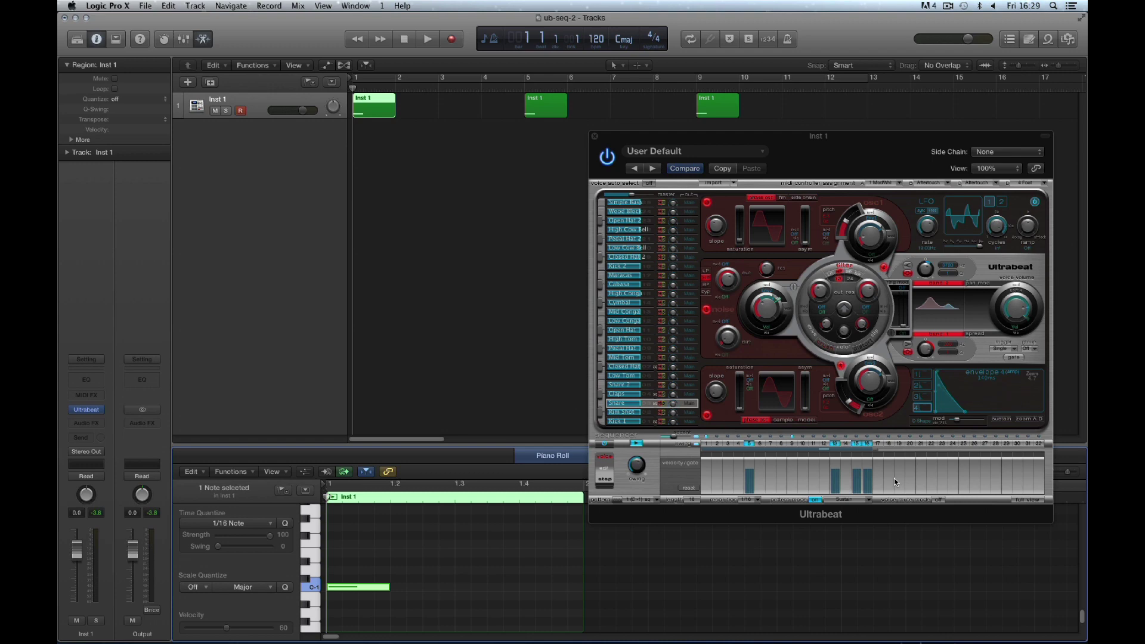
Examine Ultrabeat's pattern selection and the trigger notes of the regions at bars 1, 5 and 9.
{"action": "left_click", "coordinate": [658, 501]}
{"action": "left_click", "coordinate": [662, 482]}
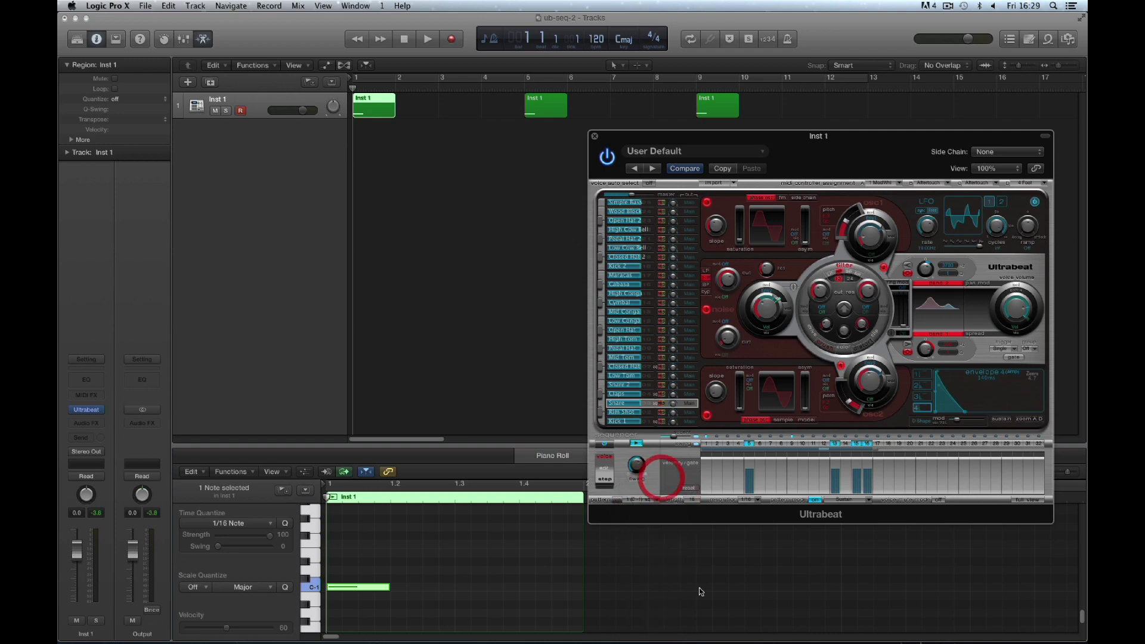
{"action": "left_click", "coordinate": [383, 107]}
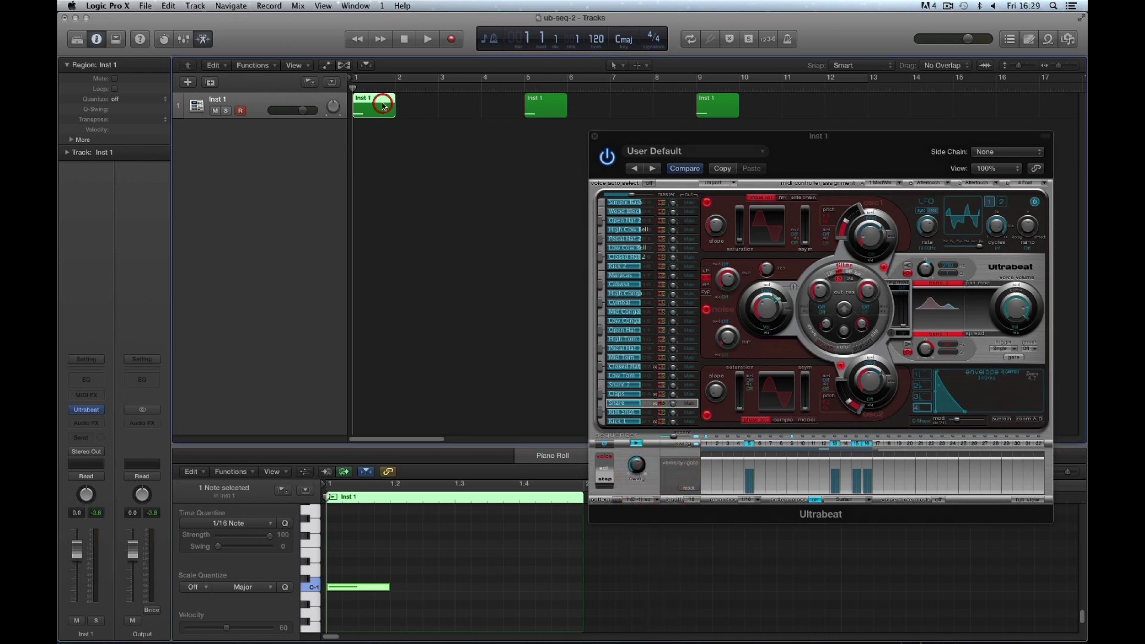
{"action": "left_click", "coordinate": [545, 110]}
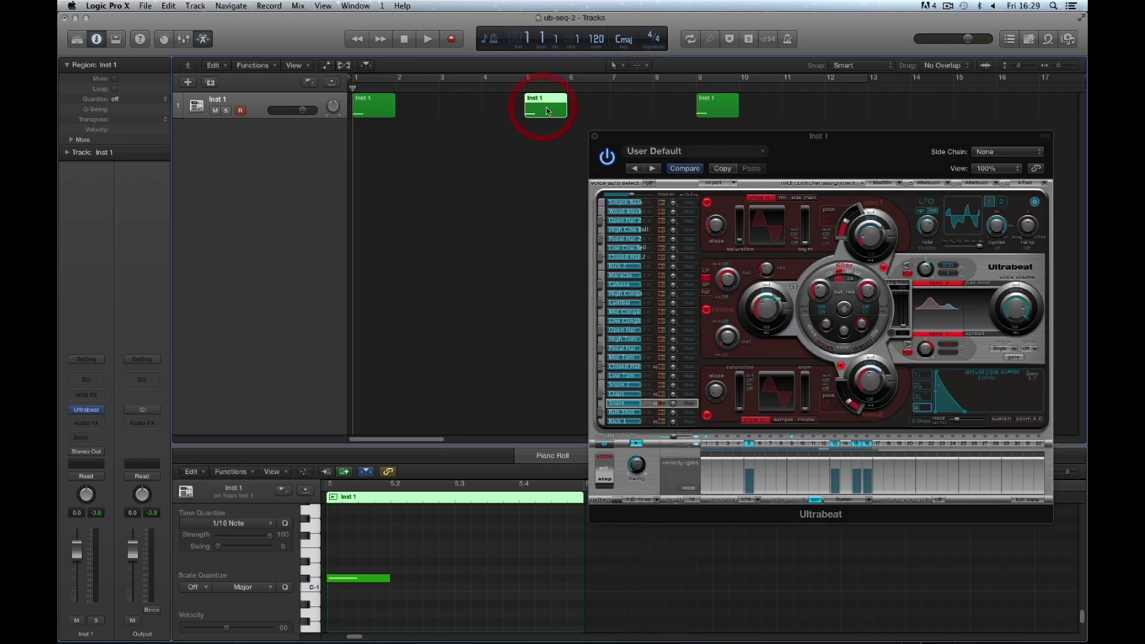
{"action": "left_click", "coordinate": [709, 108]}
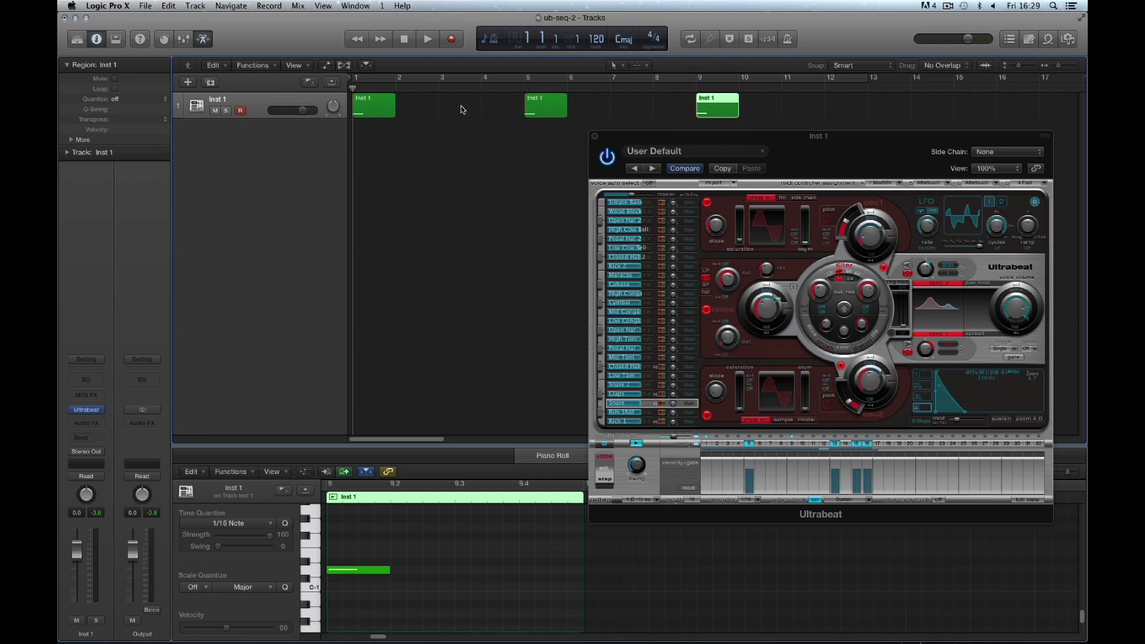
{"action": "left_click", "coordinate": [379, 111]}
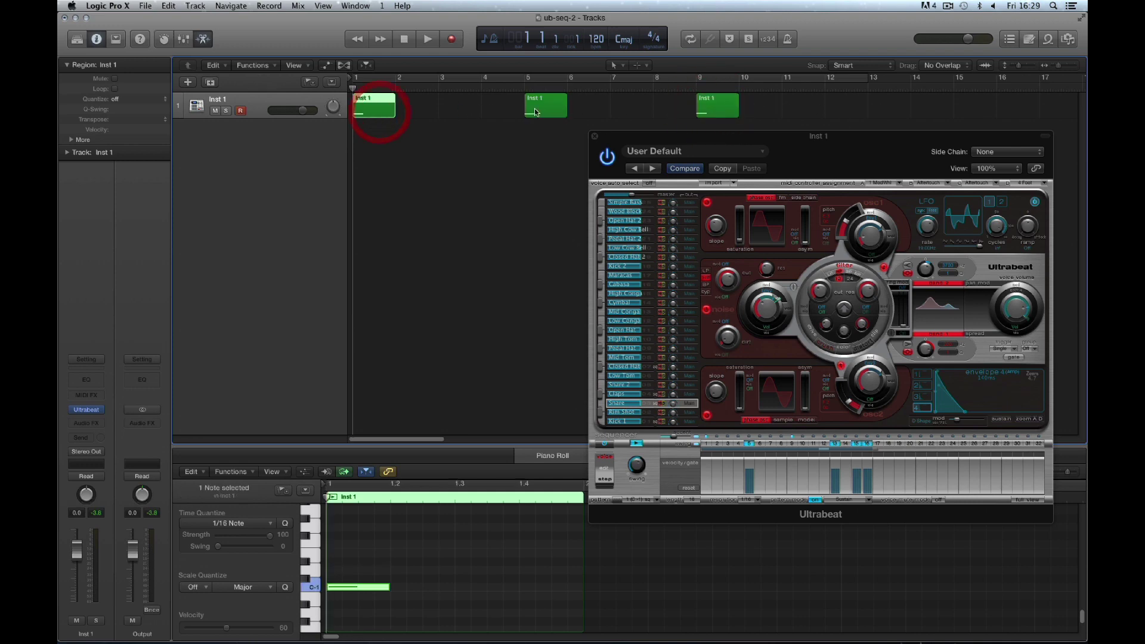
{"action": "left_click", "coordinate": [544, 108]}
{"action": "left_click", "coordinate": [716, 108]}
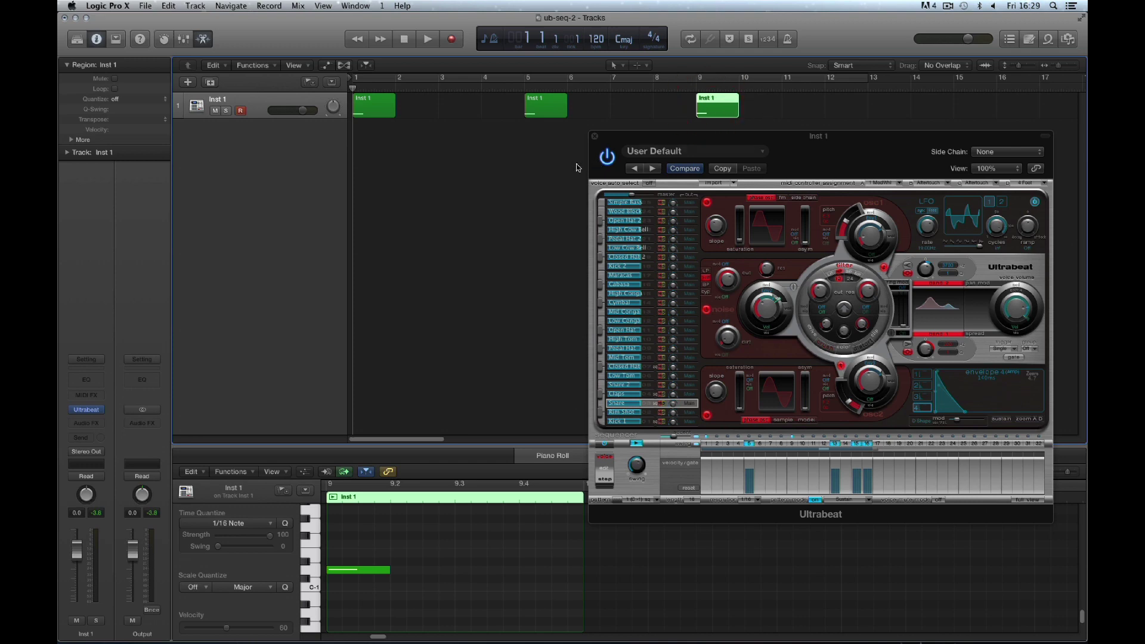